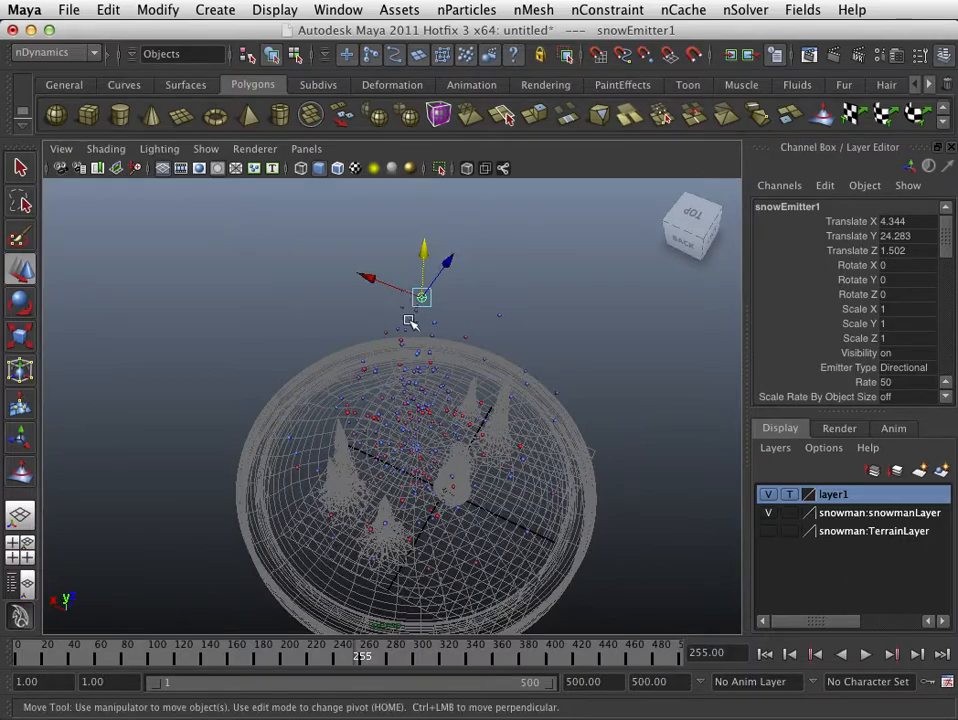
- Select the snow particles falling from the emitter and show their shape attributes for editing
{"action": "left_click_drag", "start_coordinate": [406, 321], "coordinate": [421, 475], "text": "alt"}
{"action": "left_click", "coordinate": [605, 562]}
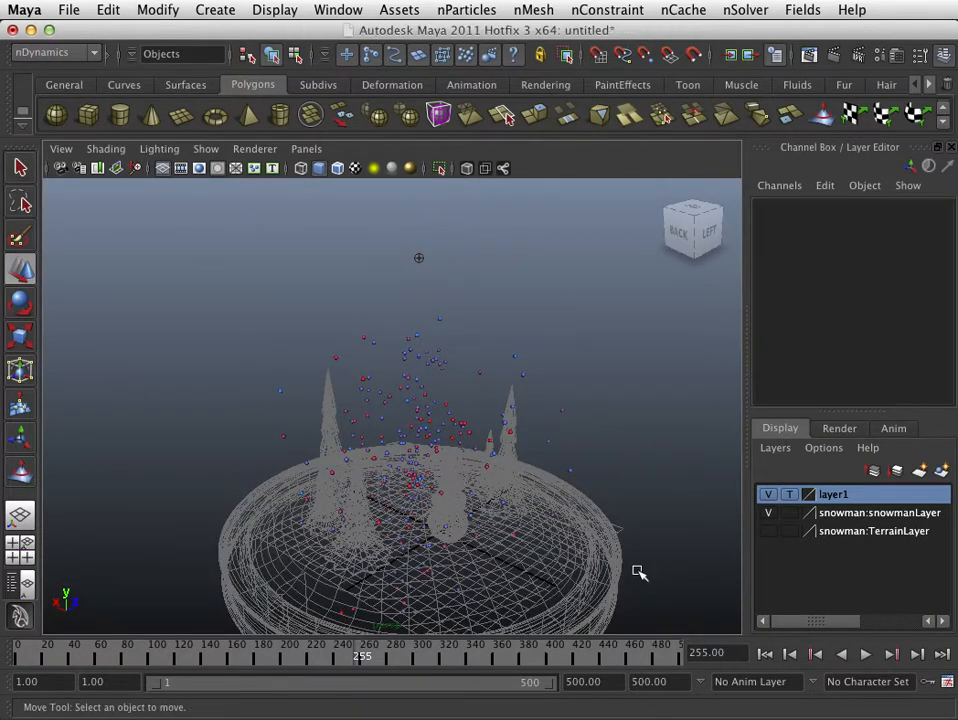
{"action": "left_click_drag", "start_coordinate": [590, 537], "coordinate": [505, 412], "text": "alt"}
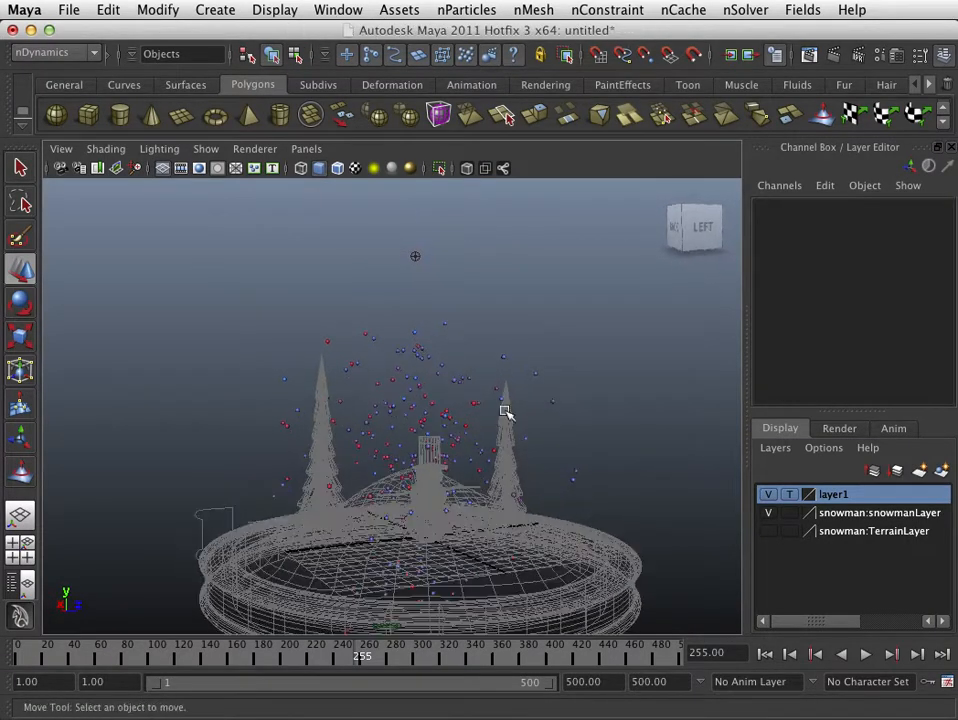
{"action": "left_click_drag", "start_coordinate": [494, 336], "coordinate": [438, 376]}
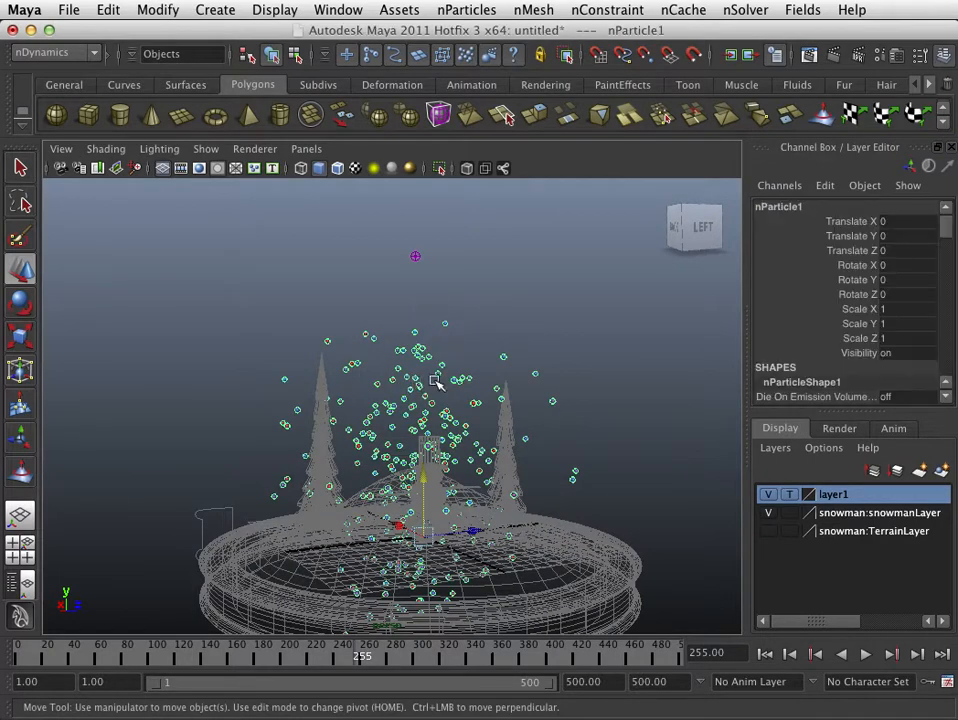
{"action": "left_click", "coordinate": [875, 55]}
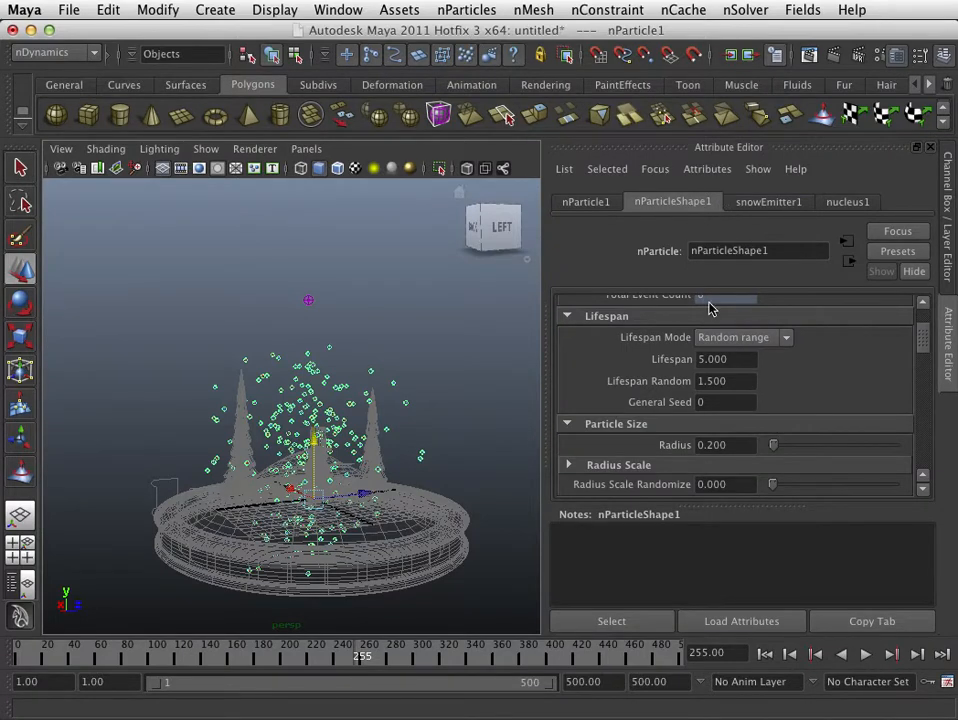
- Examine the particle shape's Lifespan, Particle Size, Dynamic Properties and Mass Scale settings
{"action": "scroll", "coordinate": [728, 385], "scroll_direction": "down", "scroll_amount": 5}
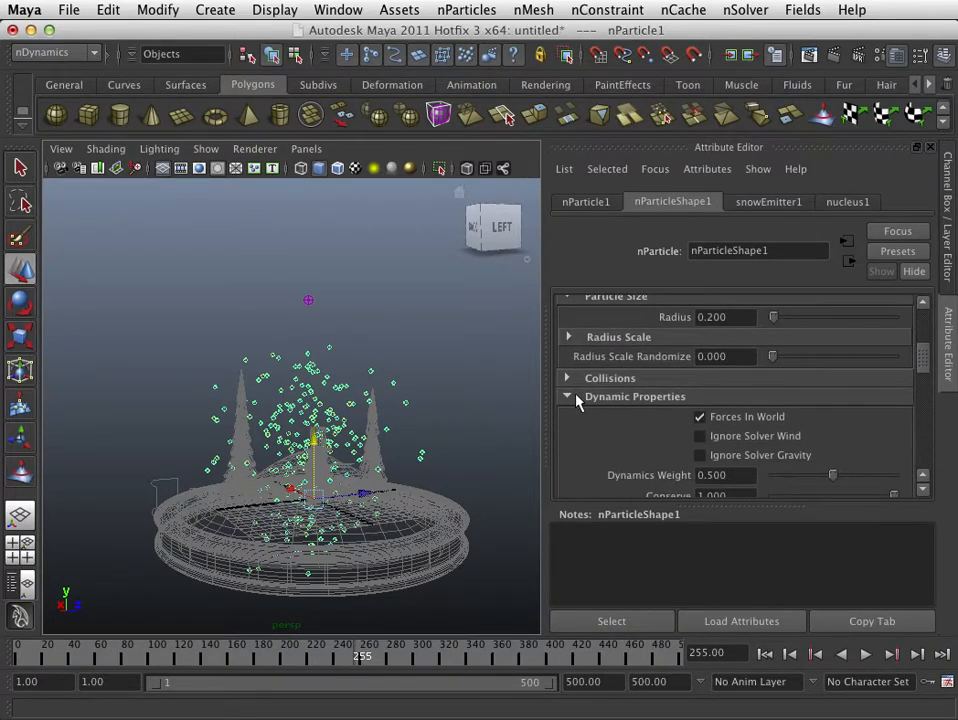
{"action": "scroll", "coordinate": [575, 400], "scroll_direction": "down", "scroll_amount": 2}
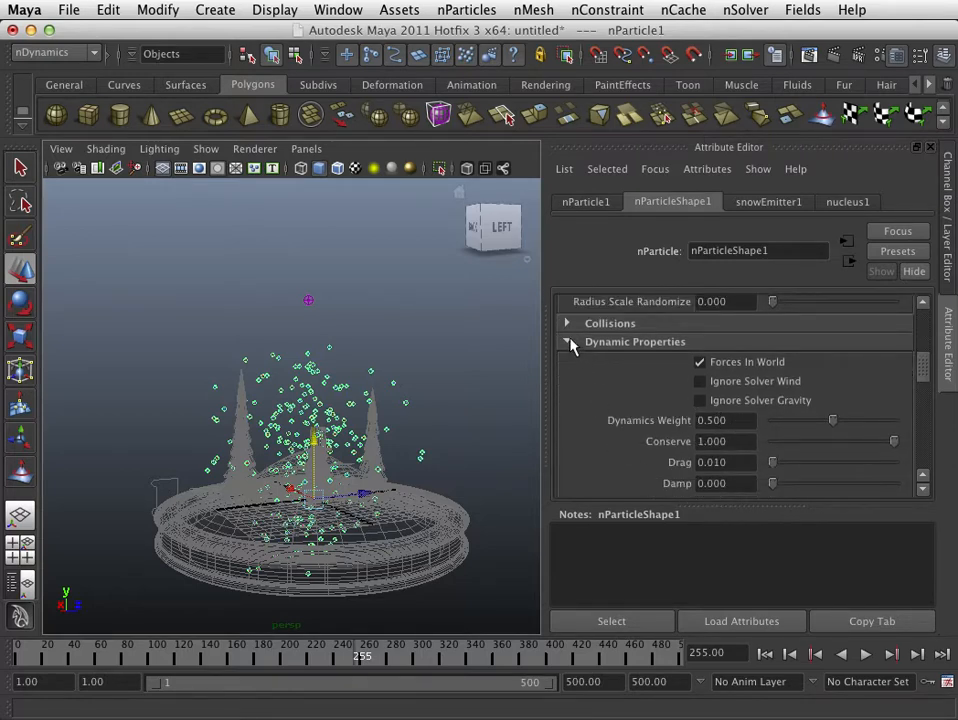
{"action": "scroll", "coordinate": [582, 359], "scroll_direction": "down", "scroll_amount": 3}
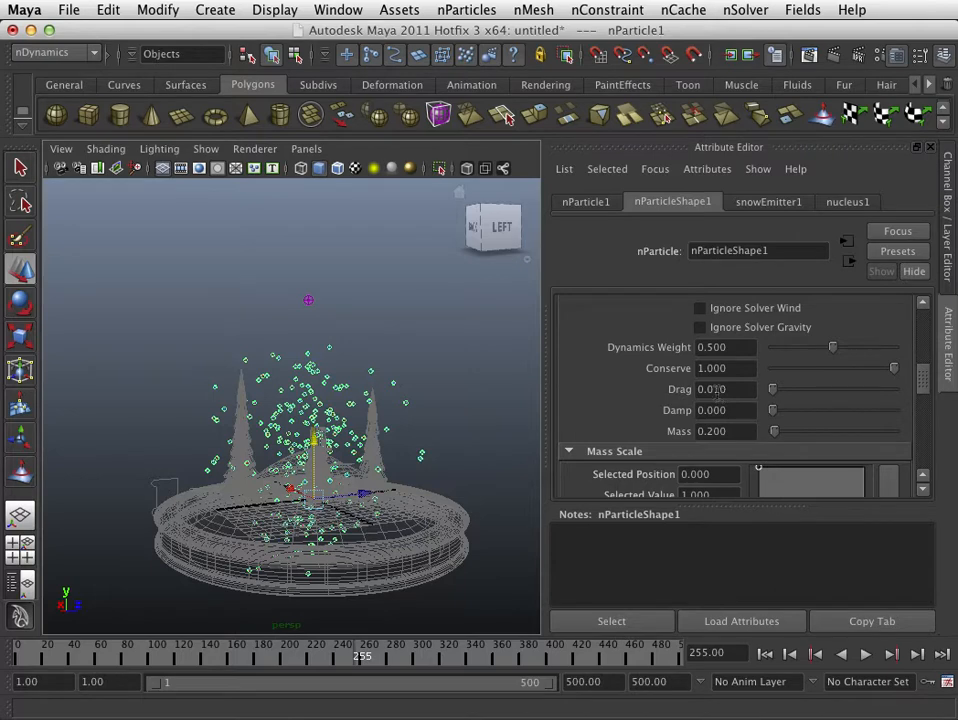
{"action": "left_click_drag", "start_coordinate": [715, 390], "coordinate": [734, 390]}
{"action": "scroll", "coordinate": [727, 397], "scroll_direction": "down", "scroll_amount": 3}
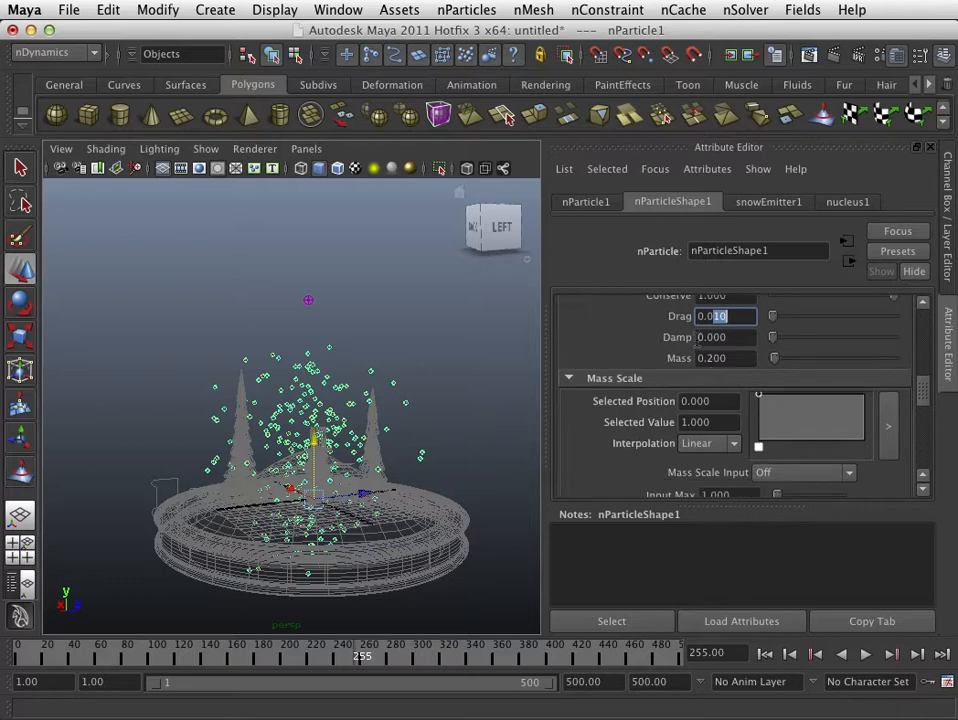
{"action": "scroll", "coordinate": [733, 421], "scroll_direction": "down", "scroll_amount": 2}
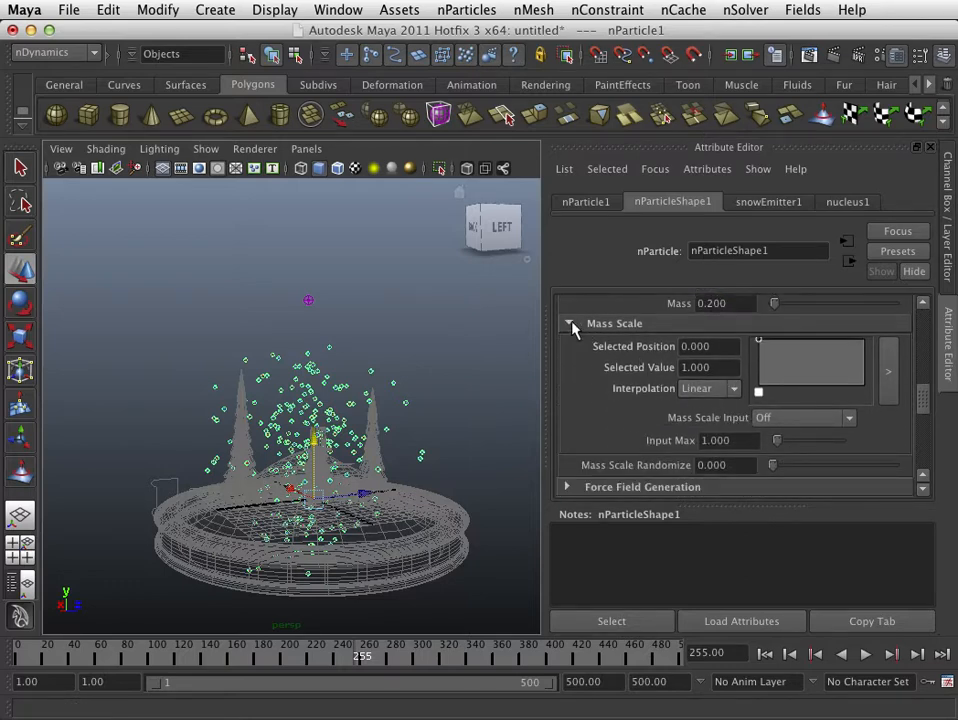
{"action": "scroll", "coordinate": [588, 355], "scroll_direction": "down", "scroll_amount": 4}
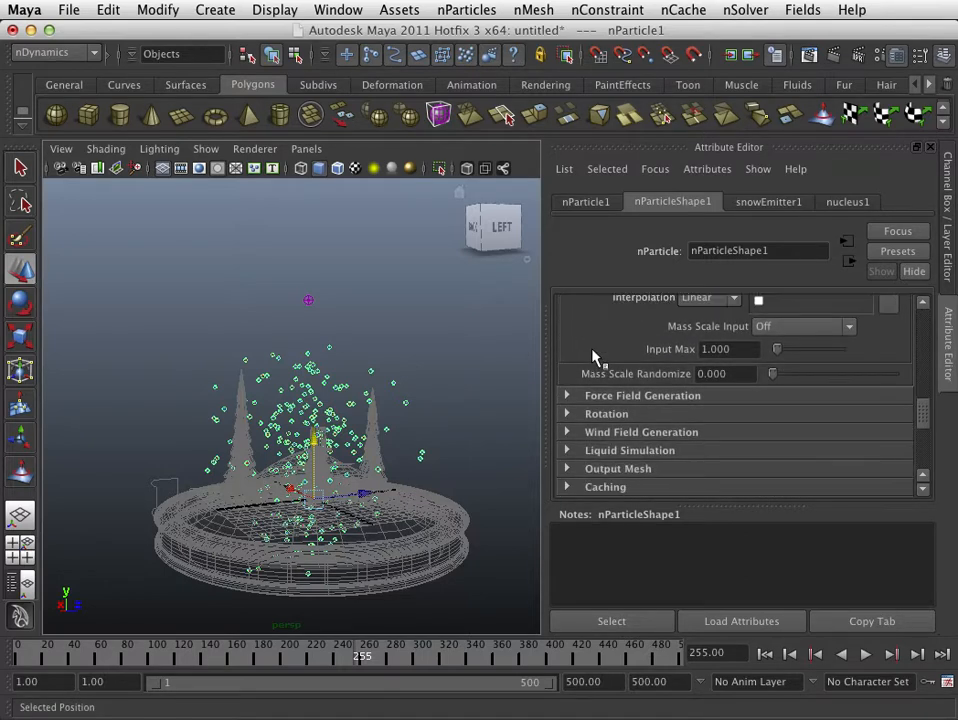
{"action": "scroll", "coordinate": [568, 392], "scroll_direction": "down", "scroll_amount": 2}
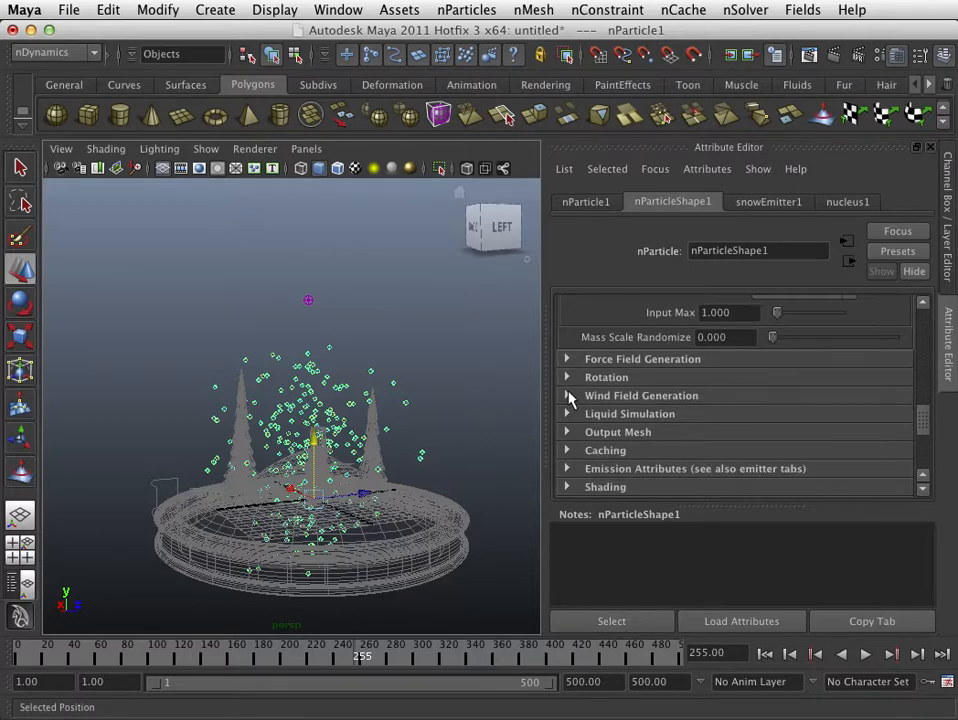
{"action": "scroll", "coordinate": [568, 385], "scroll_direction": "down", "scroll_amount": 1}
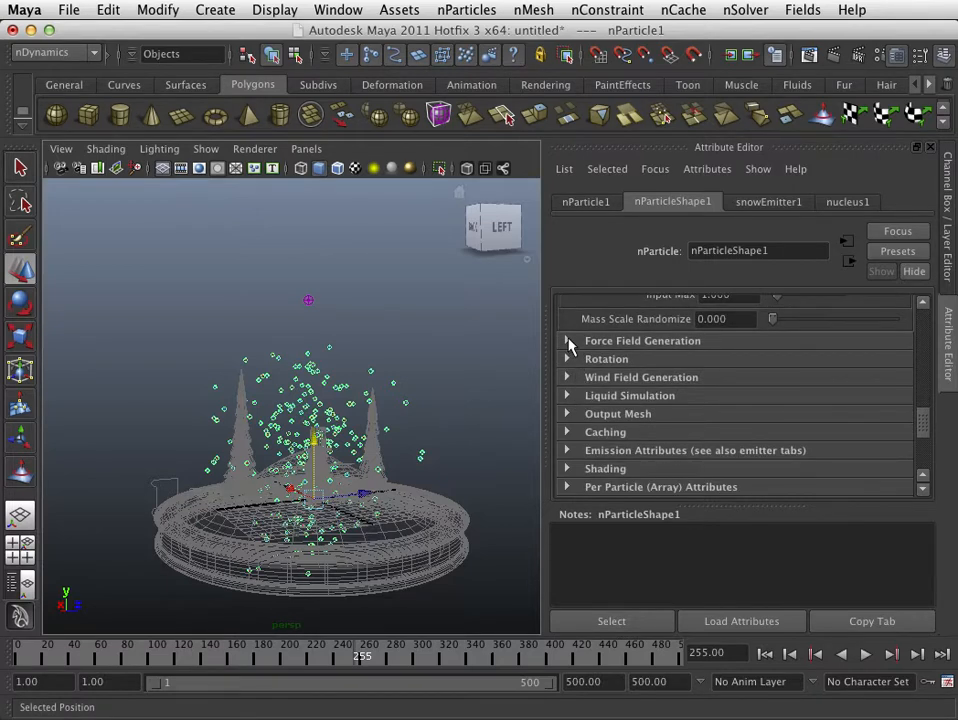
- Examine the particle shape's Force Field Generation, Rotation, Wind Field Generation and Output Mesh settings
{"action": "left_click", "coordinate": [567, 341]}
{"action": "left_click", "coordinate": [567, 341]}
{"action": "left_click", "coordinate": [567, 341]}
{"action": "scroll", "coordinate": [588, 368], "scroll_direction": "down", "scroll_amount": 1}
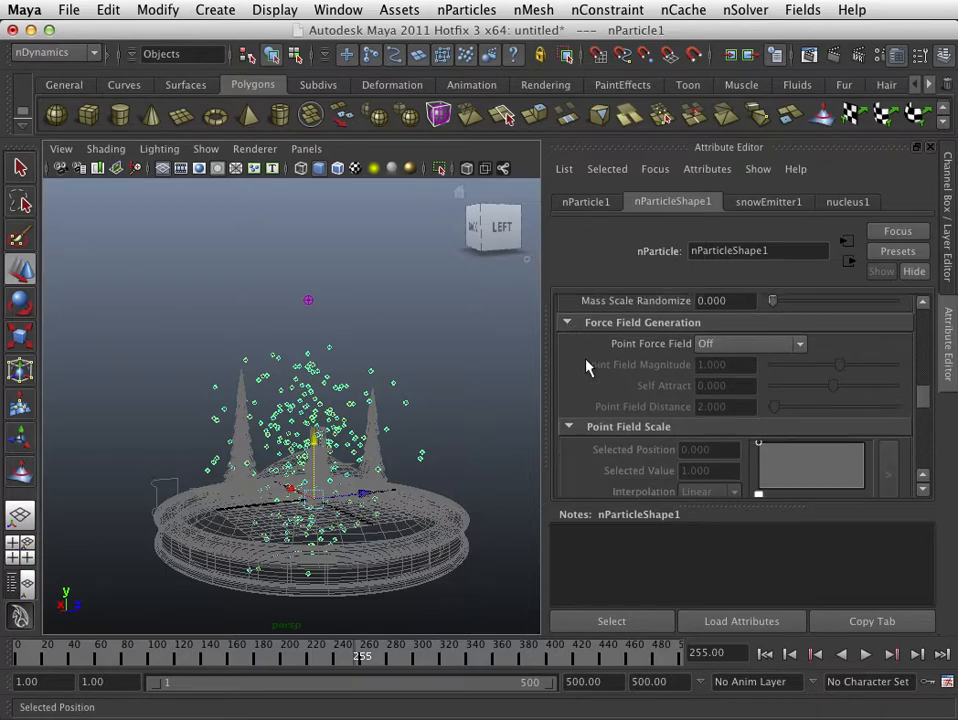
{"action": "scroll", "coordinate": [588, 368], "scroll_direction": "down", "scroll_amount": 12}
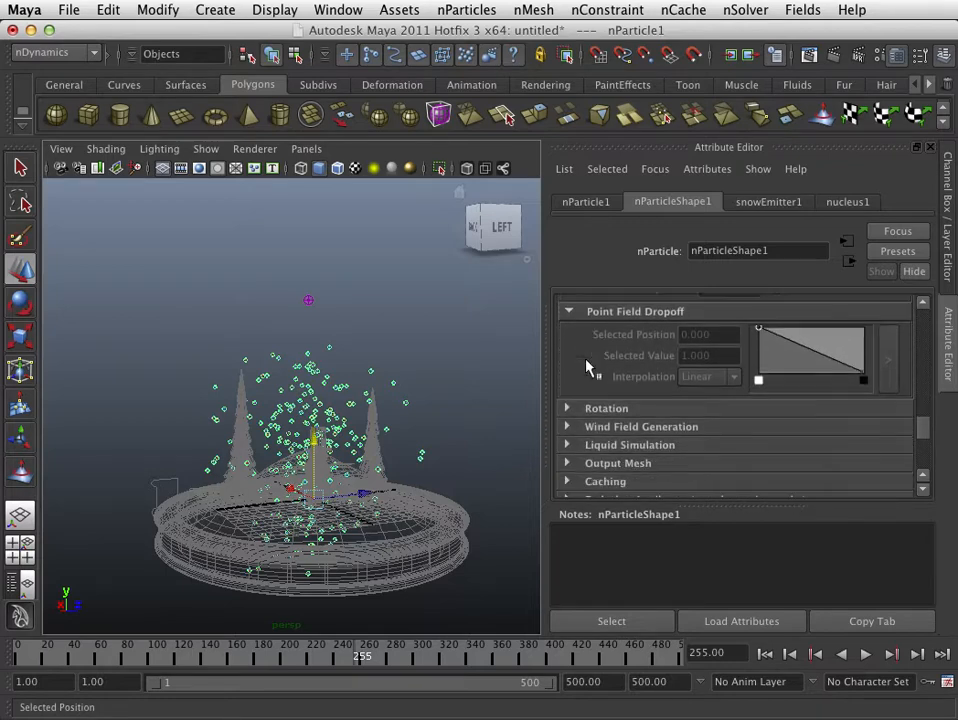
{"action": "scroll", "coordinate": [588, 368], "scroll_direction": "down", "scroll_amount": 2}
{"action": "left_click", "coordinate": [568, 370]}
{"action": "scroll", "coordinate": [581, 372], "scroll_direction": "down", "scroll_amount": 4}
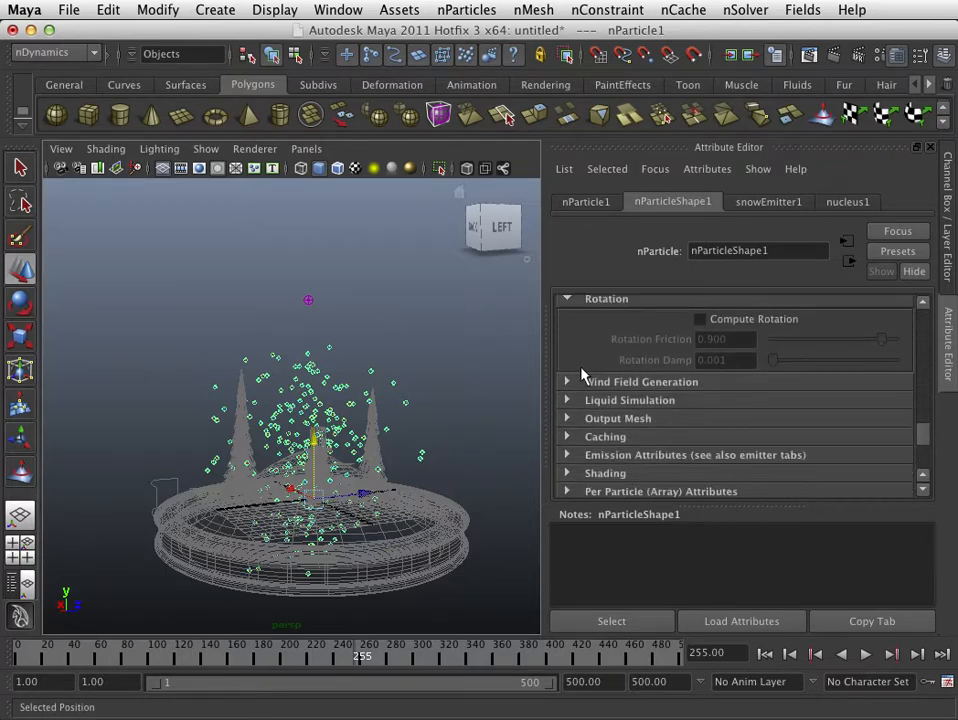
{"action": "left_click", "coordinate": [575, 381]}
{"action": "scroll", "coordinate": [577, 378], "scroll_direction": "down", "scroll_amount": 4}
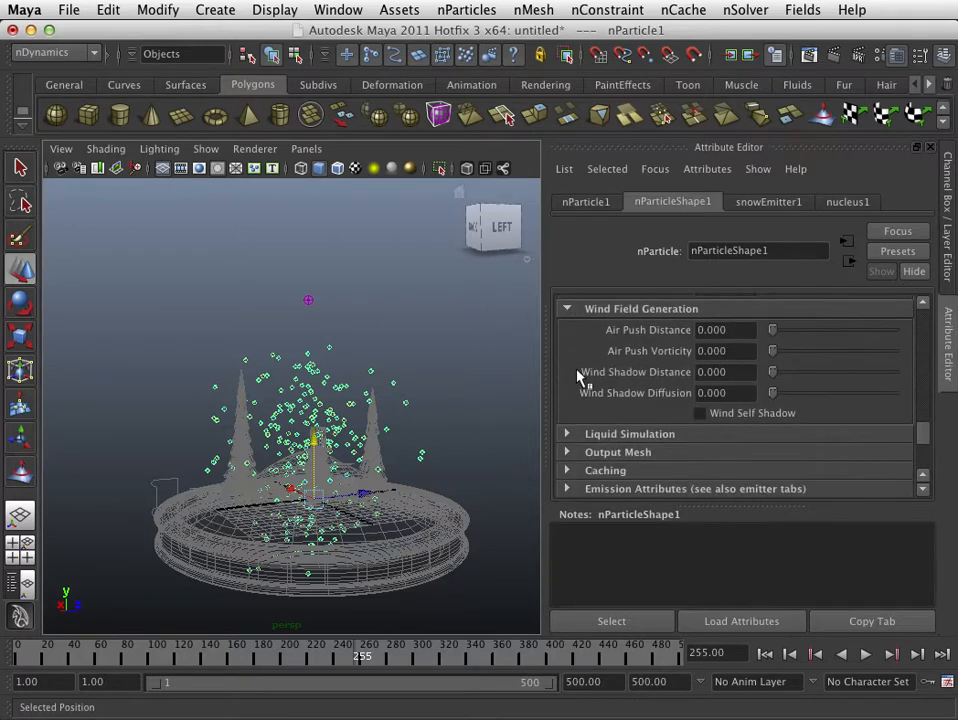
{"action": "left_click", "coordinate": [568, 310]}
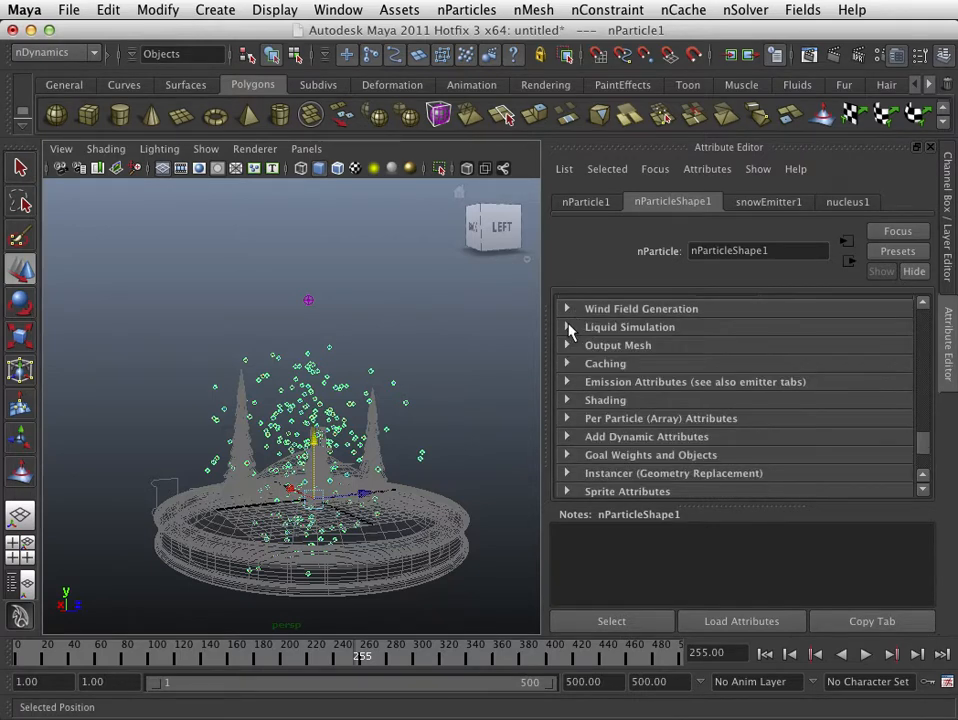
{"action": "left_click", "coordinate": [568, 346]}
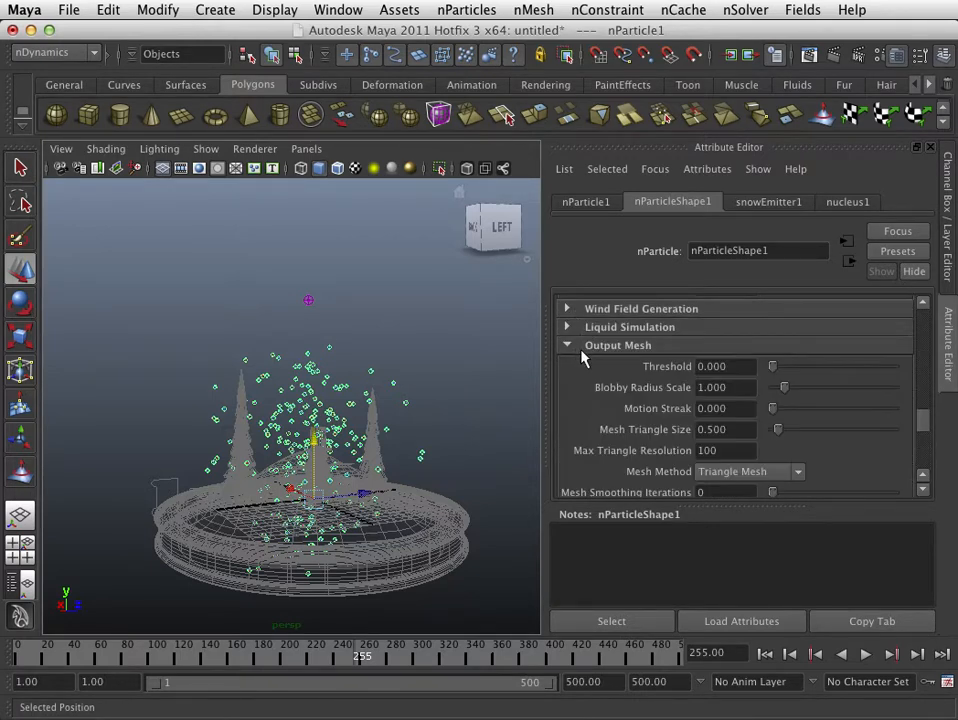
{"action": "scroll", "coordinate": [711, 381], "scroll_direction": "down", "scroll_amount": 3}
{"action": "scroll", "coordinate": [710, 382], "scroll_direction": "down", "scroll_amount": 6}
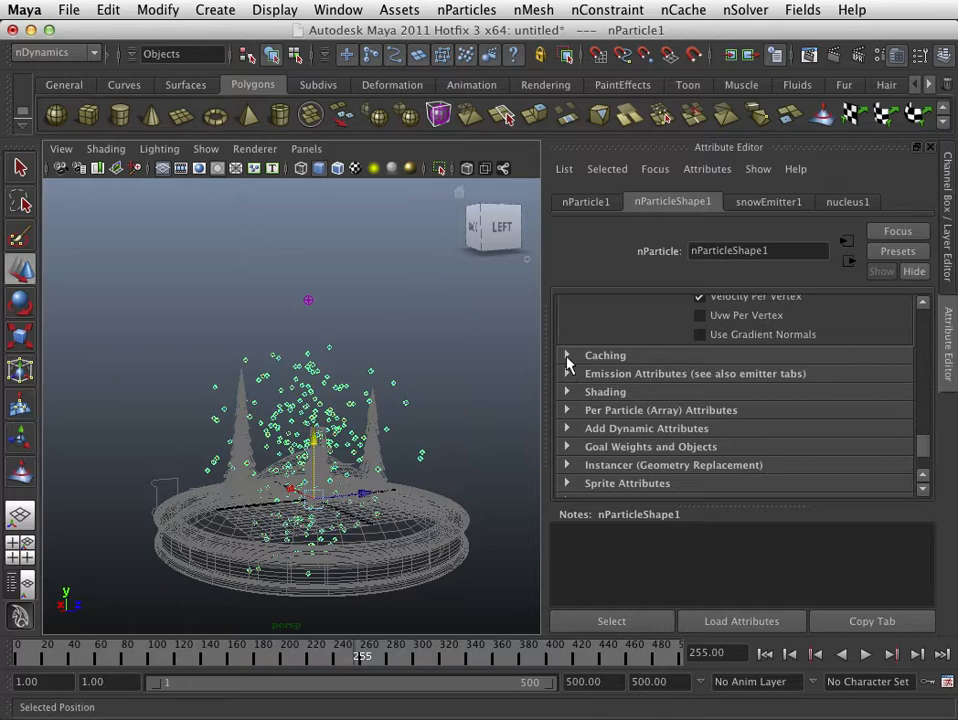
- Set the particles' Max Count to 10000 in the Emission Attributes
{"action": "left_click", "coordinate": [567, 380]}
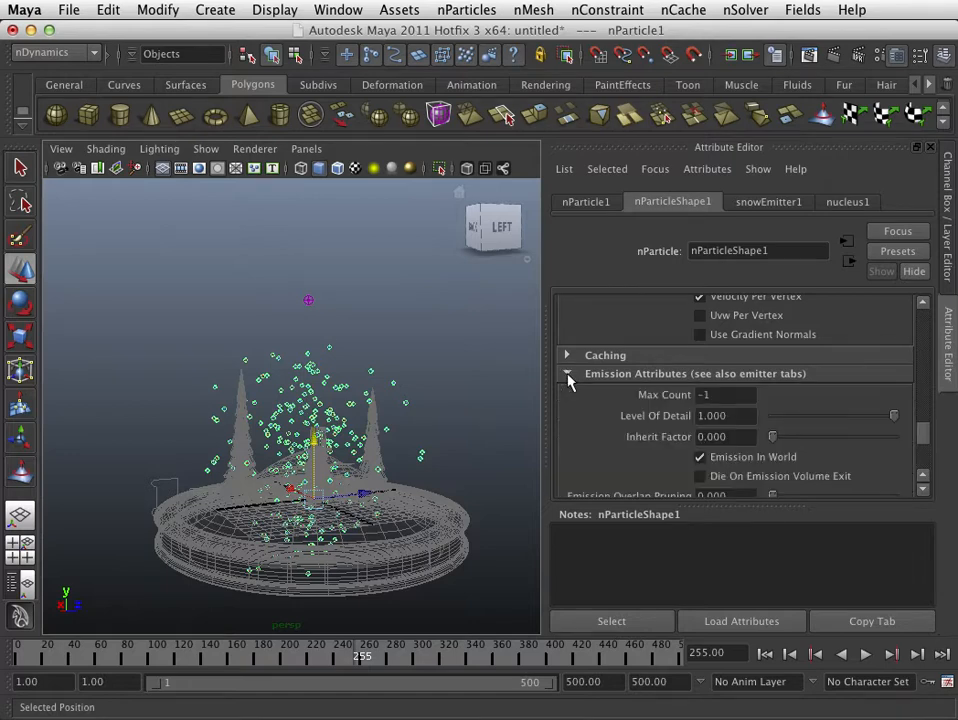
{"action": "scroll", "coordinate": [614, 372], "scroll_direction": "down", "scroll_amount": 1}
{"action": "scroll", "coordinate": [614, 372], "scroll_direction": "up", "scroll_amount": 1}
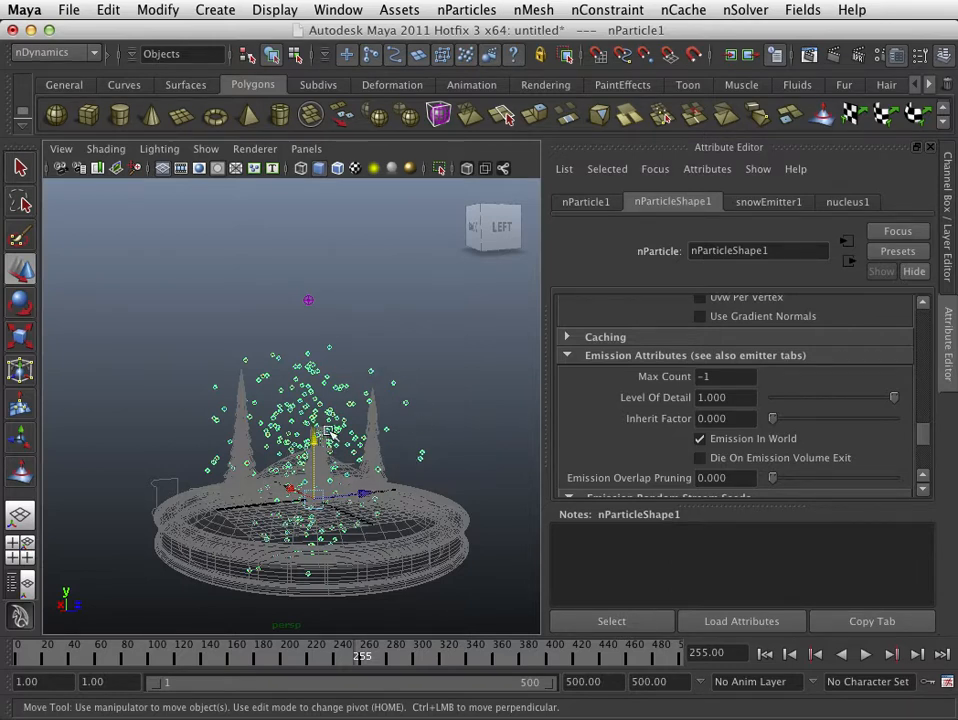
{"action": "left_click", "coordinate": [692, 376]}
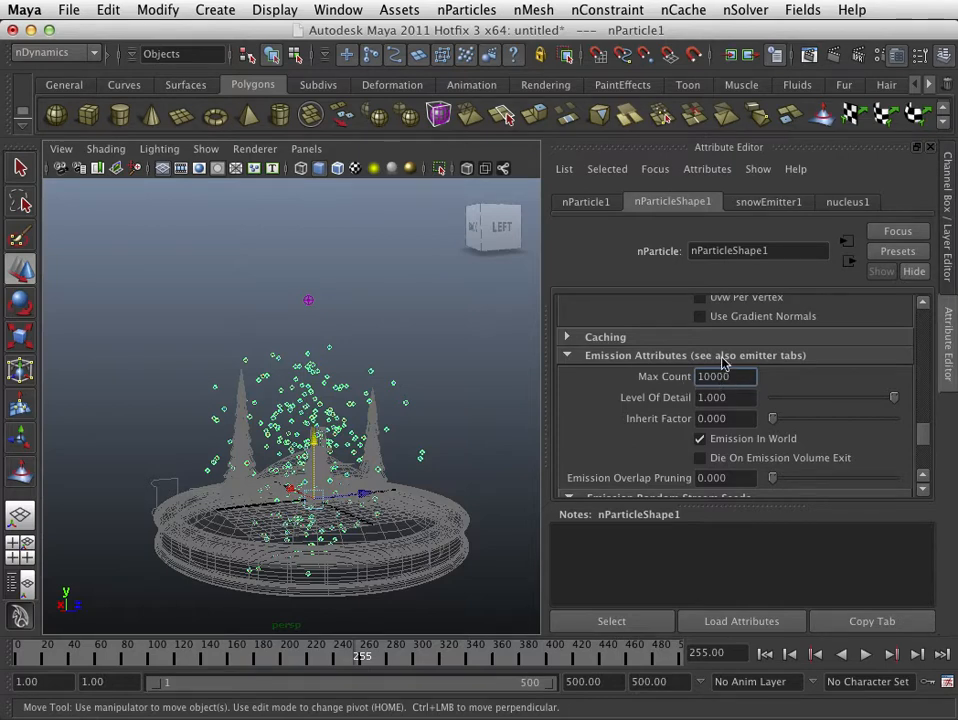
{"action": "scroll", "coordinate": [723, 374], "scroll_direction": "up", "scroll_amount": 1}
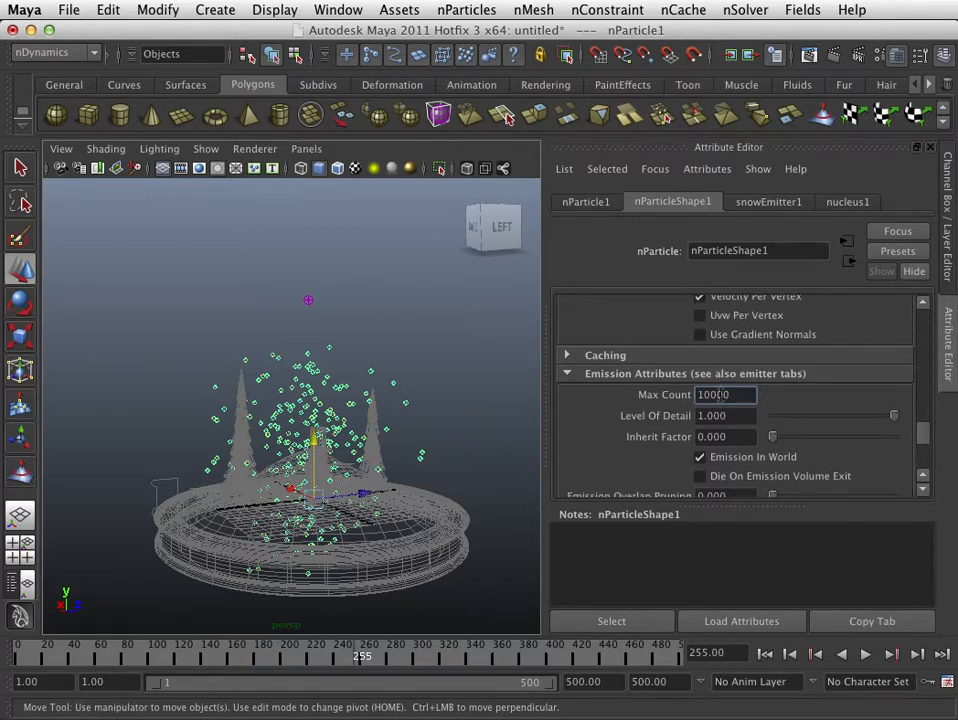
- Expand the particle shape's Shading settings to check the Particle Render Type
{"action": "scroll", "coordinate": [722, 401], "scroll_direction": "down", "scroll_amount": 8}
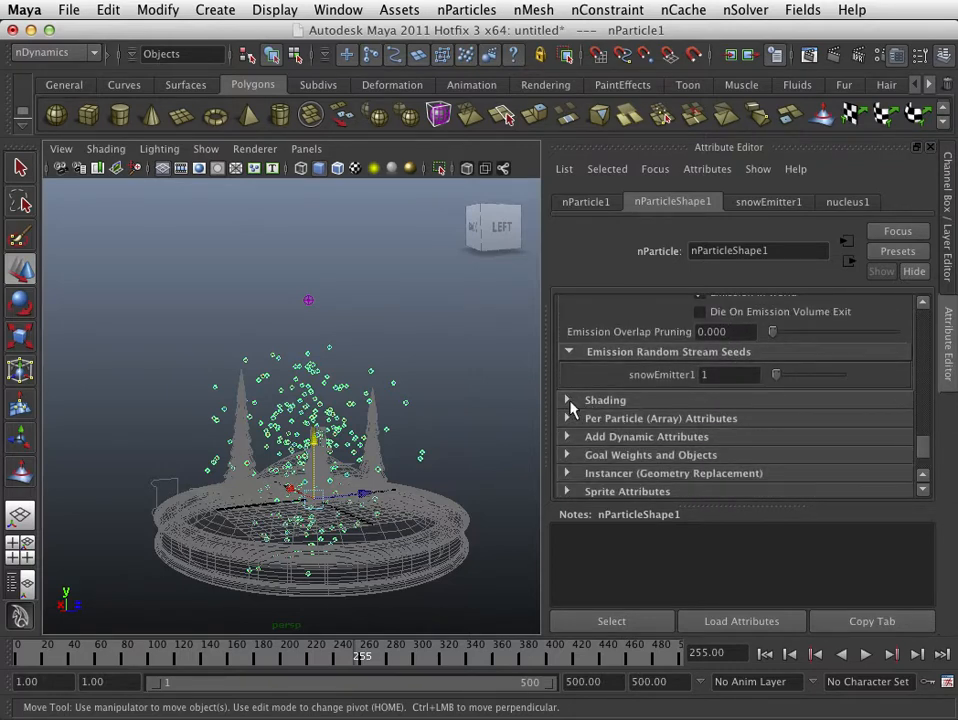
{"action": "left_click", "coordinate": [568, 401]}
{"action": "left_click", "coordinate": [615, 406]}
{"action": "left_click", "coordinate": [568, 401]}
{"action": "scroll", "coordinate": [597, 408], "scroll_direction": "down", "scroll_amount": 5}
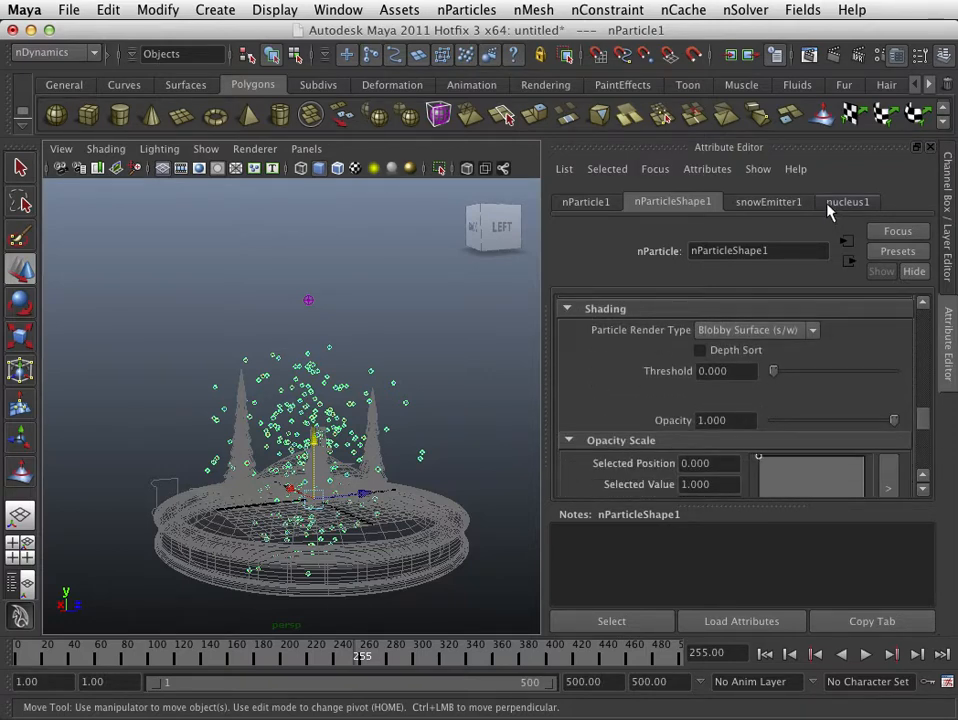
- Render the current frame, look over the available renderers while keeping Maya Software, and close the render
{"action": "left_click", "coordinate": [836, 56]}
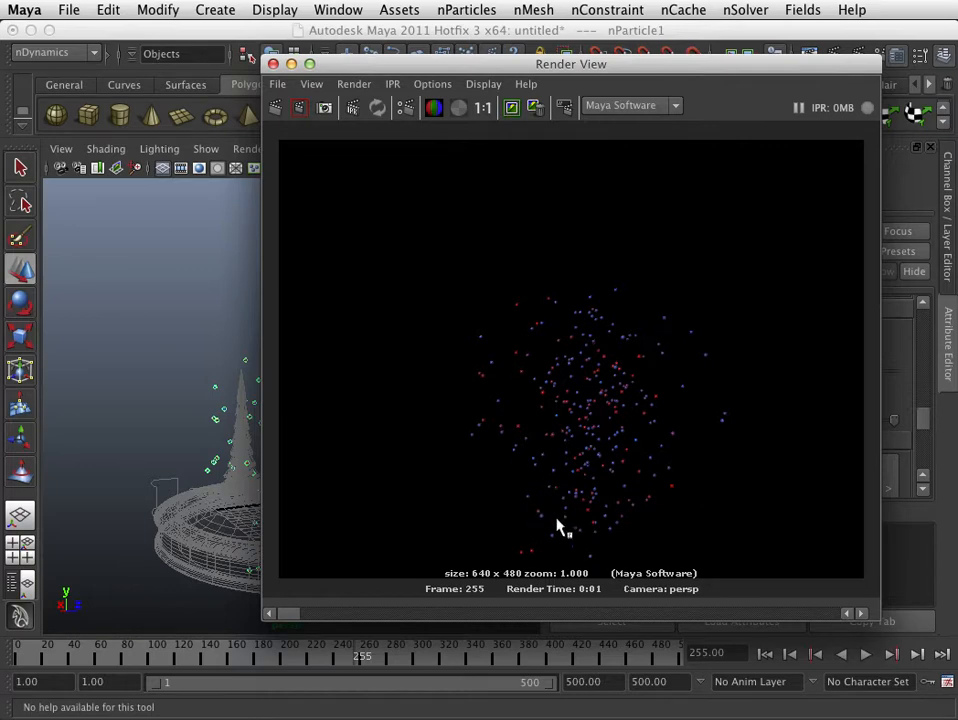
{"action": "left_click", "coordinate": [617, 108]}
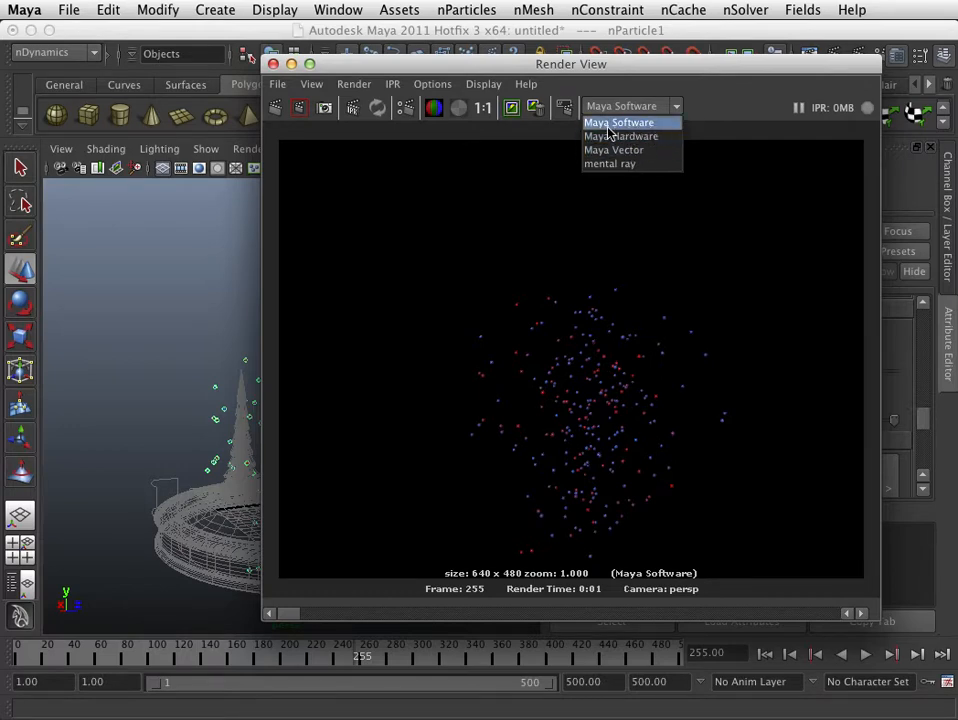
{"action": "left_click", "coordinate": [607, 127]}
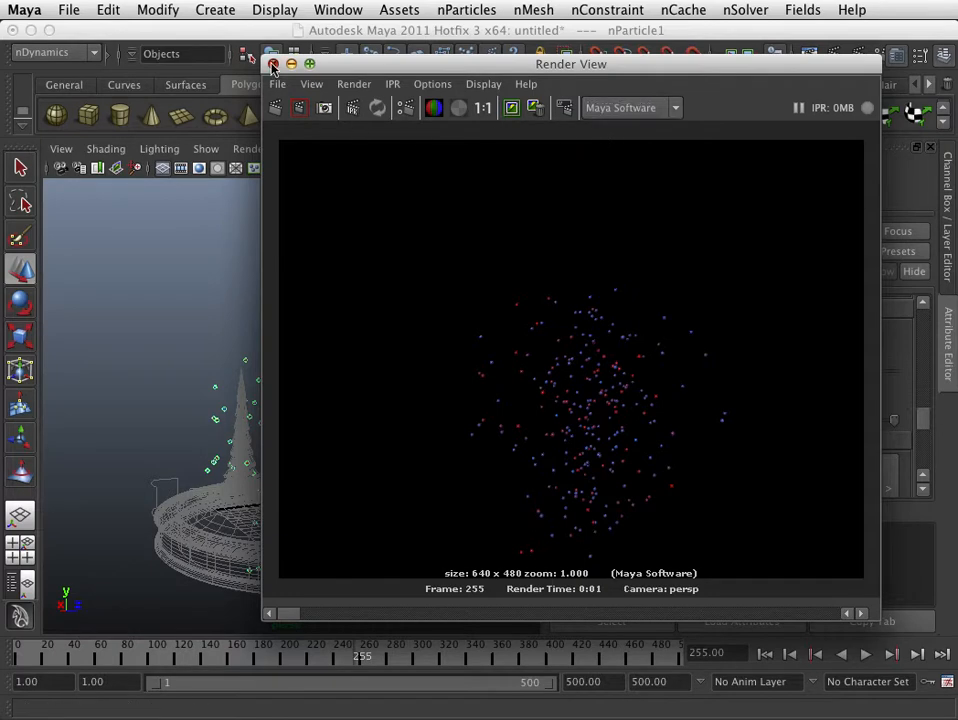
{"action": "left_click", "coordinate": [273, 64]}
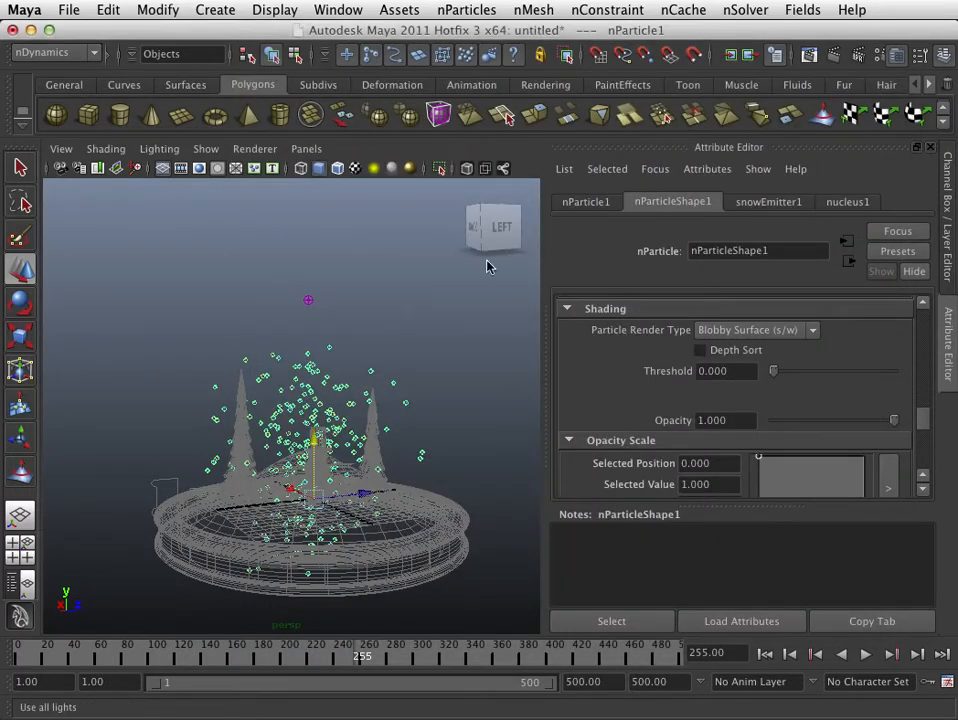
- Set the Particle Render Type to Cloud (s/w) and inspect the particles up close
{"action": "left_click", "coordinate": [811, 331]}
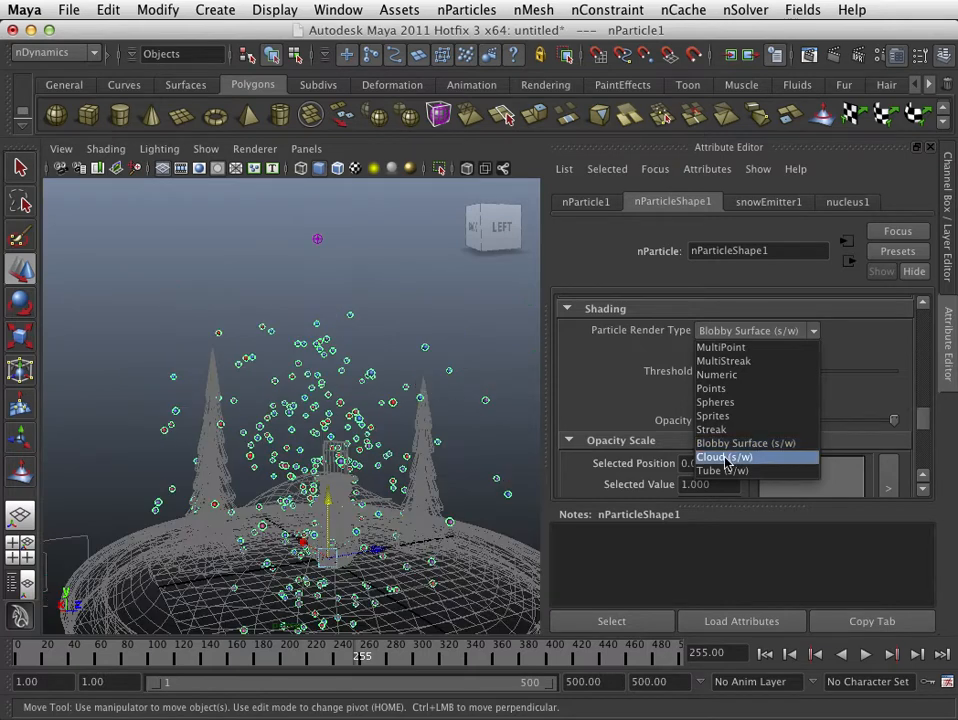
{"action": "left_click", "coordinate": [727, 459]}
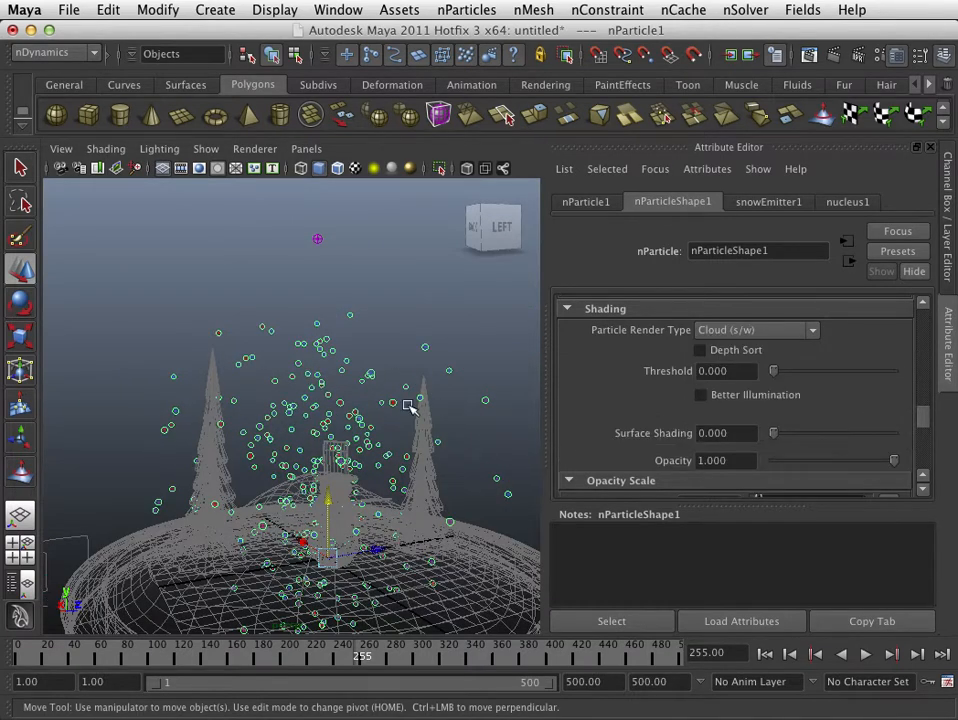
{"action": "scroll", "coordinate": [402, 402], "scroll_direction": "up", "scroll_amount": 10}
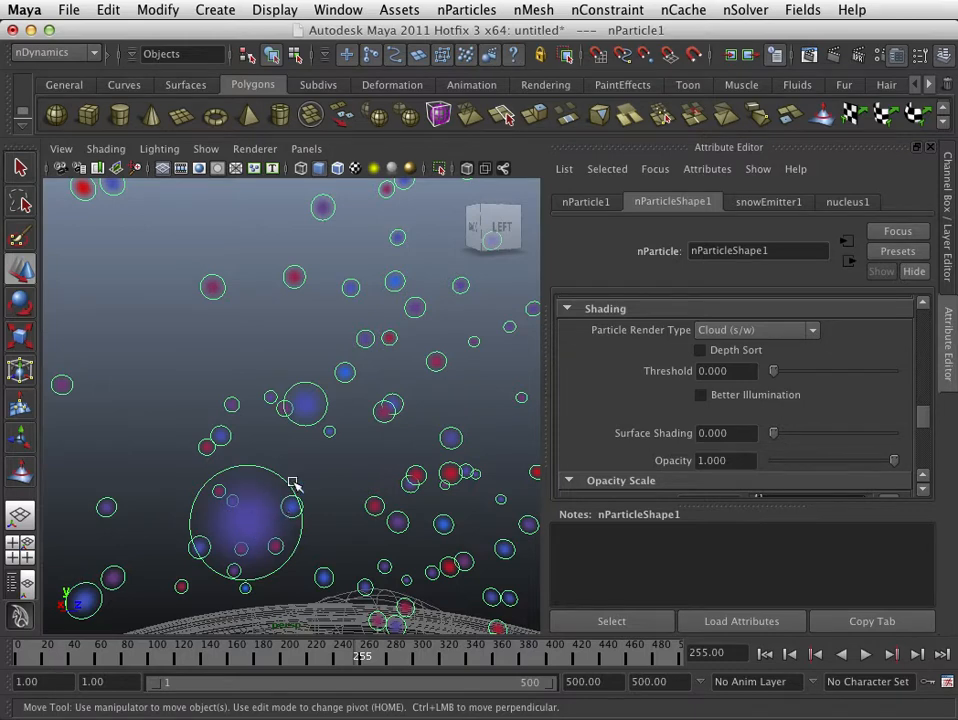
{"action": "scroll", "coordinate": [325, 423], "scroll_direction": "down", "scroll_amount": 8}
{"action": "scroll", "coordinate": [324, 418], "scroll_direction": "down", "scroll_amount": 4}
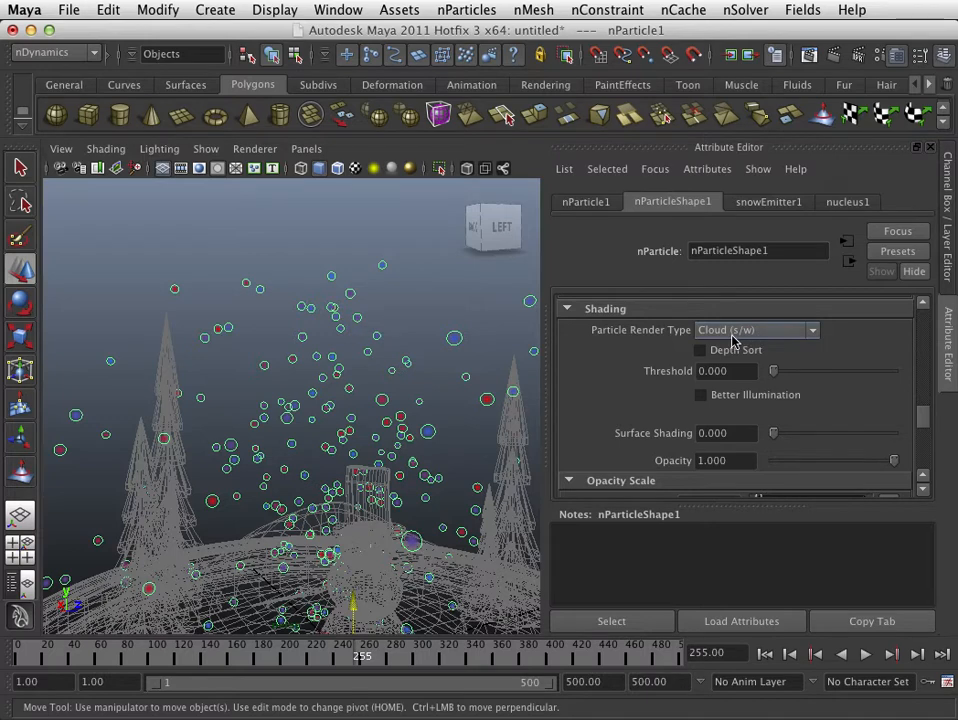
- Add an end point at position 1.000 to the Opacity Scale ramp, making opacity rise from near zero to about 0.560
{"action": "scroll", "coordinate": [747, 380], "scroll_direction": "down", "scroll_amount": 3}
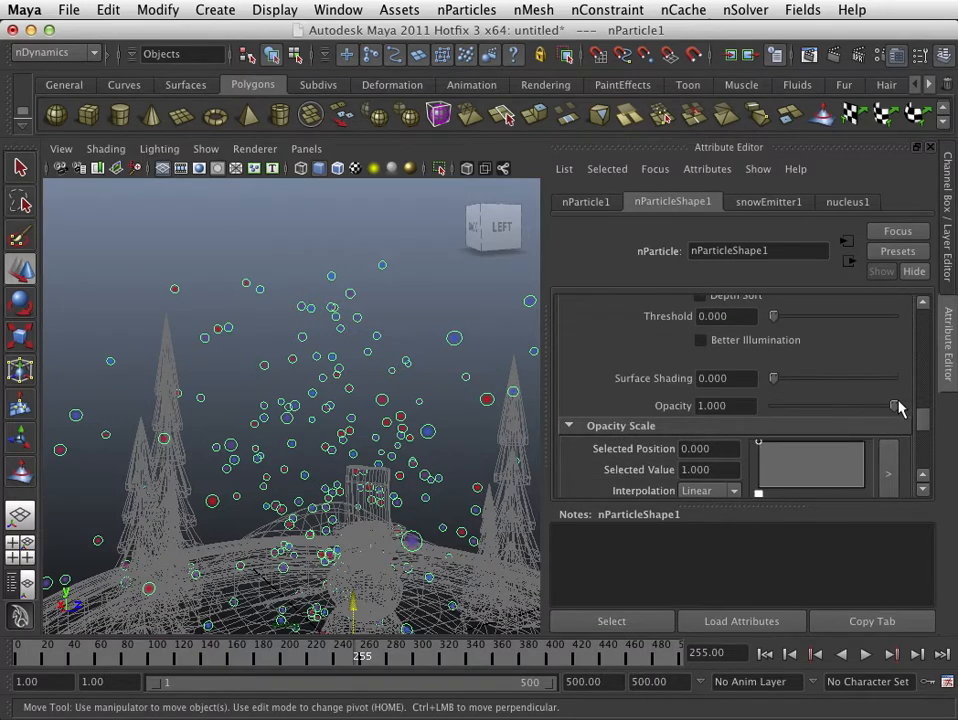
{"action": "left_click_drag", "start_coordinate": [894, 405], "coordinate": [927, 421]}
{"action": "scroll", "coordinate": [817, 415], "scroll_direction": "down", "scroll_amount": 2}
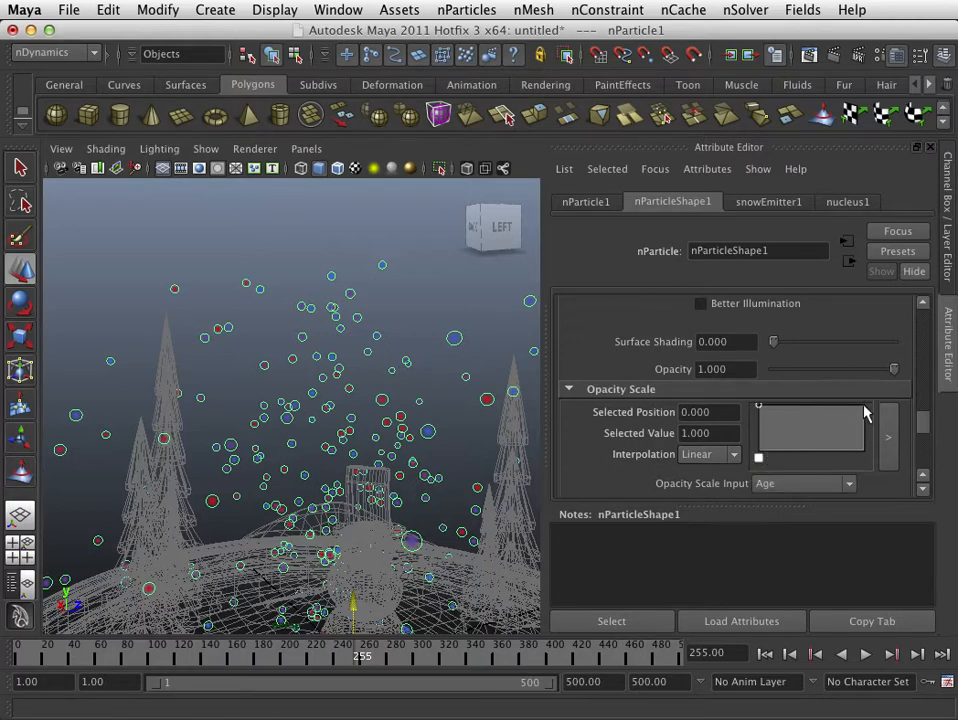
{"action": "left_click_drag", "start_coordinate": [756, 406], "coordinate": [755, 450]}
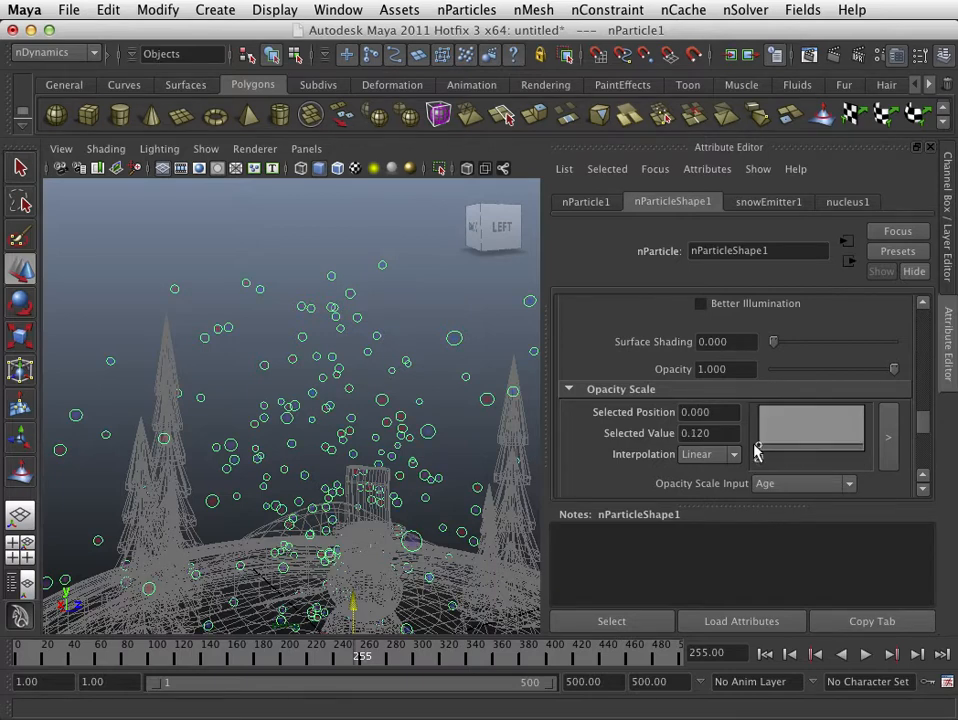
{"action": "left_click_drag", "start_coordinate": [855, 447], "coordinate": [872, 410]}
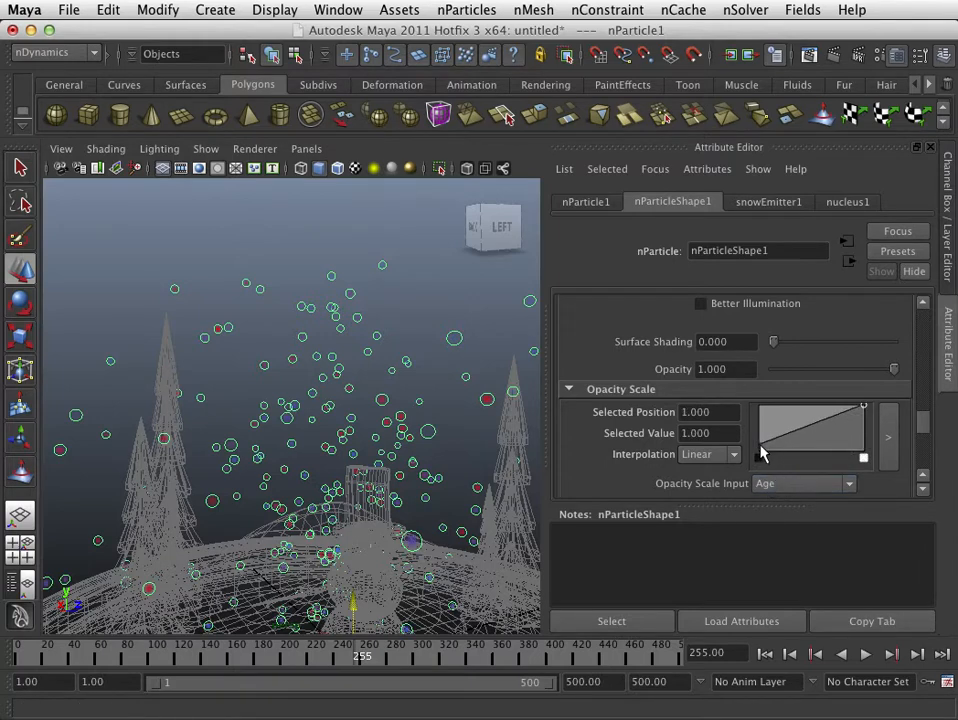
{"action": "left_click_drag", "start_coordinate": [865, 409], "coordinate": [866, 433]}
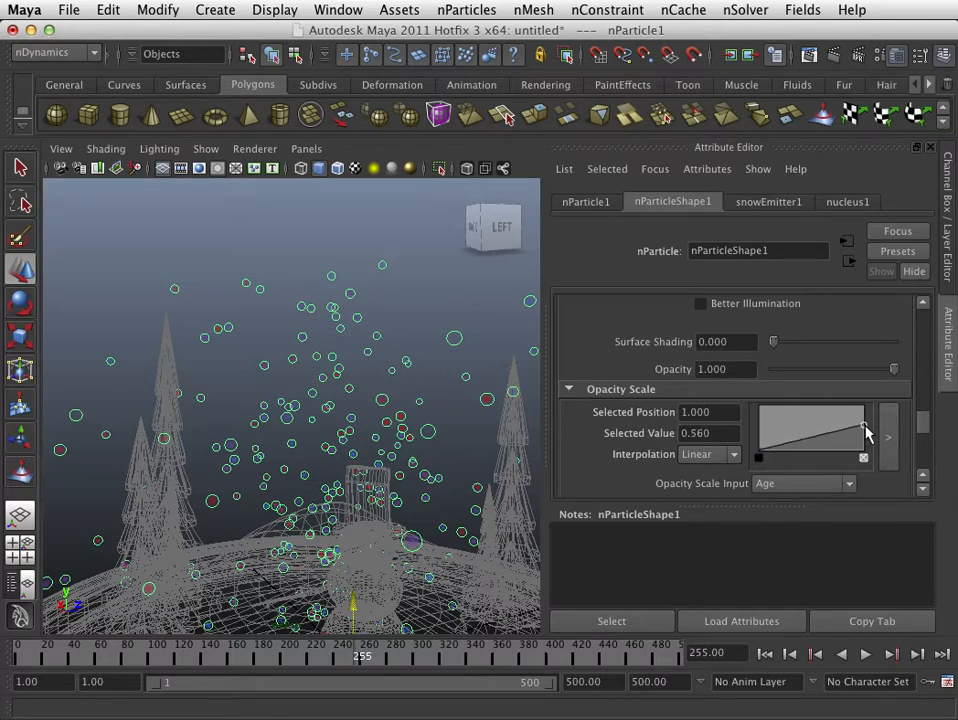
- Reshape the Opacity Scale ramp so opacity falls from about 0.720 at position 0.043 to about 0.240 at position 1.000
{"action": "left_click_drag", "start_coordinate": [759, 450], "coordinate": [758, 418]}
{"action": "left_click_drag", "start_coordinate": [864, 432], "coordinate": [865, 440]}
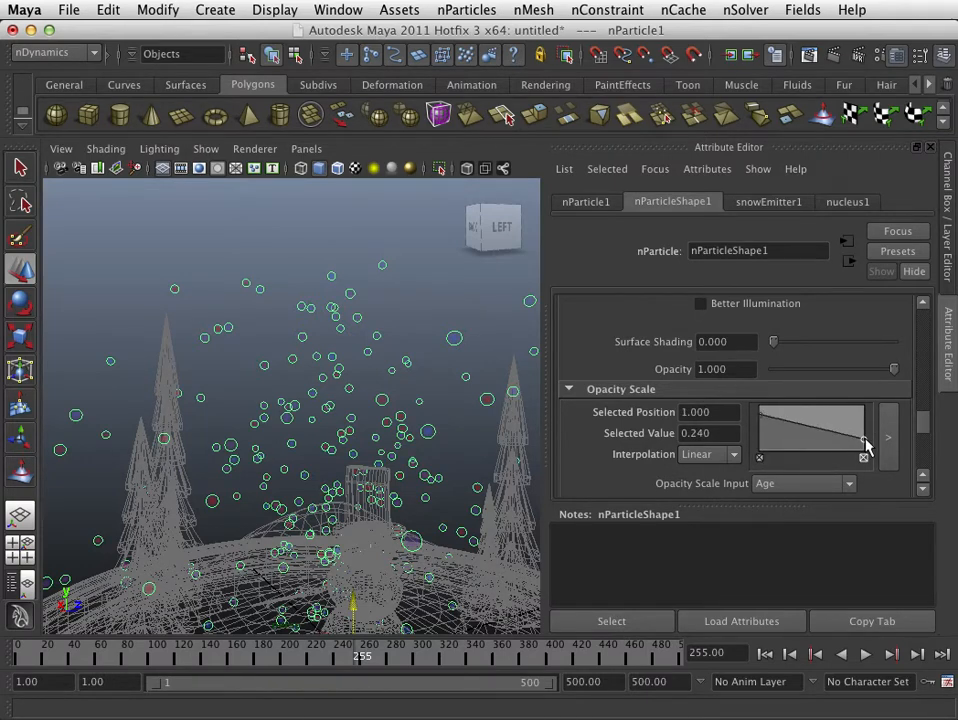
{"action": "left_click", "coordinate": [765, 431]}
{"action": "left_click_drag", "start_coordinate": [763, 408], "coordinate": [779, 426]}
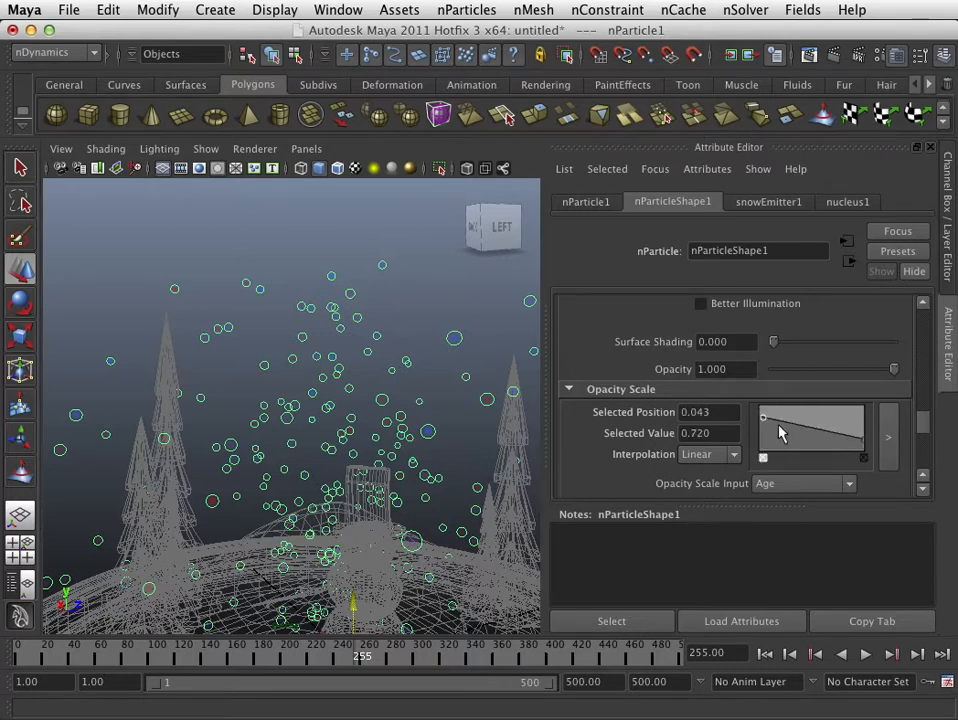
{"action": "mouse_move", "coordinate": [863, 440]}
{"action": "left_mouse_down"}
{"action": "mouse_move", "coordinate": [858, 449]}
{"action": "mouse_move", "coordinate": [856, 430]}
{"action": "mouse_move", "coordinate": [869, 448]}
{"action": "left_mouse_up"}
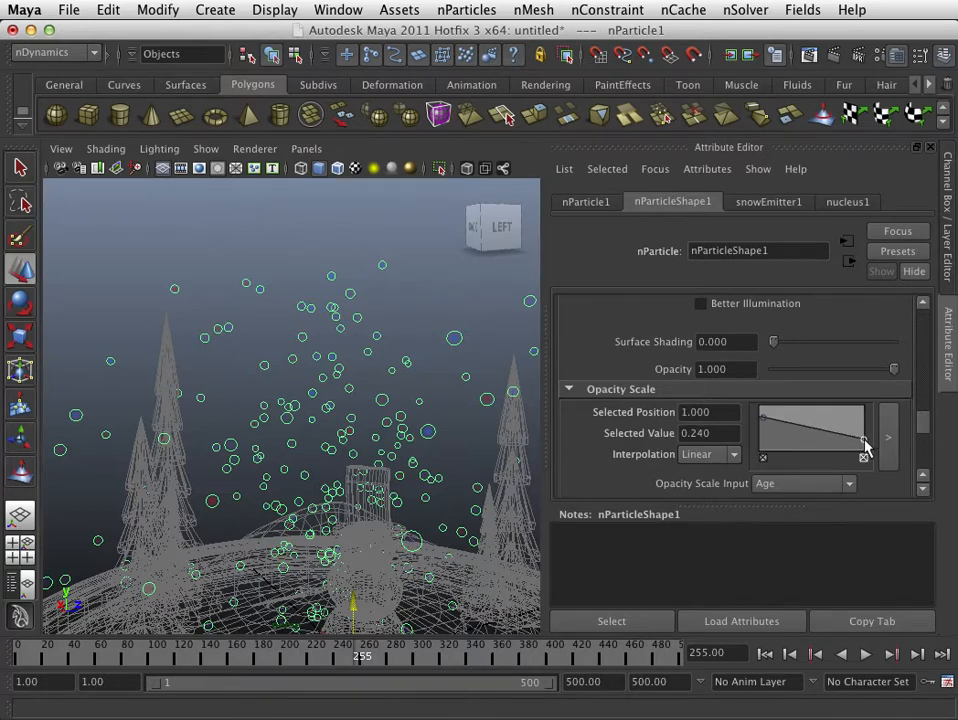
- Change the red start color of the particle Color ramp to white (R, G and B 1.000)
{"action": "scroll", "coordinate": [775, 445], "scroll_direction": "down", "scroll_amount": 5}
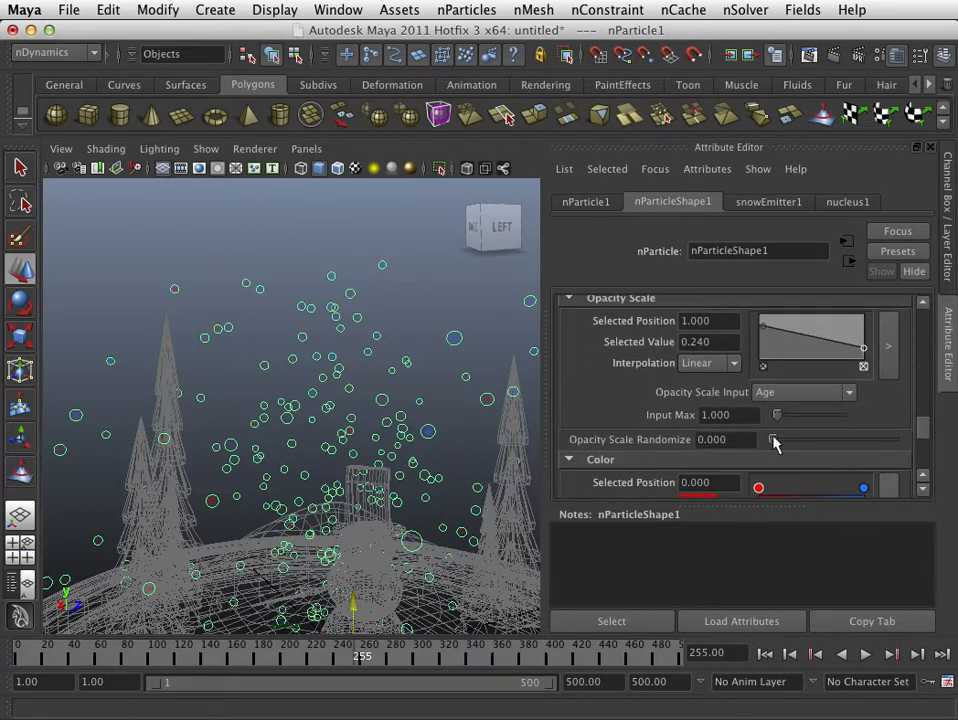
{"action": "scroll", "coordinate": [775, 445], "scroll_direction": "down", "scroll_amount": 1}
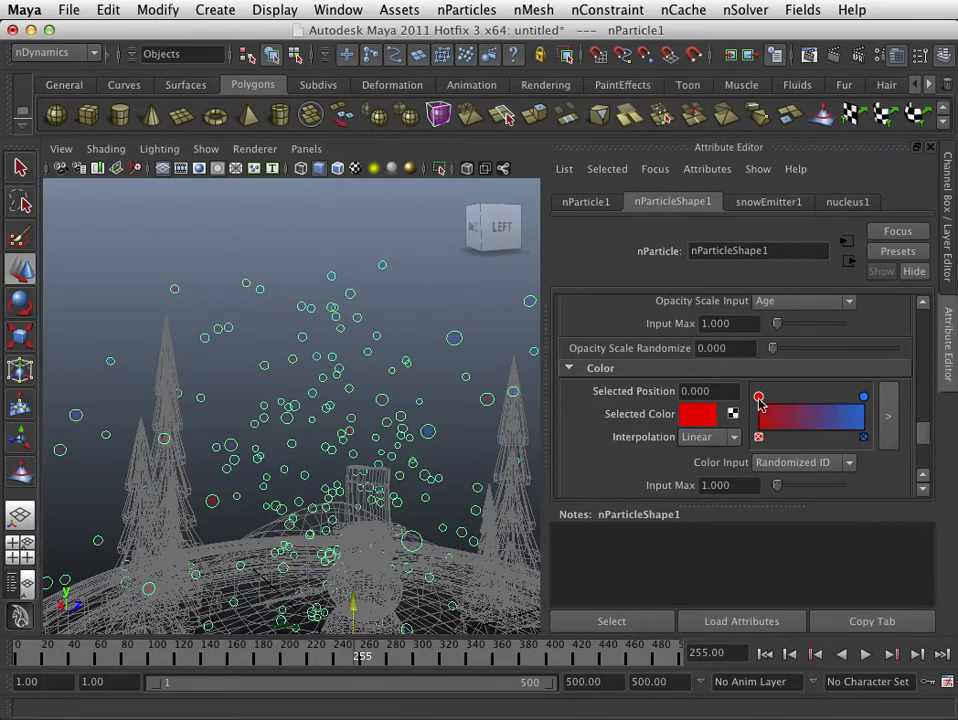
{"action": "left_click", "coordinate": [695, 415]}
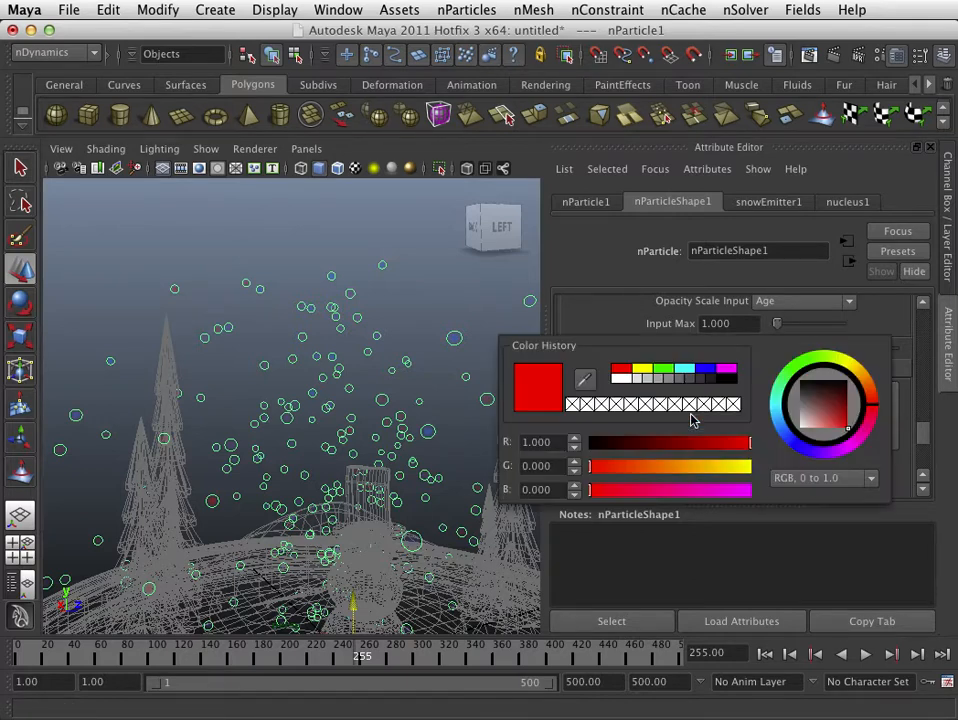
{"action": "left_click_drag", "start_coordinate": [810, 421], "coordinate": [785, 441]}
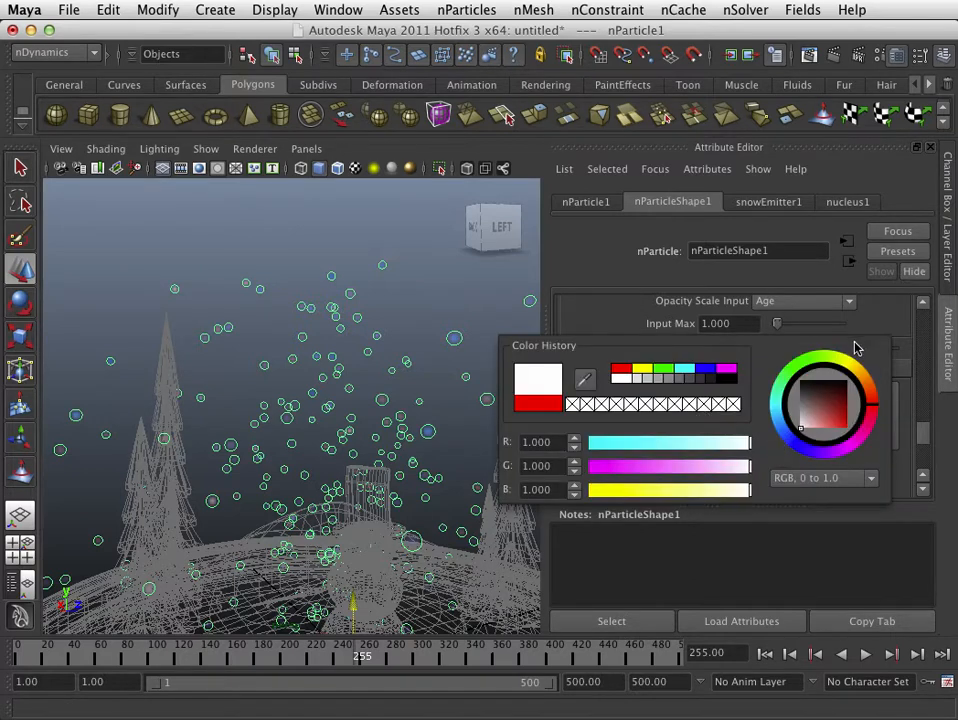
- Try changing the Color ramp's blue end color to muted light blue (about R 0.601, G 0.779, B 0.824), and test-render the current frame
{"action": "left_click", "coordinate": [864, 397]}
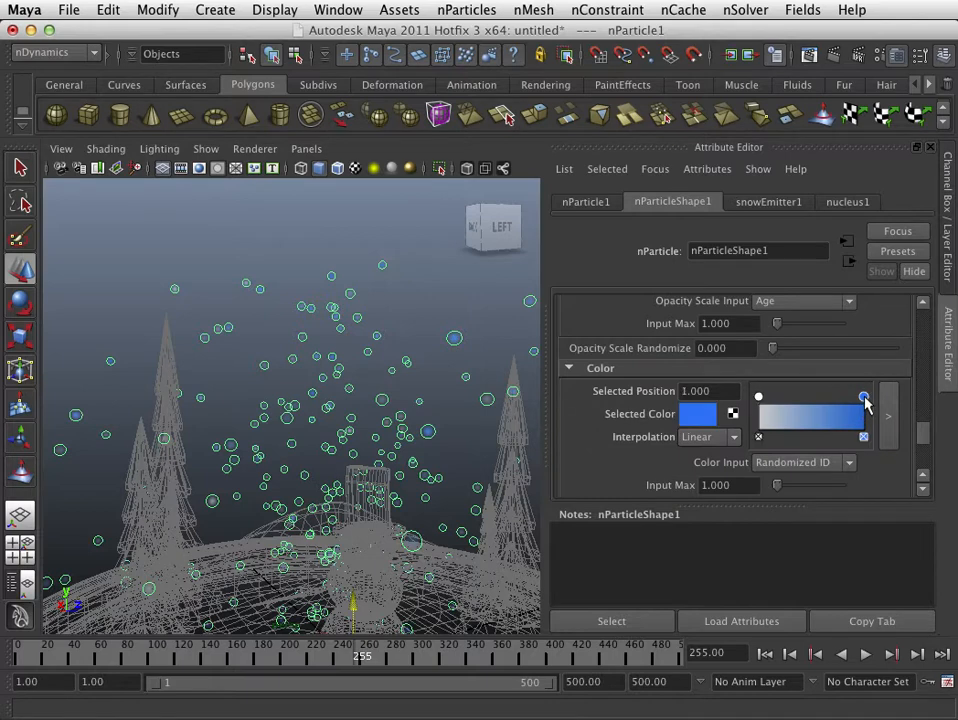
{"action": "left_click", "coordinate": [690, 416]}
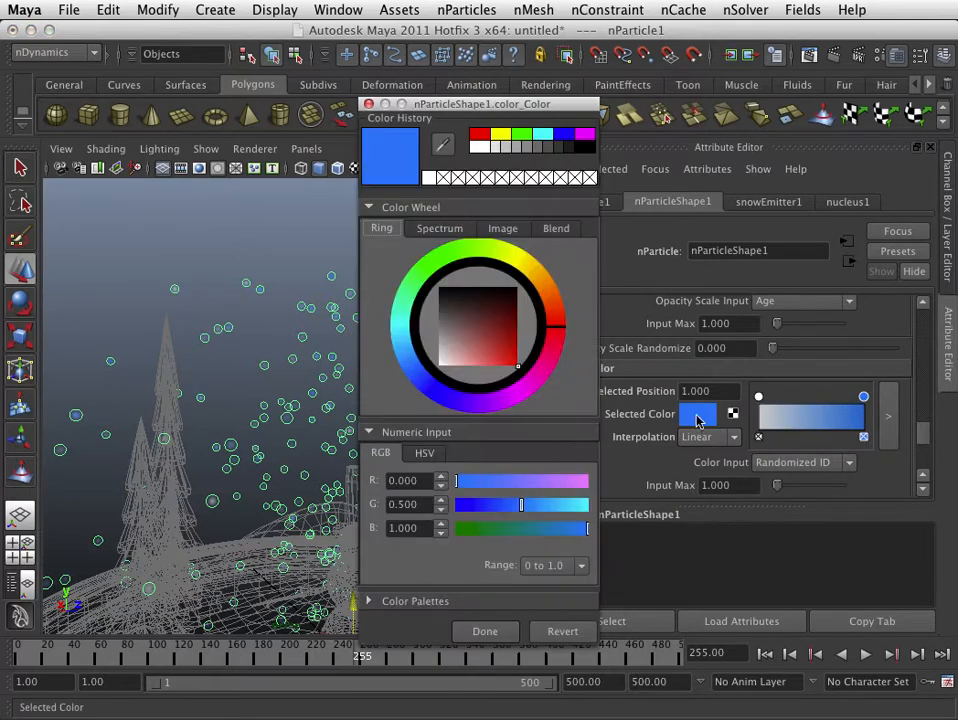
{"action": "left_click", "coordinate": [397, 348]}
{"action": "left_click_drag", "start_coordinate": [447, 357], "coordinate": [460, 352]}
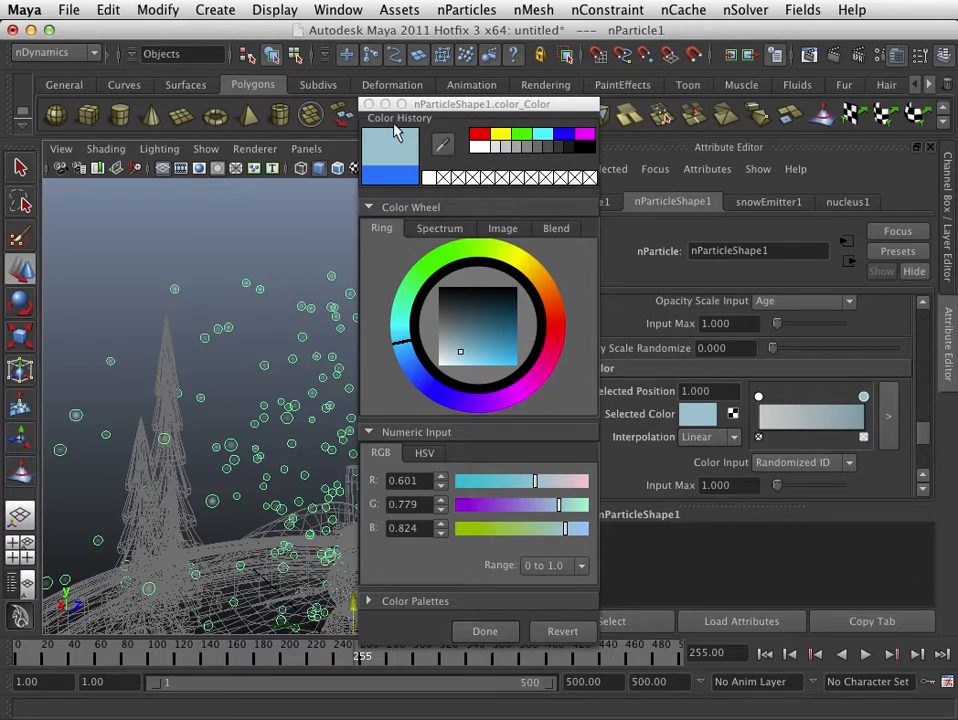
{"action": "left_click", "coordinate": [369, 105]}
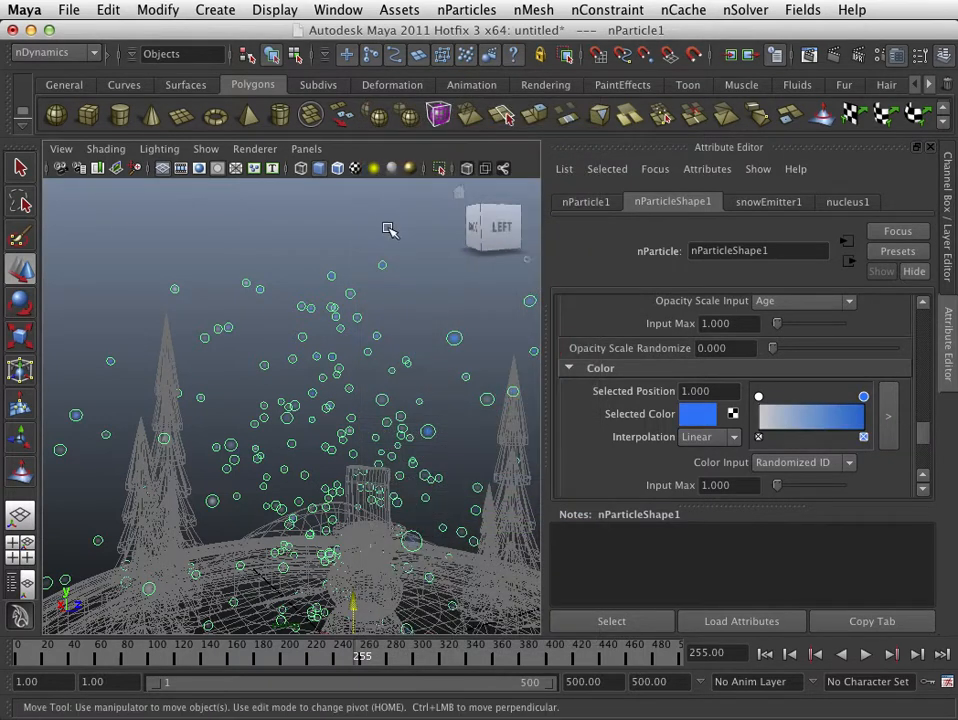
{"action": "left_click", "coordinate": [830, 56]}
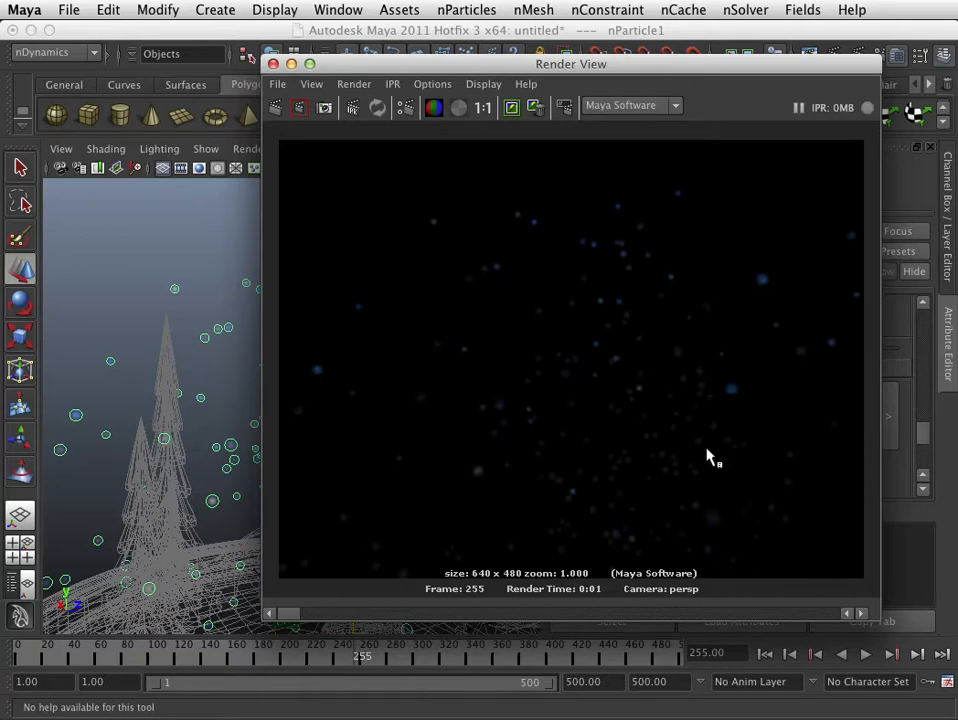
{"action": "left_click", "coordinate": [273, 63]}
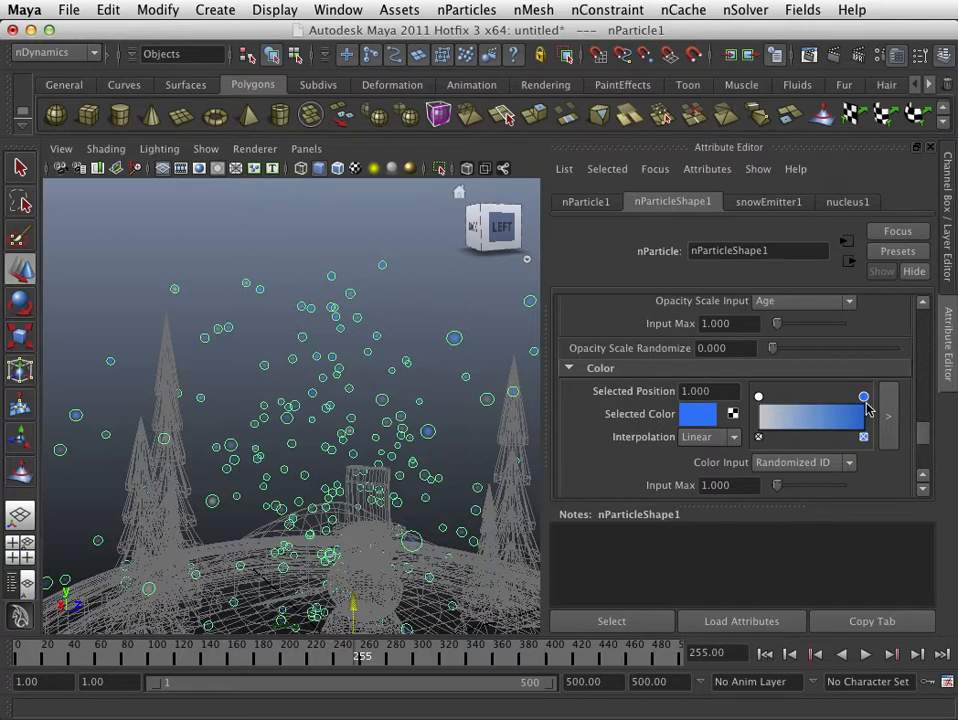
- Set the Color ramp's end color to a very pale light blue, check it with a render of the current frame, and close the render
{"action": "left_click", "coordinate": [698, 413]}
{"action": "mouse_move", "coordinate": [455, 360]}
{"action": "left_mouse_down"}
{"action": "mouse_move", "coordinate": [450, 386]}
{"action": "mouse_move", "coordinate": [463, 398]}
{"action": "left_mouse_up"}
{"action": "left_click", "coordinate": [486, 647]}
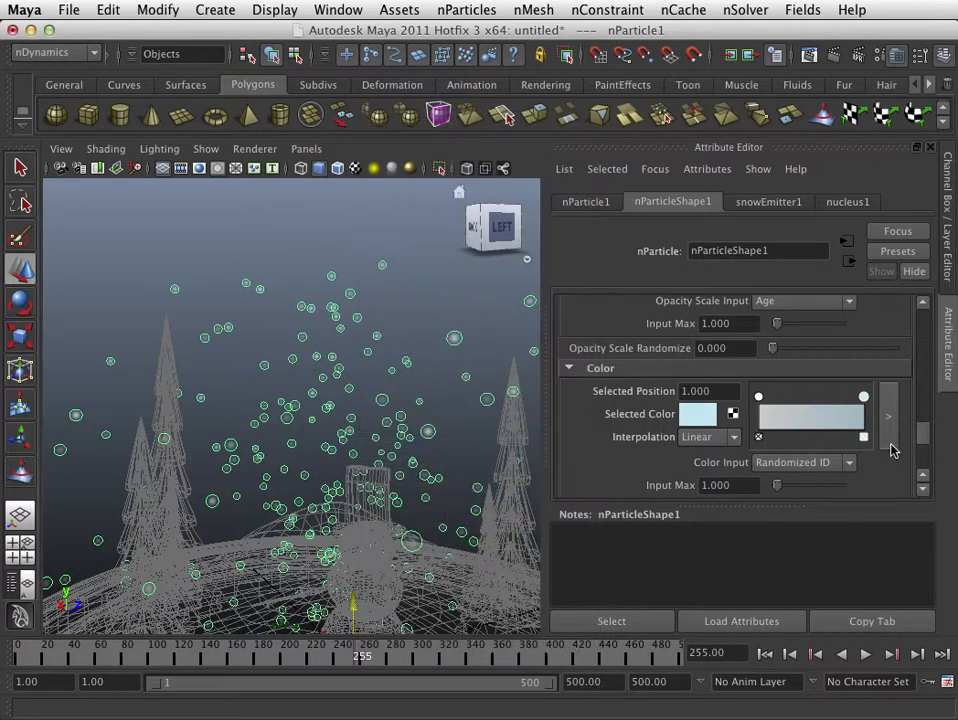
{"action": "left_click", "coordinate": [810, 54]}
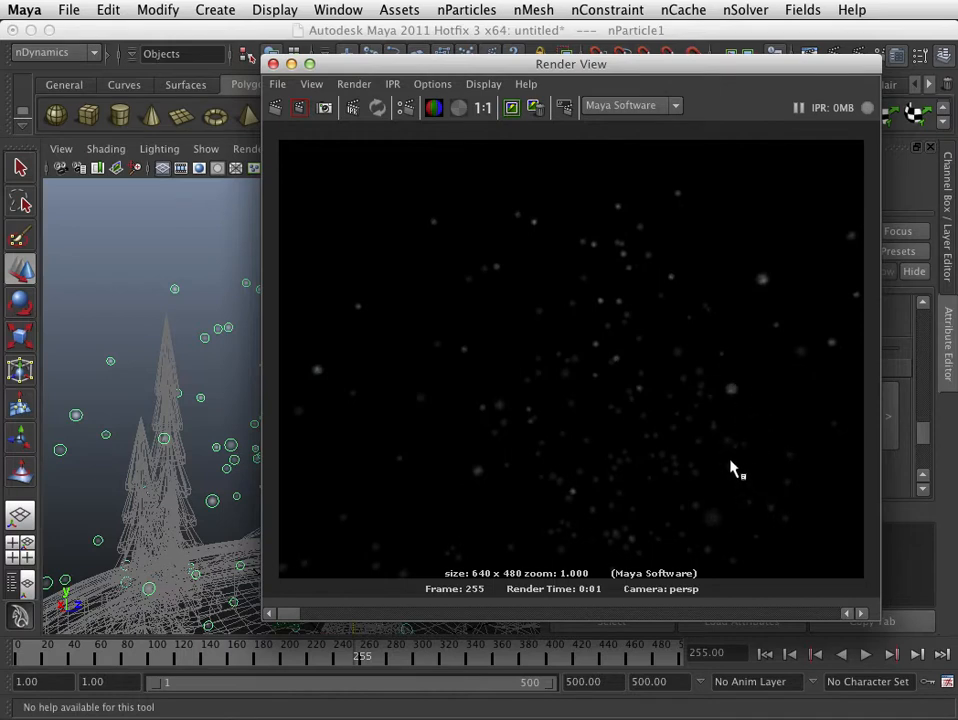
{"action": "left_click", "coordinate": [273, 64]}
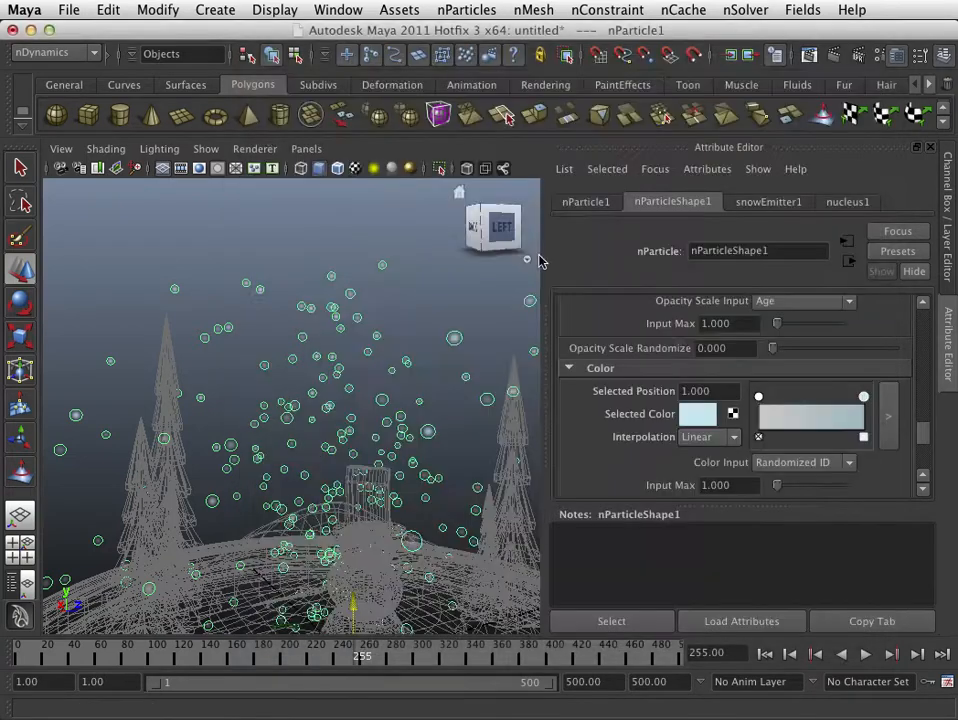
- Set the snow emitter's Rate (Particles/Sec) to 25 in the Basic Emitter Attributes
{"action": "left_click", "coordinate": [754, 204]}
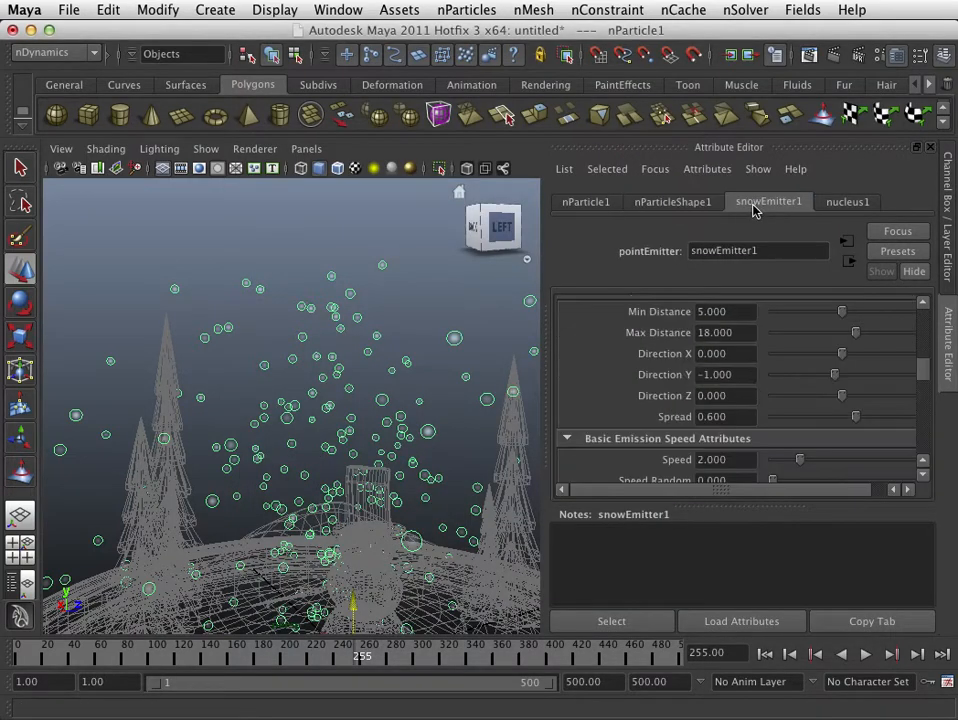
{"action": "scroll", "coordinate": [790, 345], "scroll_direction": "up", "scroll_amount": 10}
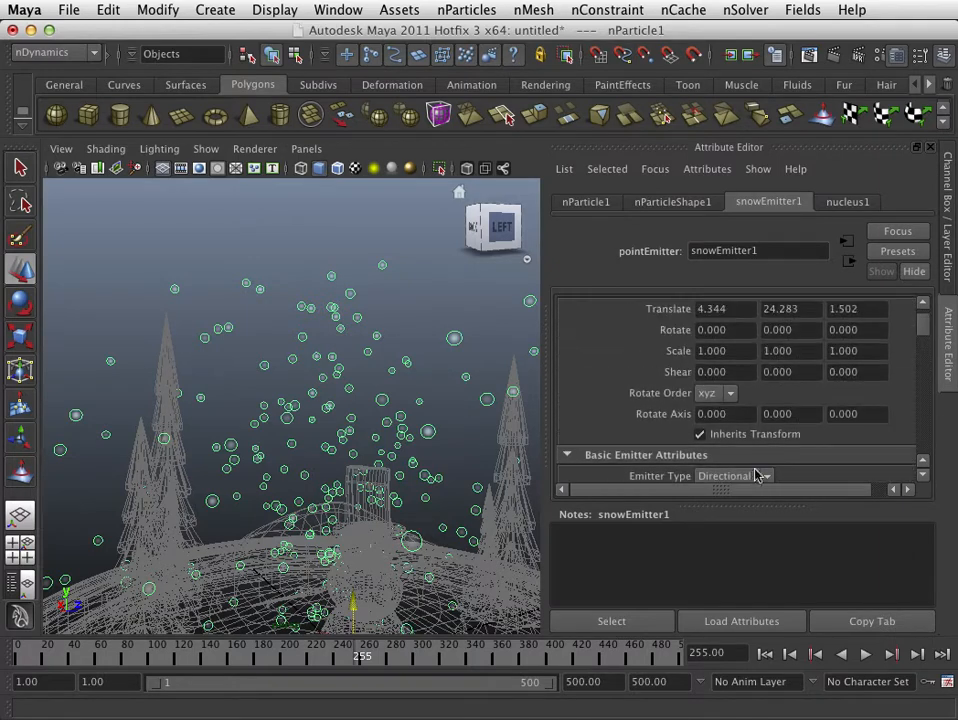
{"action": "scroll", "coordinate": [753, 450], "scroll_direction": "down", "scroll_amount": 2}
{"action": "scroll", "coordinate": [752, 442], "scroll_direction": "down", "scroll_amount": 2}
{"action": "left_click_drag", "start_coordinate": [746, 407], "coordinate": [654, 410]}
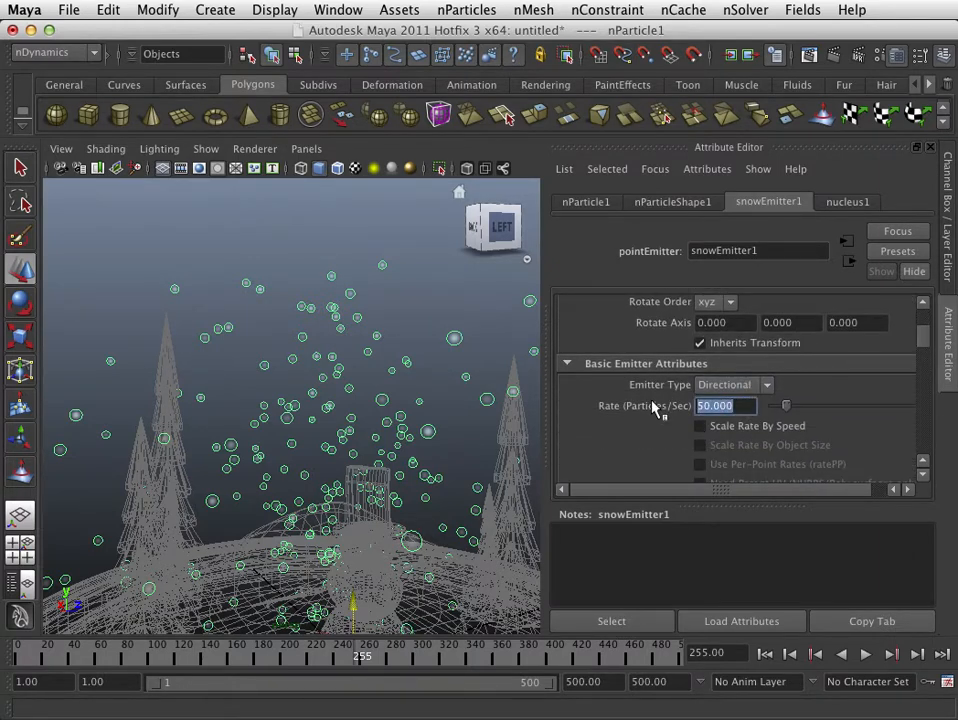
{"action": "scroll", "coordinate": [720, 450], "scroll_direction": "down", "scroll_amount": 2}
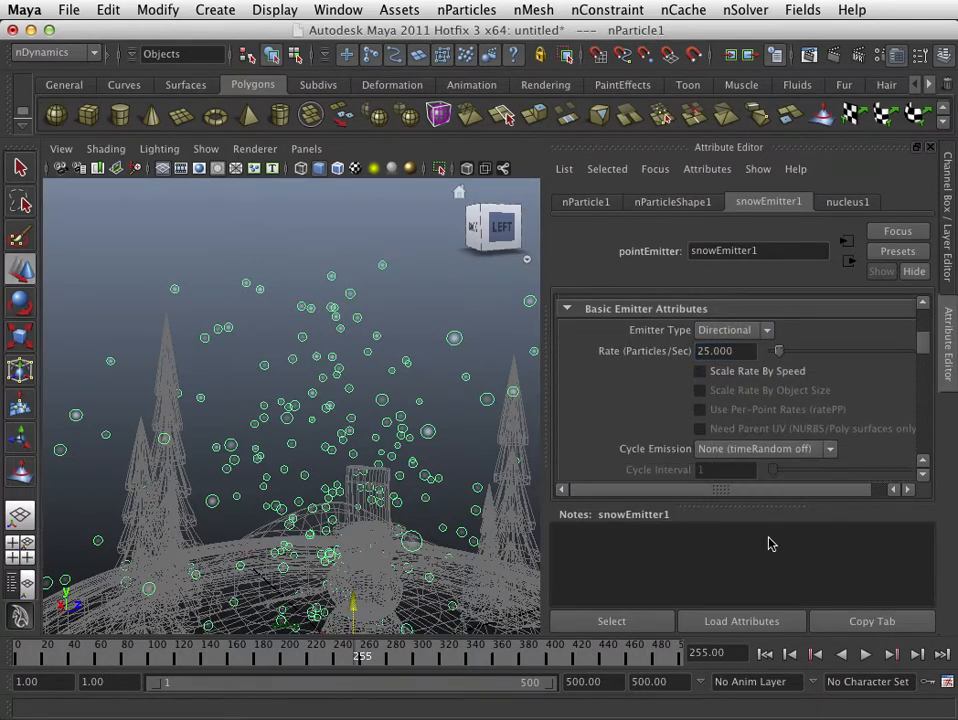
- Play the simulation from the first frame, inspect the snowfall from the front and from above, and stop playback
{"action": "left_click", "coordinate": [765, 654]}
{"action": "left_click", "coordinate": [866, 655]}
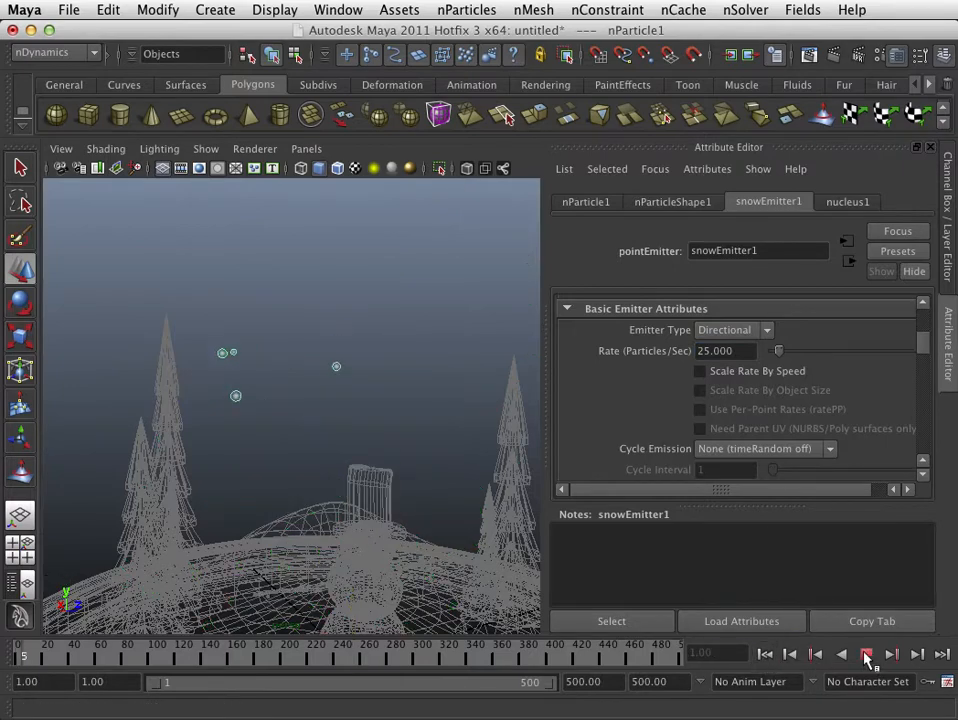
{"action": "scroll", "coordinate": [249, 430], "scroll_direction": "down", "scroll_amount": 10}
{"action": "scroll", "coordinate": [265, 431], "scroll_direction": "up", "scroll_amount": 10}
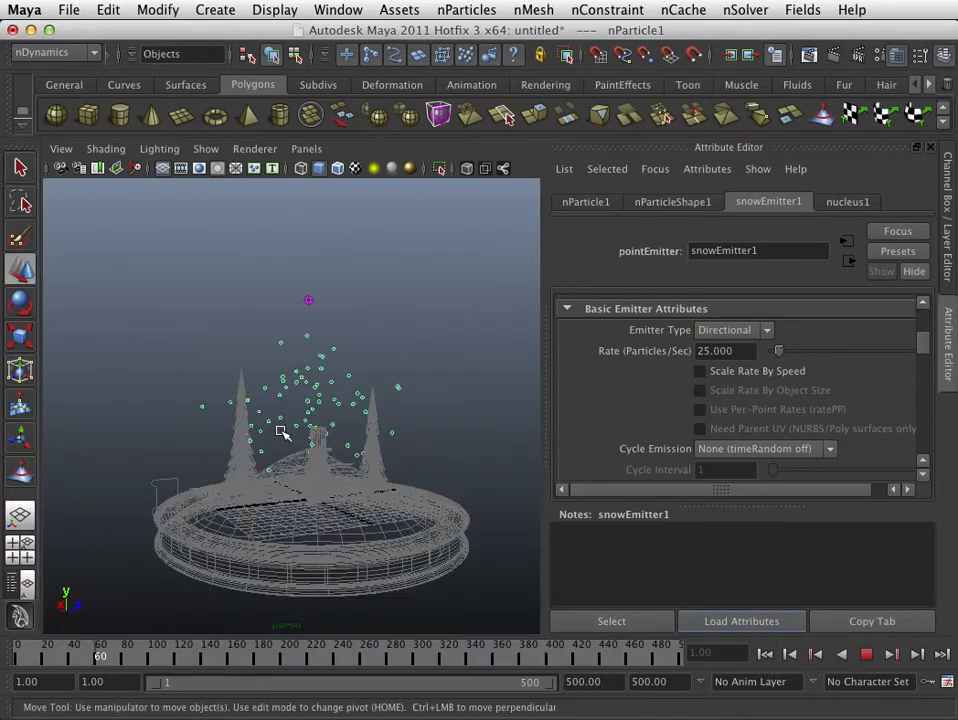
{"action": "scroll", "coordinate": [309, 447], "scroll_direction": "down", "scroll_amount": 3}
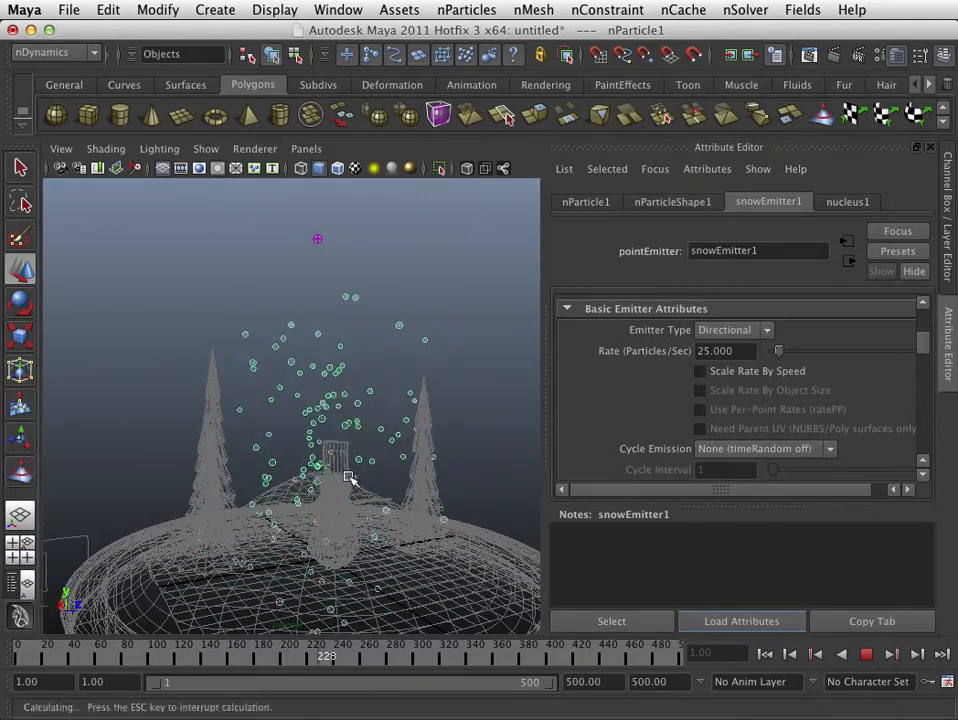
{"action": "left_click_drag", "start_coordinate": [349, 479], "coordinate": [360, 574], "text": "alt"}
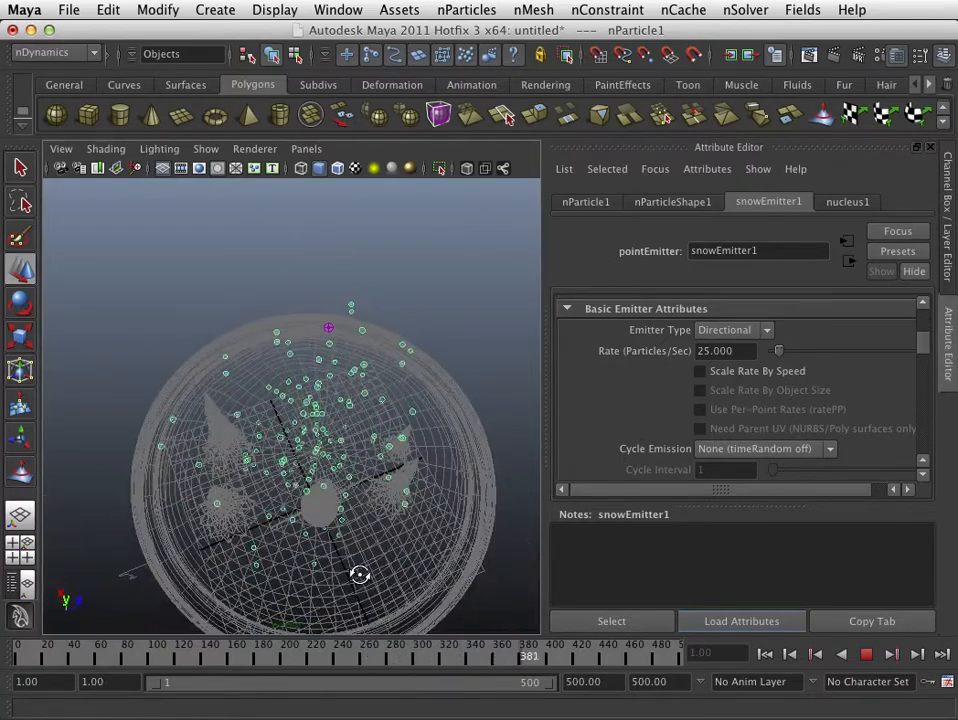
{"action": "key", "text": "Escape"}
- Move the snow emitter horizontally to above the snow globe's center, at about X -1.353 and Z -0.992
{"action": "left_click", "coordinate": [337, 344]}
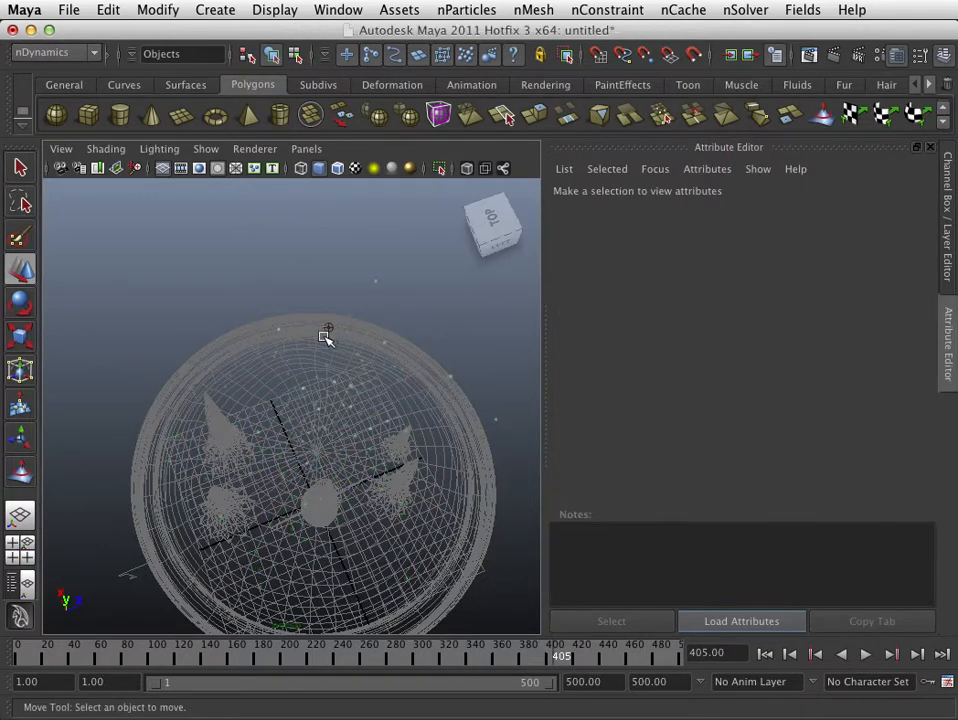
{"action": "left_click", "coordinate": [328, 332]}
{"action": "left_click_drag", "start_coordinate": [327, 323], "coordinate": [310, 303]}
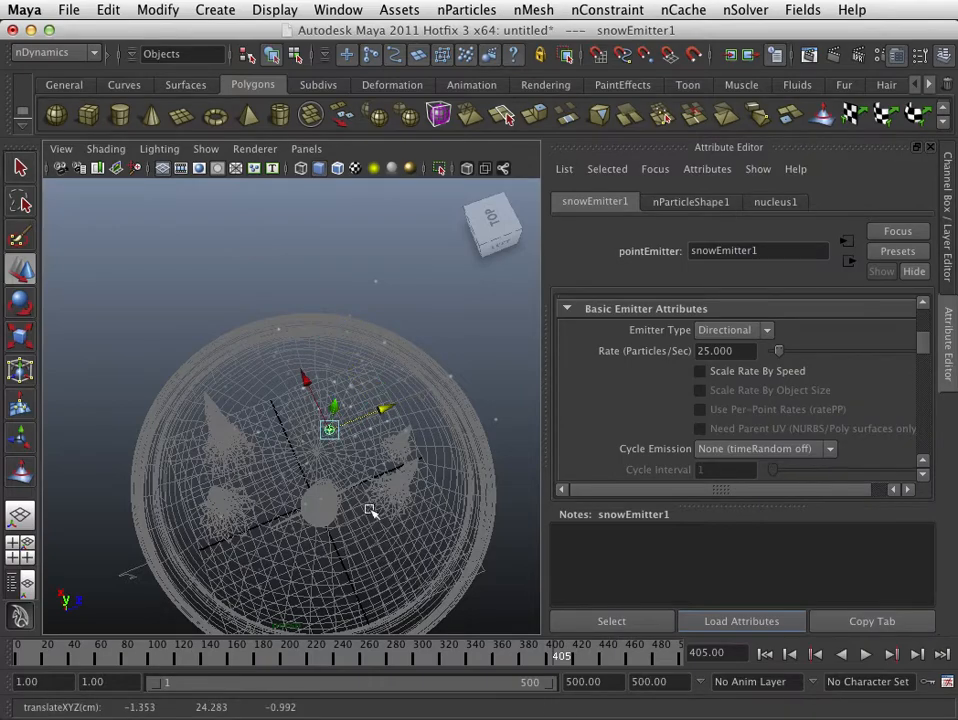
{"action": "left_click_drag", "start_coordinate": [370, 510], "coordinate": [368, 432], "text": "alt"}
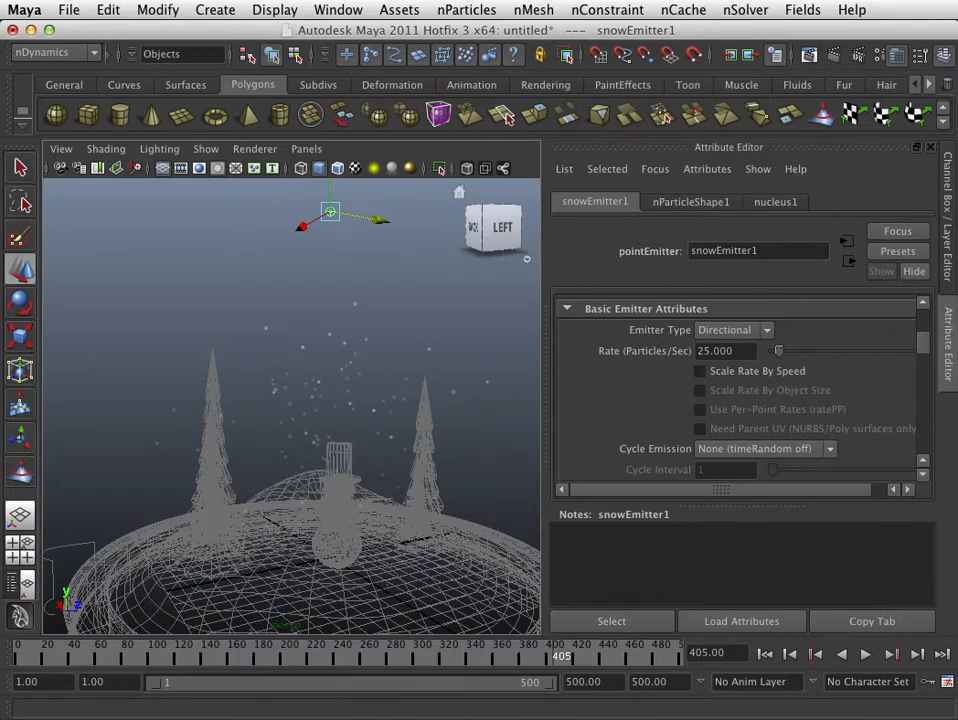
- Replay the simulation from the first frame and inspect the snowfall around the snowman and trees from several angles
{"action": "left_click", "coordinate": [765, 654]}
{"action": "left_click", "coordinate": [866, 654]}
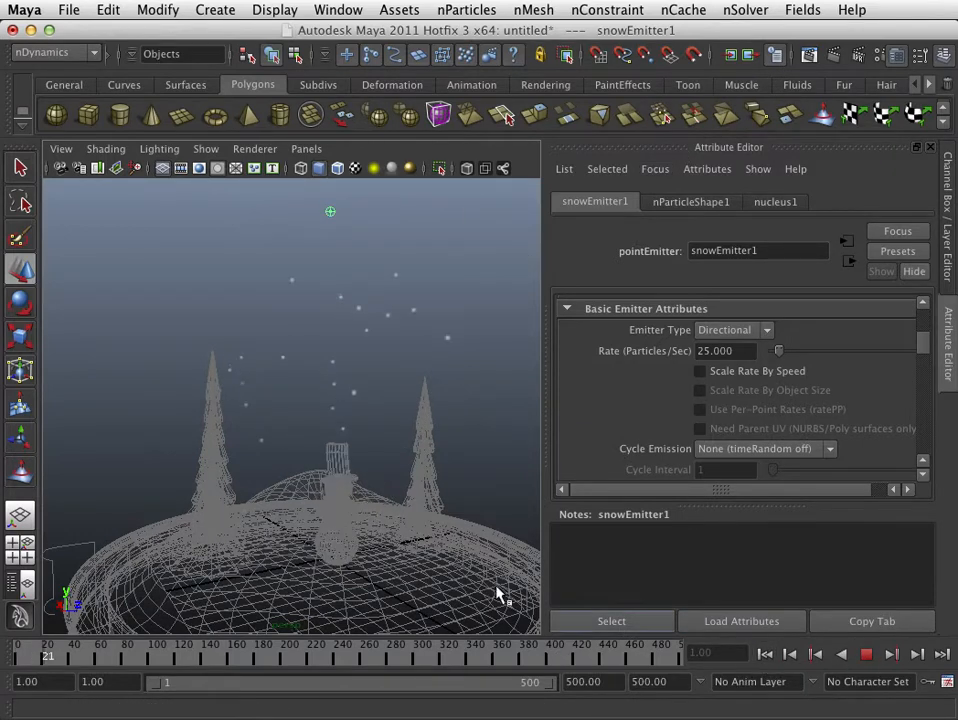
{"action": "left_click_drag", "start_coordinate": [374, 573], "coordinate": [390, 556], "text": "alt"}
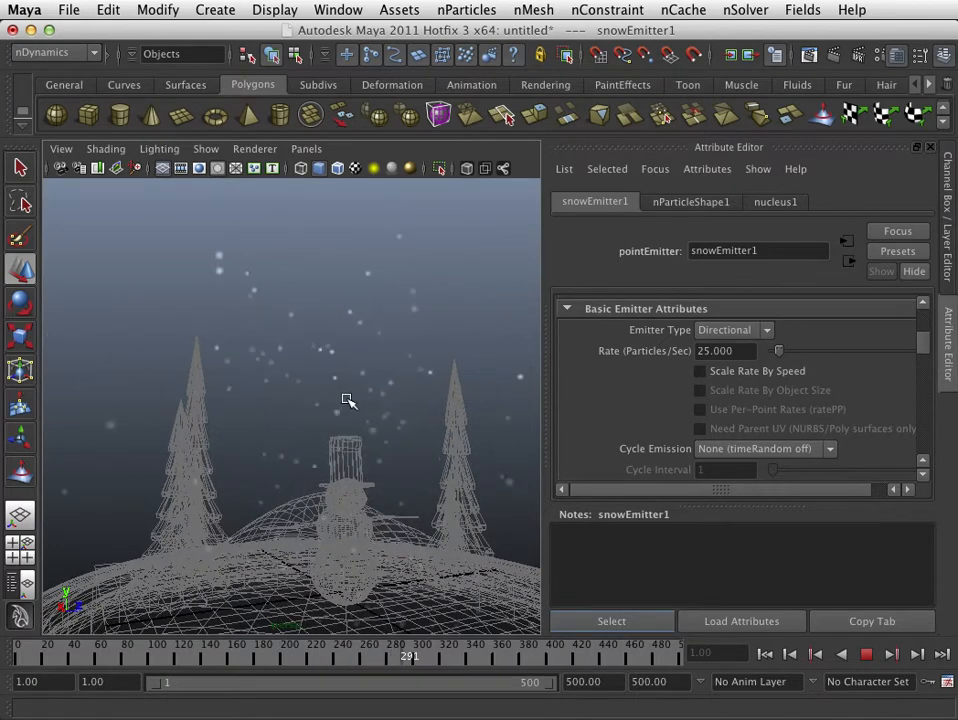
{"action": "right_click_drag", "start_coordinate": [408, 406], "coordinate": [314, 417], "text": "alt"}
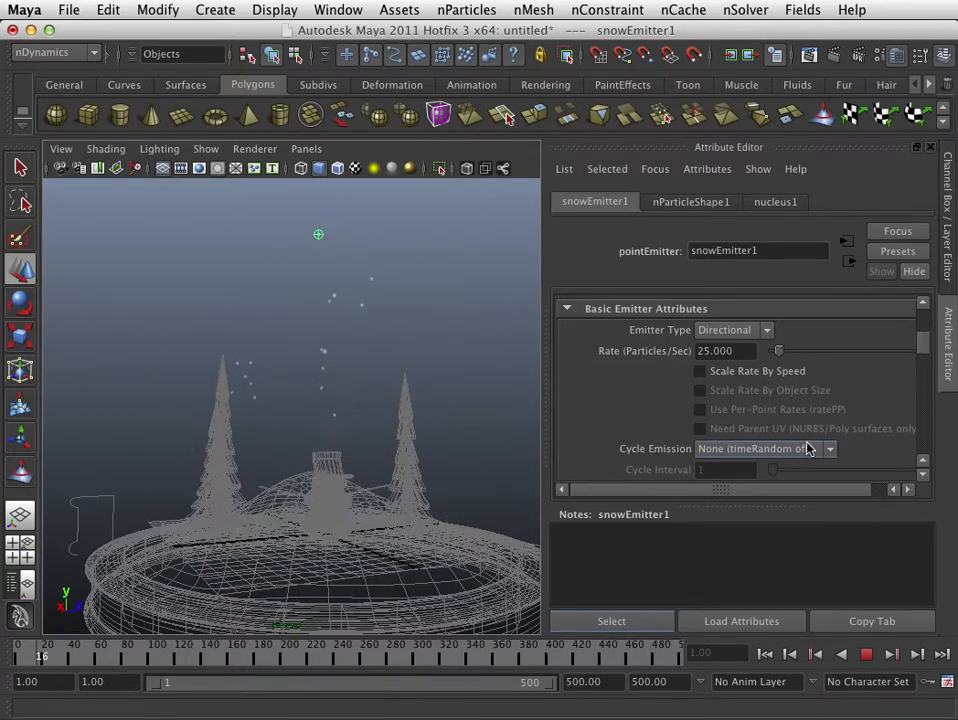
- Stop playback and set the snow emitter's Max Distance to 15 and Min Distance to 3
{"action": "key", "text": "Escape"}
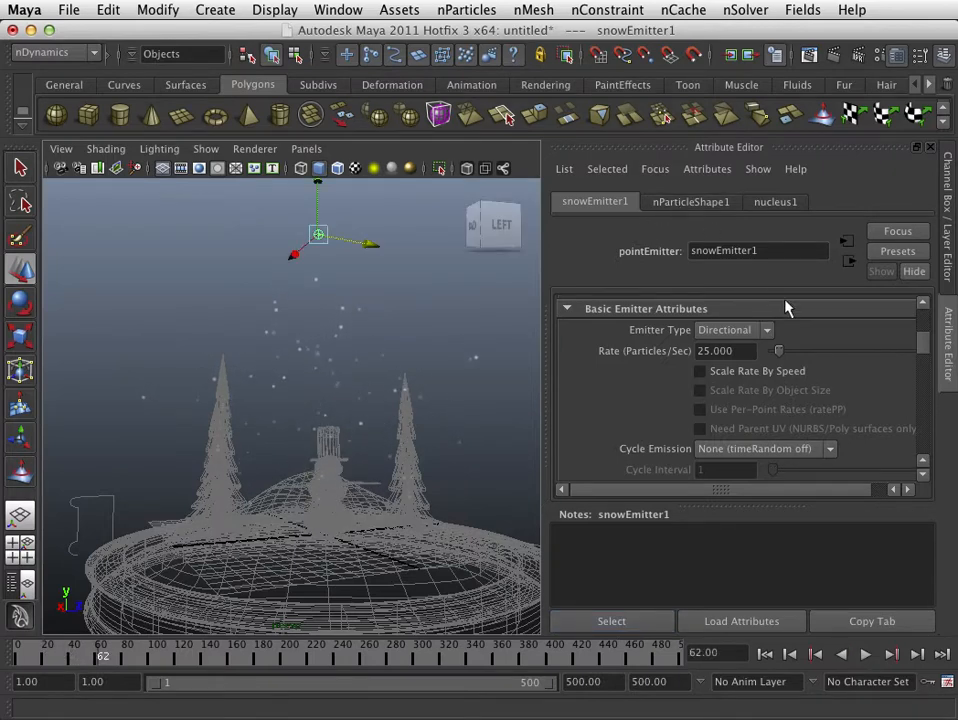
{"action": "left_click_drag", "start_coordinate": [922, 350], "coordinate": [924, 370]}
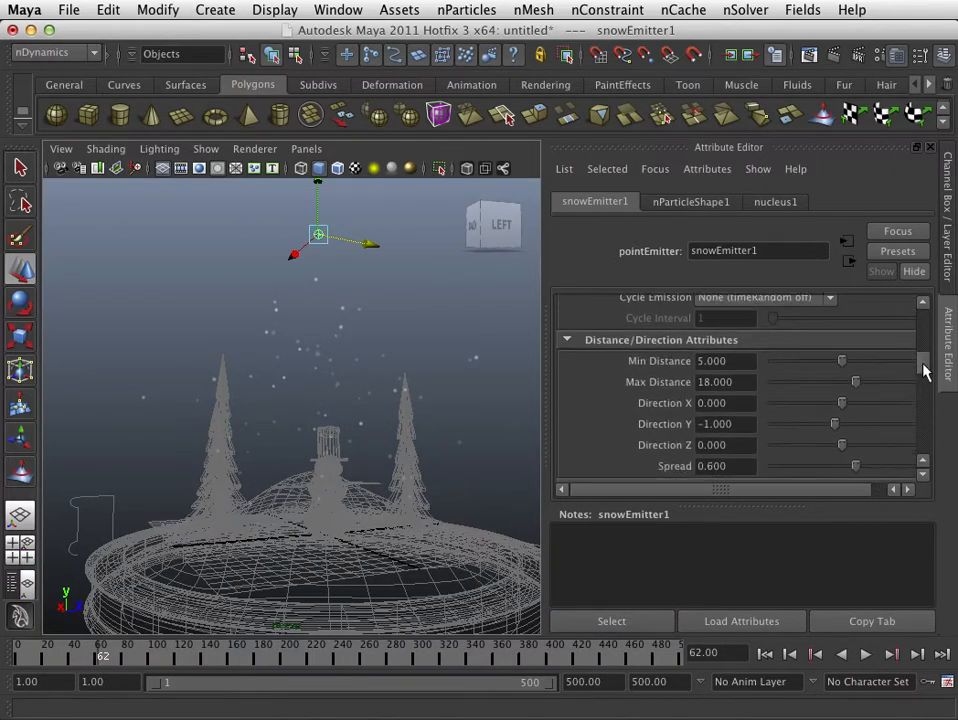
{"action": "double_click", "coordinate": [747, 382]}
{"action": "type", "text": "15"}
{"action": "key", "text": "Tab"}
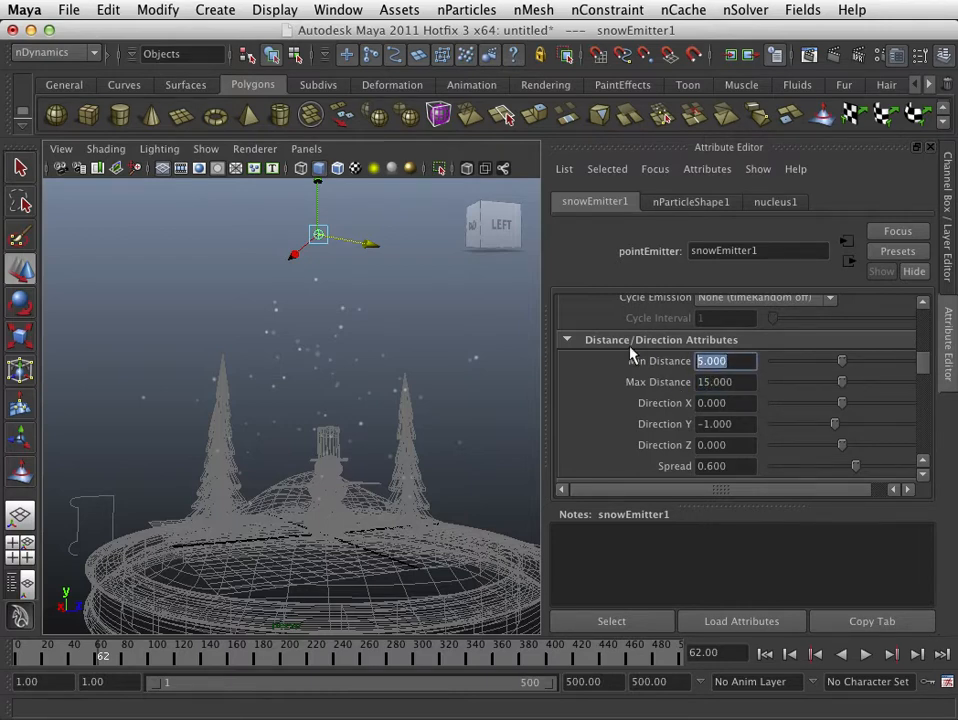
{"action": "type", "text": "3"}
{"action": "scroll", "coordinate": [680, 378], "scroll_direction": "down", "scroll_amount": 2}
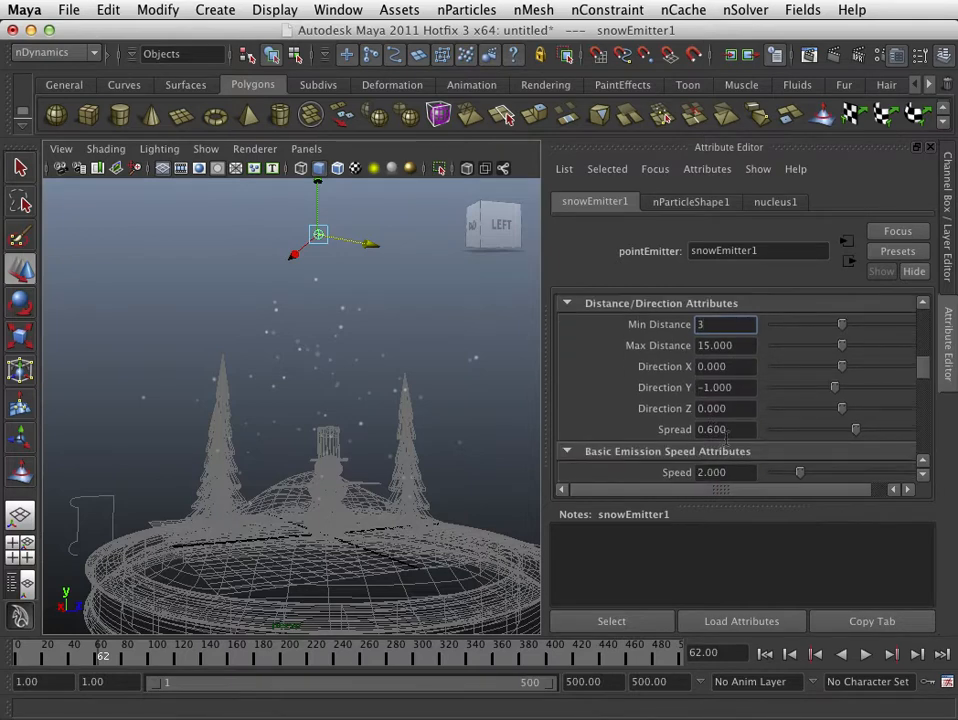
- Set the snow emitter's Speed to 3 in the Basic Emission Speed Attributes
{"action": "scroll", "coordinate": [738, 459], "scroll_direction": "down", "scroll_amount": 1}
{"action": "double_click", "coordinate": [725, 454]}
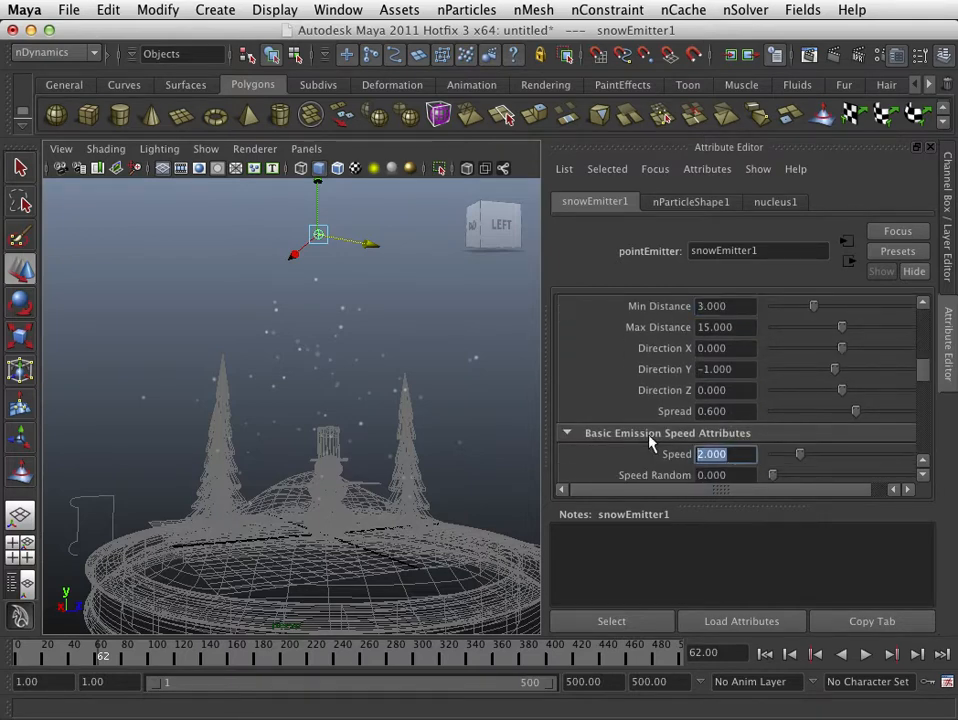
{"action": "type", "text": "3"}
{"action": "key", "text": "Return"}
- Play the simulation from the first frame, inspect the snowfall up close around the snowman, and stop playback
{"action": "left_click", "coordinate": [776, 655]}
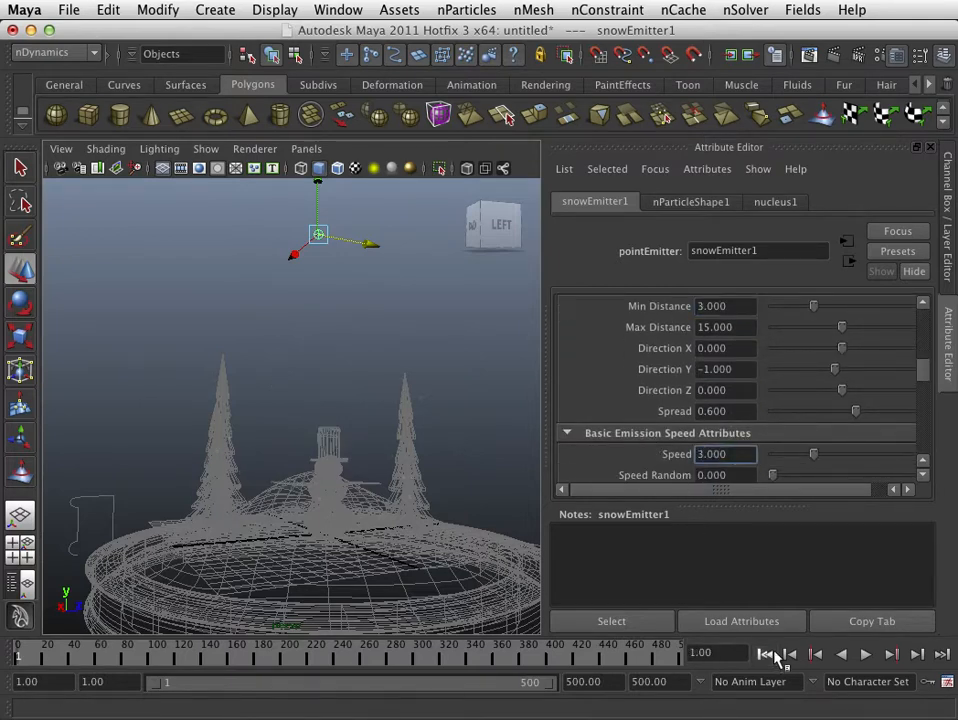
{"action": "left_click", "coordinate": [866, 654]}
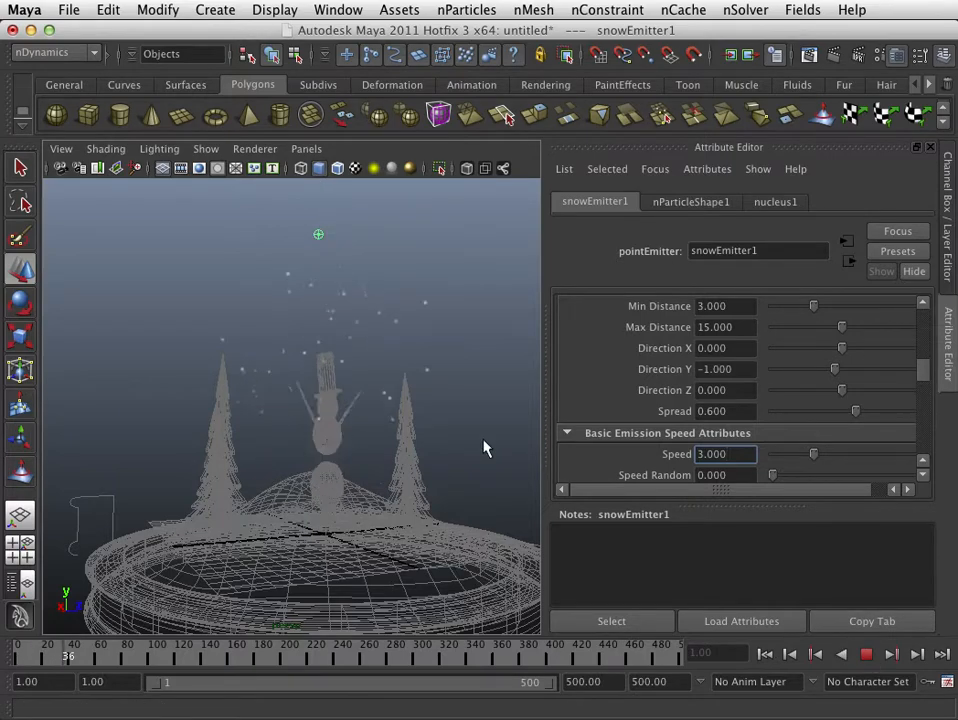
{"action": "right_click_drag", "start_coordinate": [449, 455], "coordinate": [545, 480], "text": "alt"}
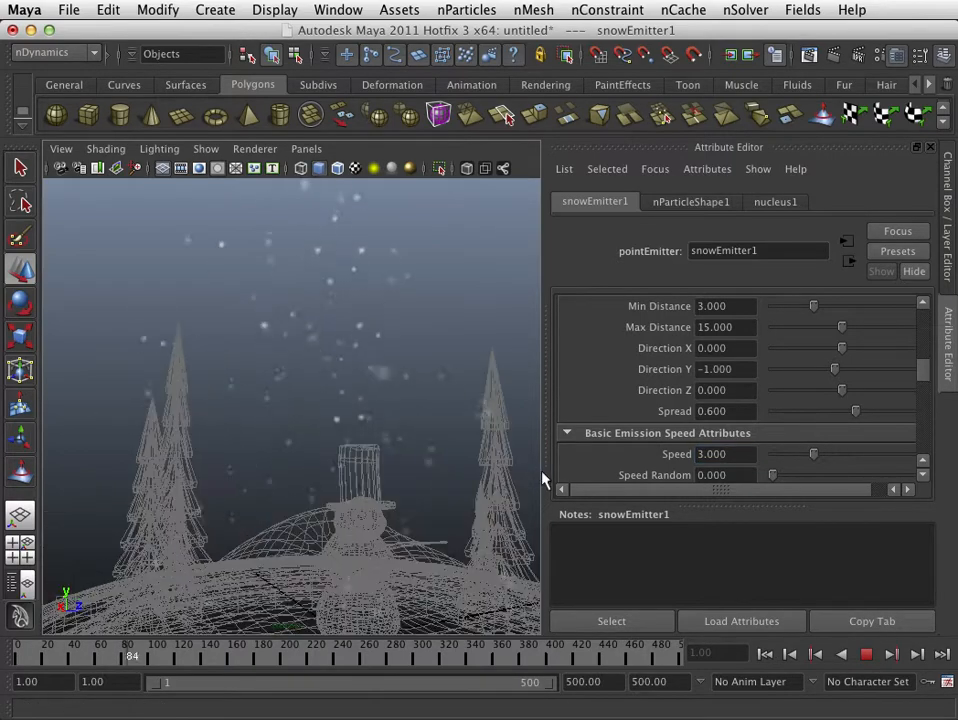
{"action": "left_click_drag", "start_coordinate": [473, 479], "coordinate": [434, 449], "text": "alt"}
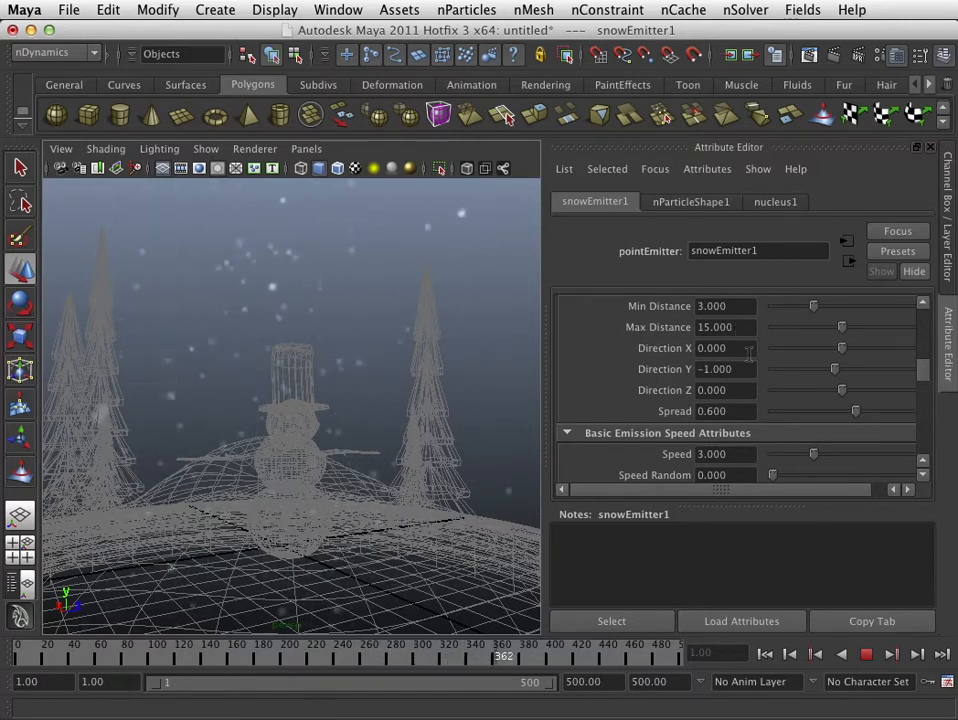
{"action": "key", "text": "Escape"}
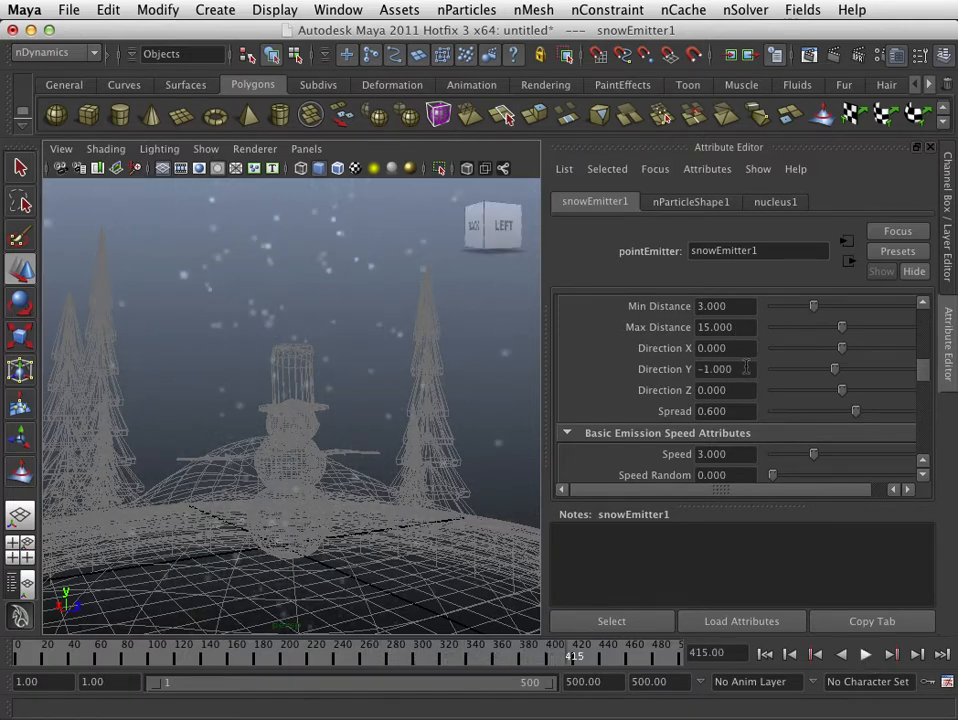
- Set the snow emitter's Max Distance to 25
{"action": "left_click_drag", "start_coordinate": [744, 307], "coordinate": [650, 299]}
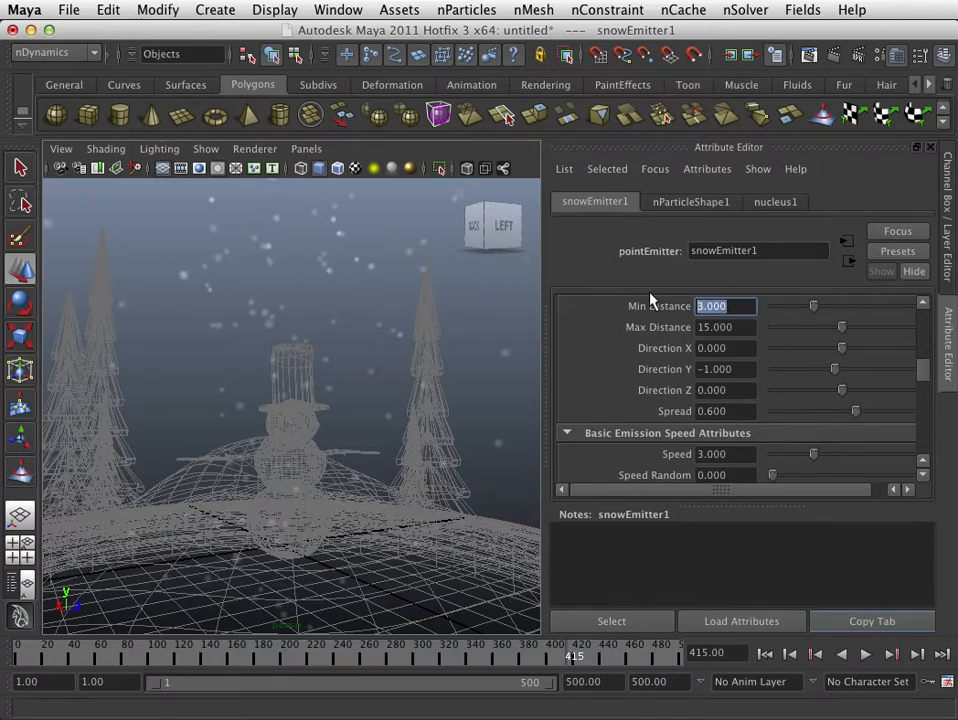
{"action": "left_click_drag", "start_coordinate": [752, 328], "coordinate": [676, 327]}
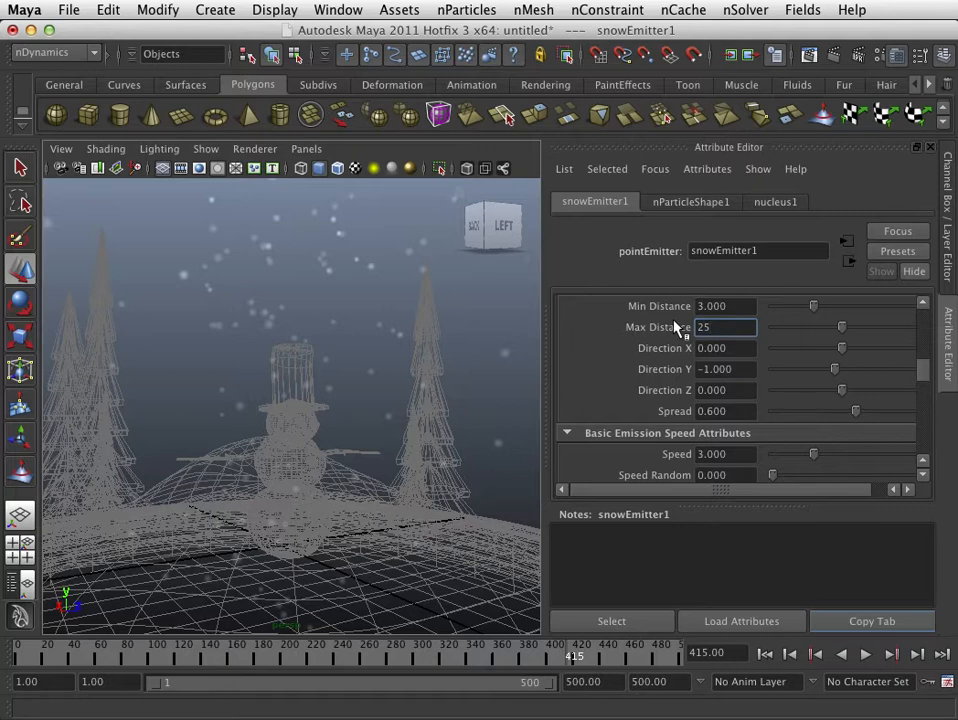
{"action": "key", "text": "Return"}
- Replay the simulation from the first frame, inspect how the snow spreads over the whole globe base, and stop playback
{"action": "left_click", "coordinate": [766, 654]}
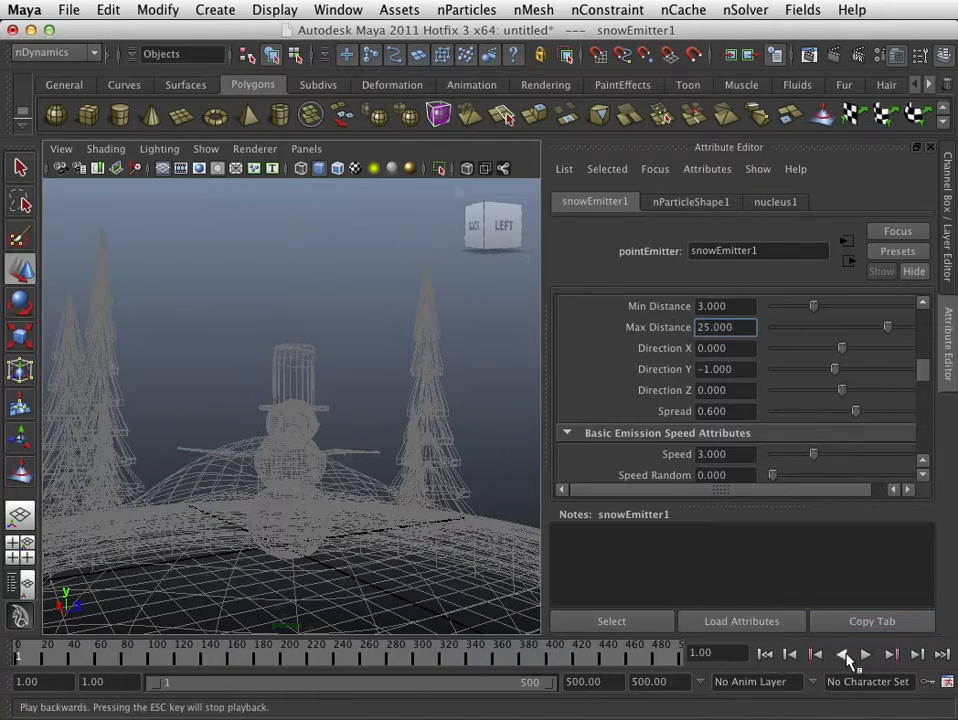
{"action": "left_click", "coordinate": [866, 654]}
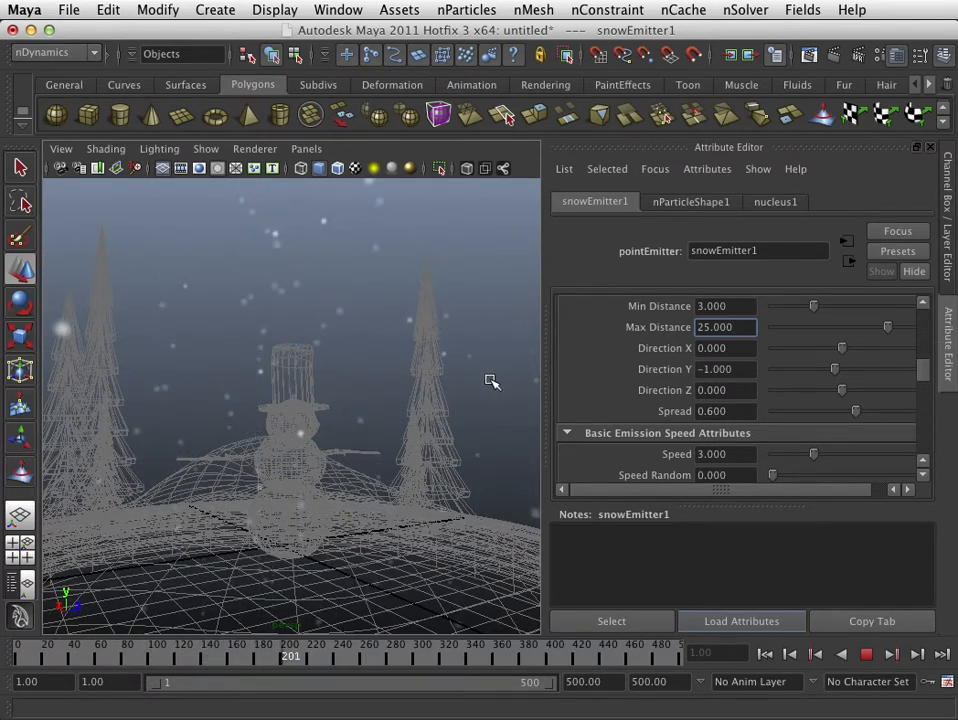
{"action": "left_click_drag", "start_coordinate": [490, 380], "coordinate": [346, 442], "text": "alt"}
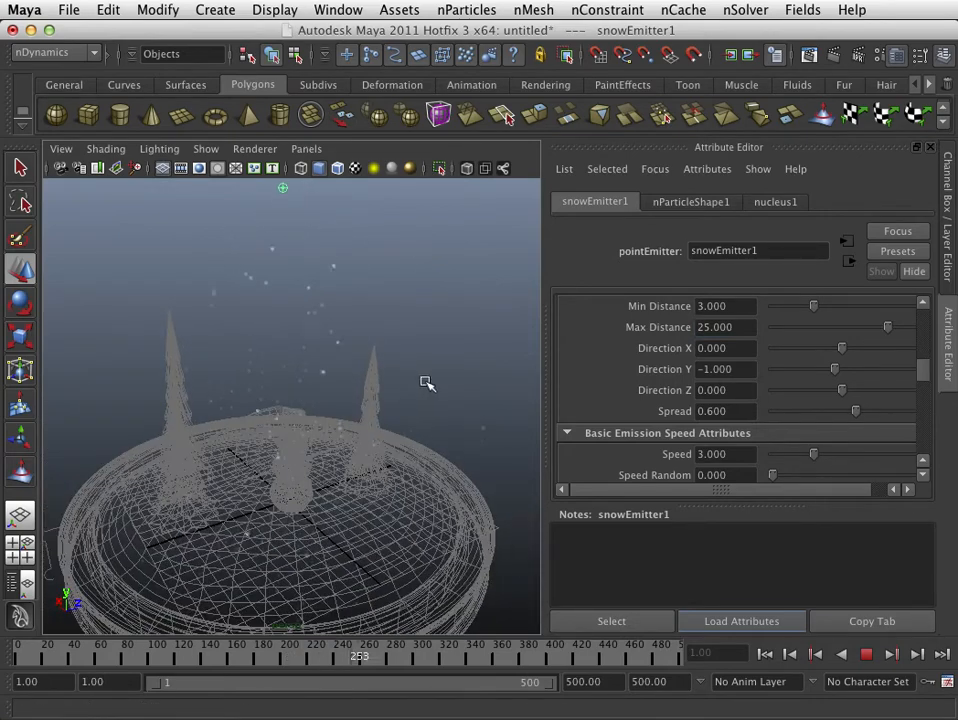
{"action": "right_click_drag", "start_coordinate": [417, 351], "coordinate": [308, 363], "text": "alt"}
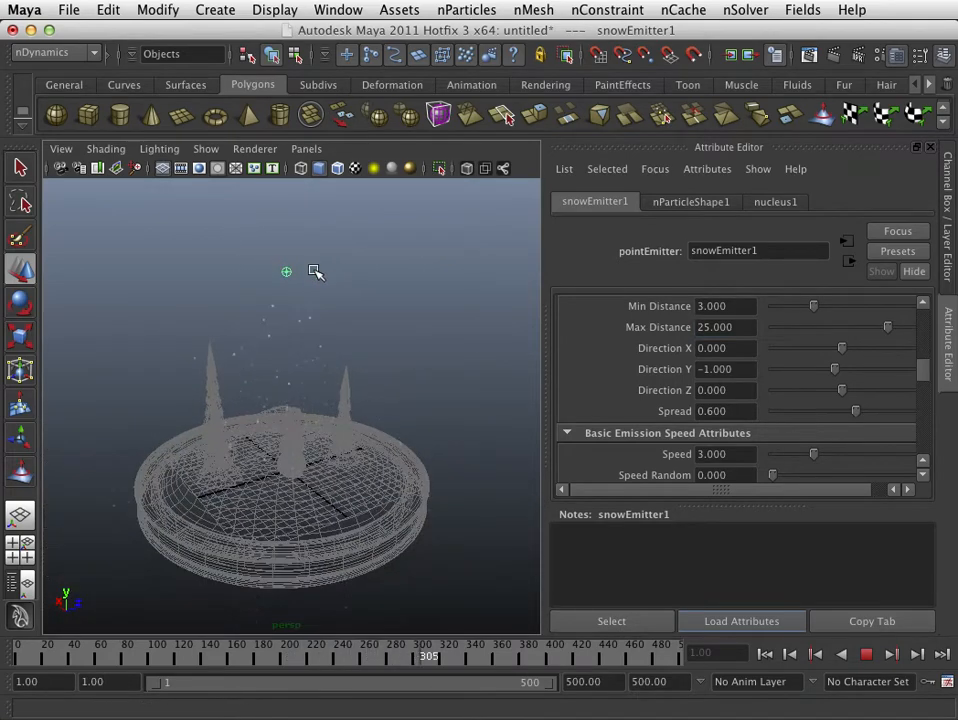
{"action": "key", "text": "Escape"}
- Raise the snow emitter vertically above the scene to about Y 27.573
{"action": "left_click_drag", "start_coordinate": [296, 221], "coordinate": [290, 180]}
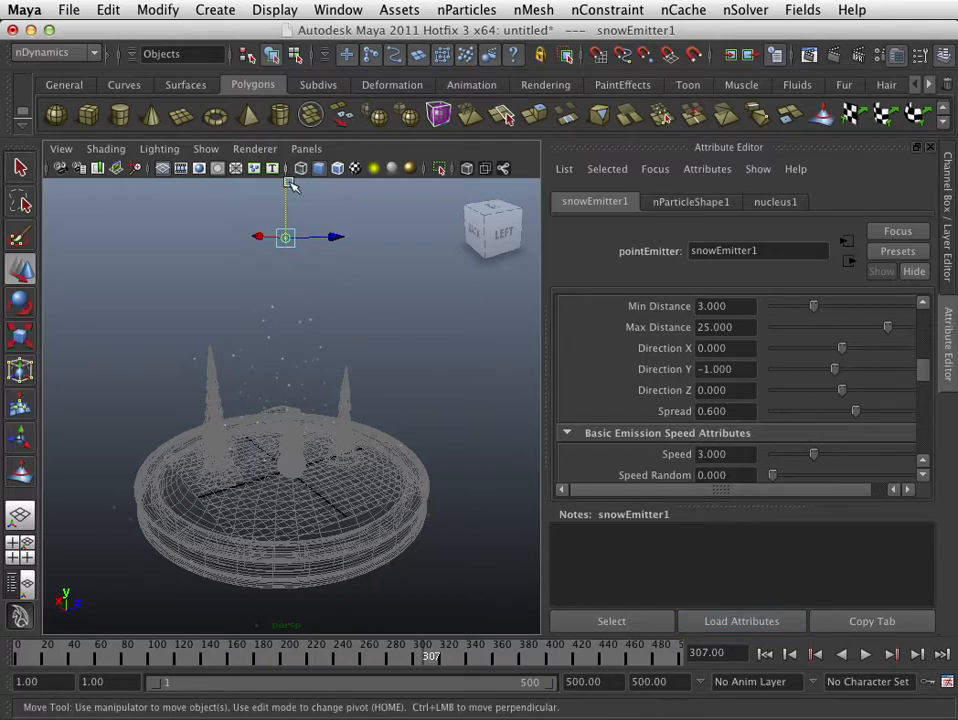
{"action": "left_click_drag", "start_coordinate": [450, 420], "coordinate": [370, 428], "text": "alt"}
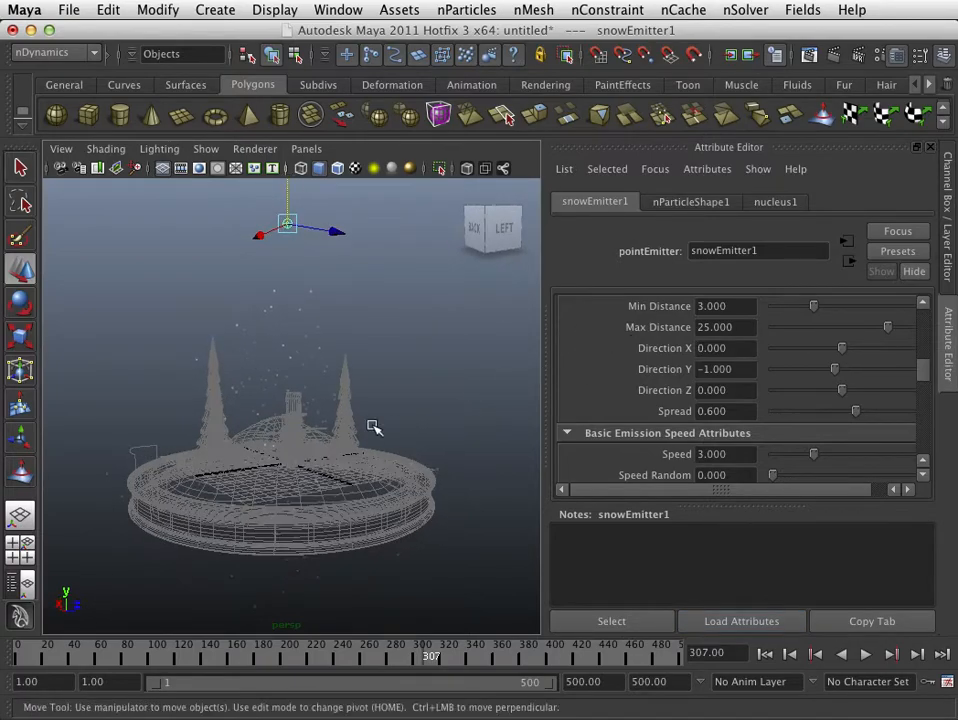
{"action": "right_click_drag", "start_coordinate": [370, 428], "coordinate": [530, 442], "text": "alt"}
{"action": "left_click_drag", "start_coordinate": [530, 445], "coordinate": [462, 432], "text": "alt"}
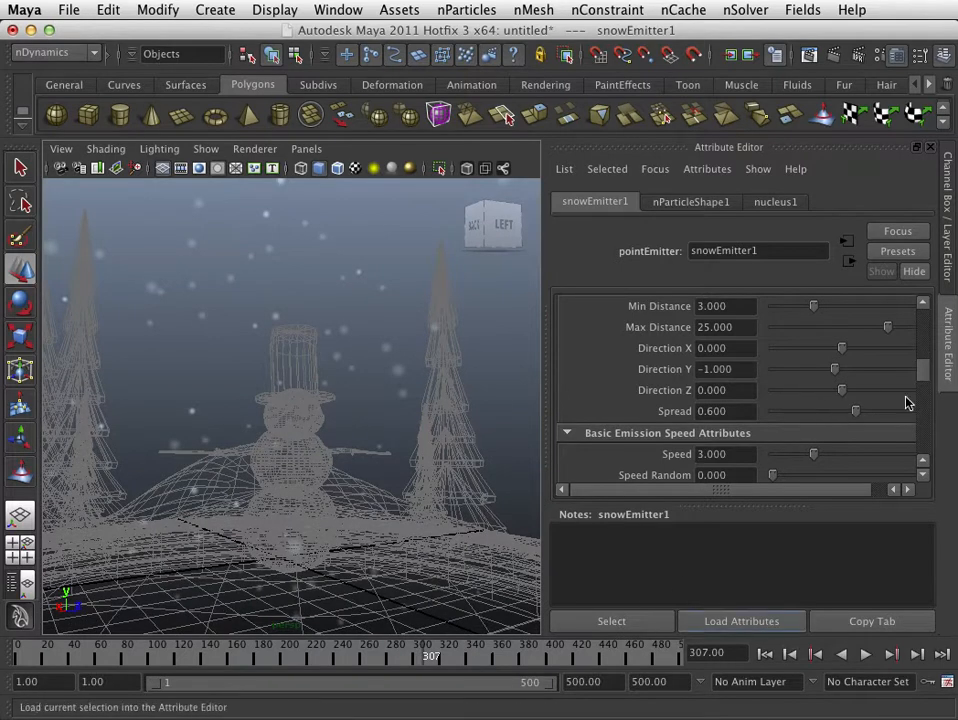
- Set the snow emitter's Rate (Particles/Sec) to 75
{"action": "left_click_drag", "start_coordinate": [923, 370], "coordinate": [918, 309]}
{"action": "scroll", "coordinate": [859, 348], "scroll_direction": "down", "scroll_amount": 4}
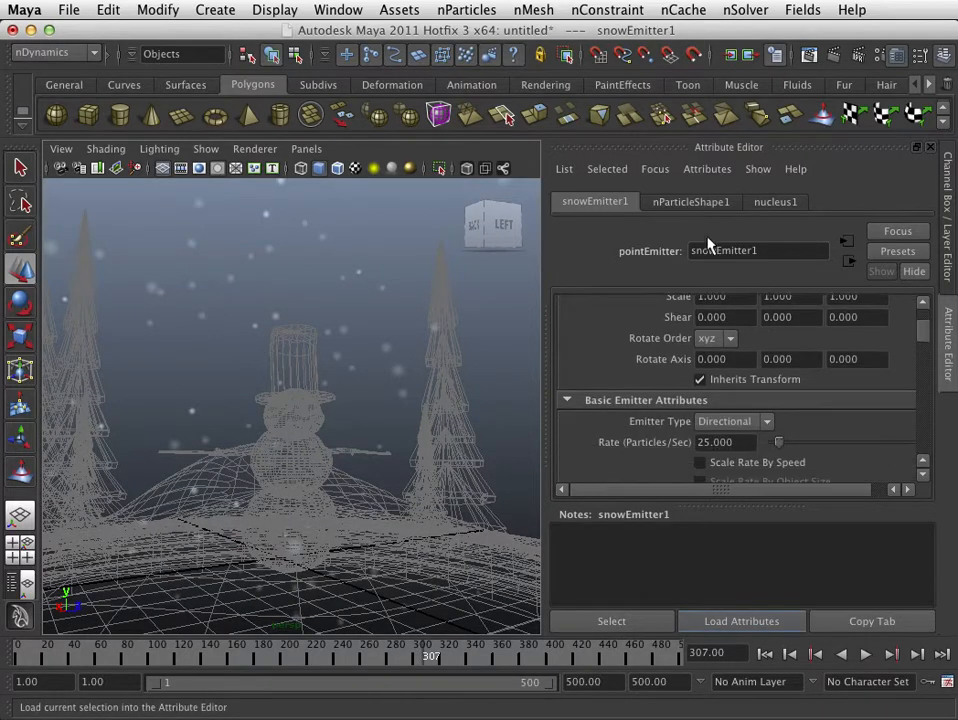
{"action": "scroll", "coordinate": [724, 452], "scroll_direction": "down", "scroll_amount": 3}
{"action": "left_click_drag", "start_coordinate": [738, 387], "coordinate": [619, 373]}
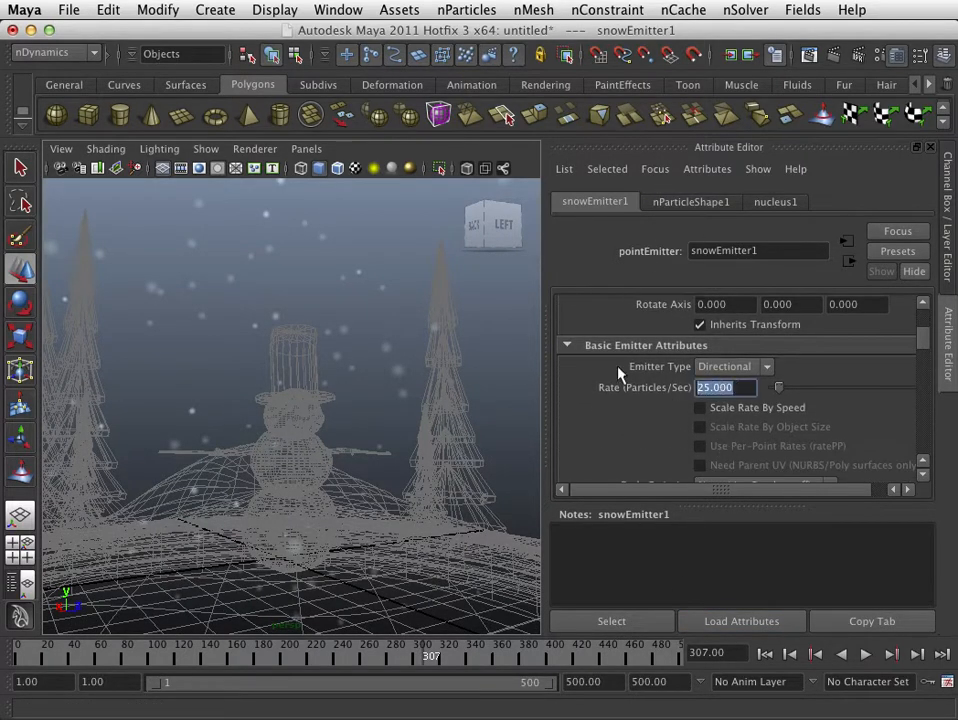
{"action": "type", "text": "75"}
{"action": "key", "text": "Return"}
- Replay the snowfall, inspect it from above, and shift the snow emitter along Z to about 1.517
{"action": "left_click", "coordinate": [762, 655]}
{"action": "left_click", "coordinate": [866, 654]}
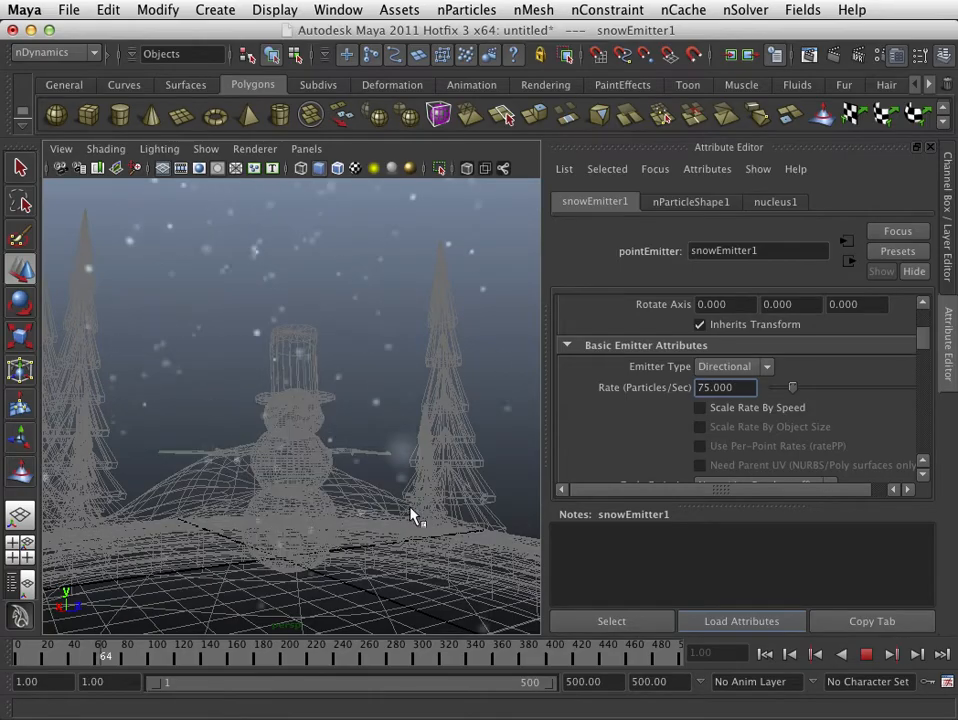
{"action": "left_click_drag", "start_coordinate": [413, 515], "coordinate": [368, 568], "text": "alt"}
{"action": "scroll", "coordinate": [336, 548], "scroll_direction": "down", "scroll_amount": 5}
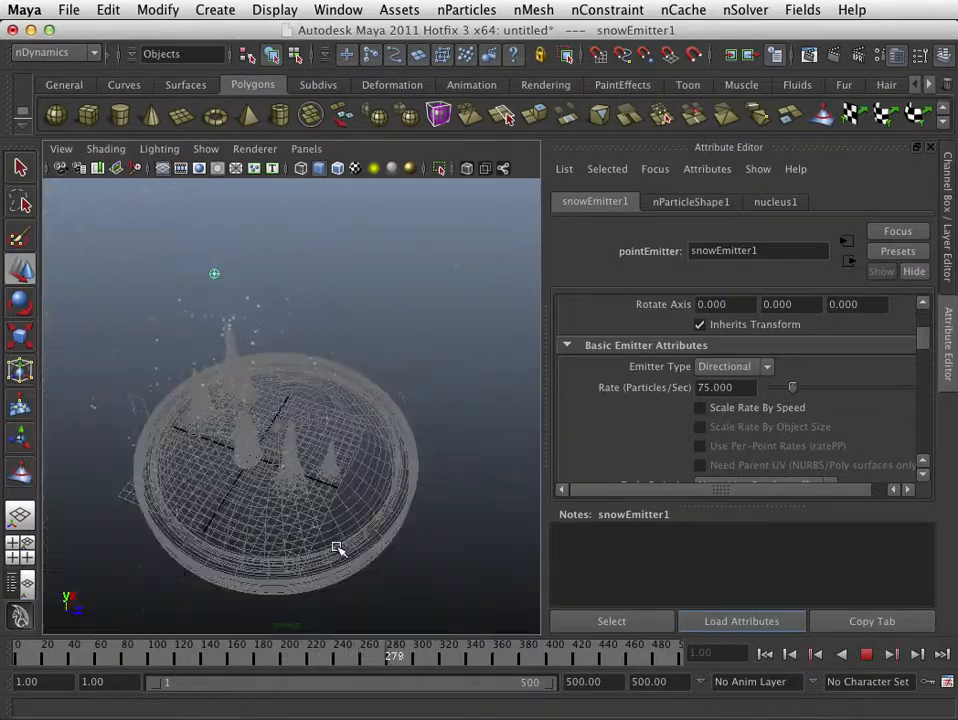
{"action": "scroll", "coordinate": [336, 548], "scroll_direction": "up", "scroll_amount": 5}
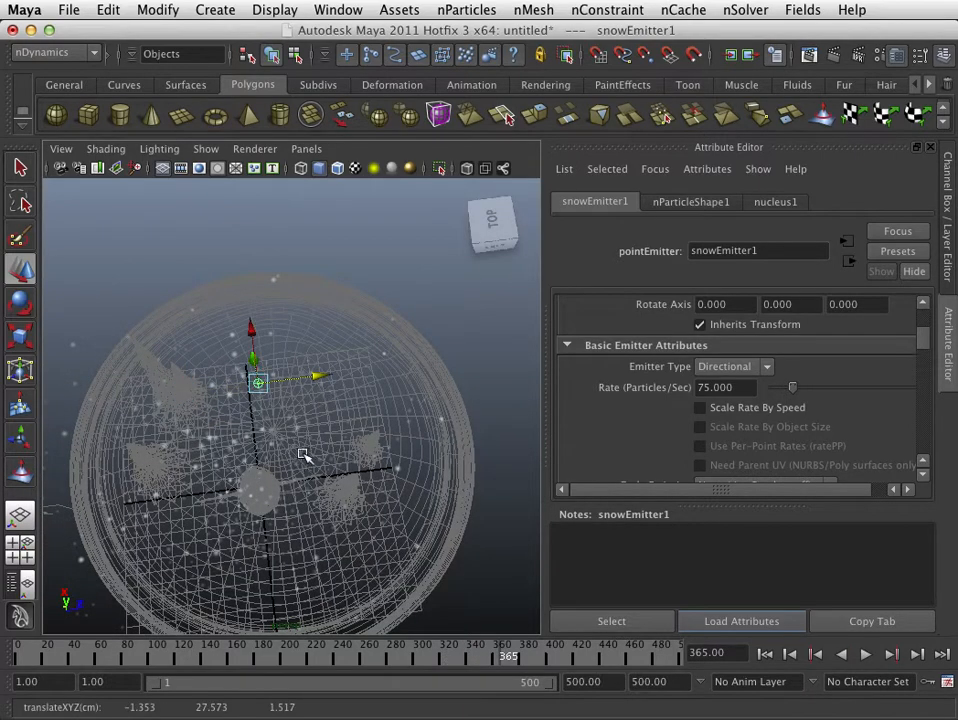
{"action": "left_click_drag", "start_coordinate": [305, 455], "coordinate": [376, 387], "text": "alt"}
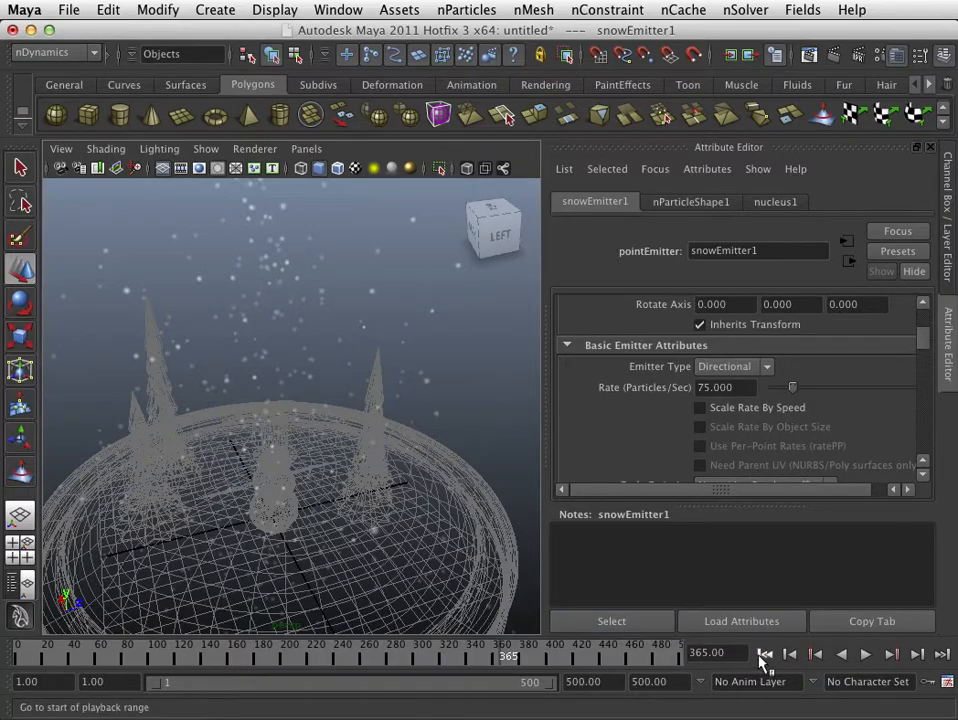
- Play the simulation again, inspect the denser snowfall around the snowman and trees from close viewpoints, and stop playback
{"action": "left_click", "coordinate": [862, 655]}
{"action": "left_click_drag", "start_coordinate": [373, 475], "coordinate": [353, 447], "text": "alt"}
{"action": "right_click_drag", "start_coordinate": [353, 447], "coordinate": [433, 466], "text": "alt"}
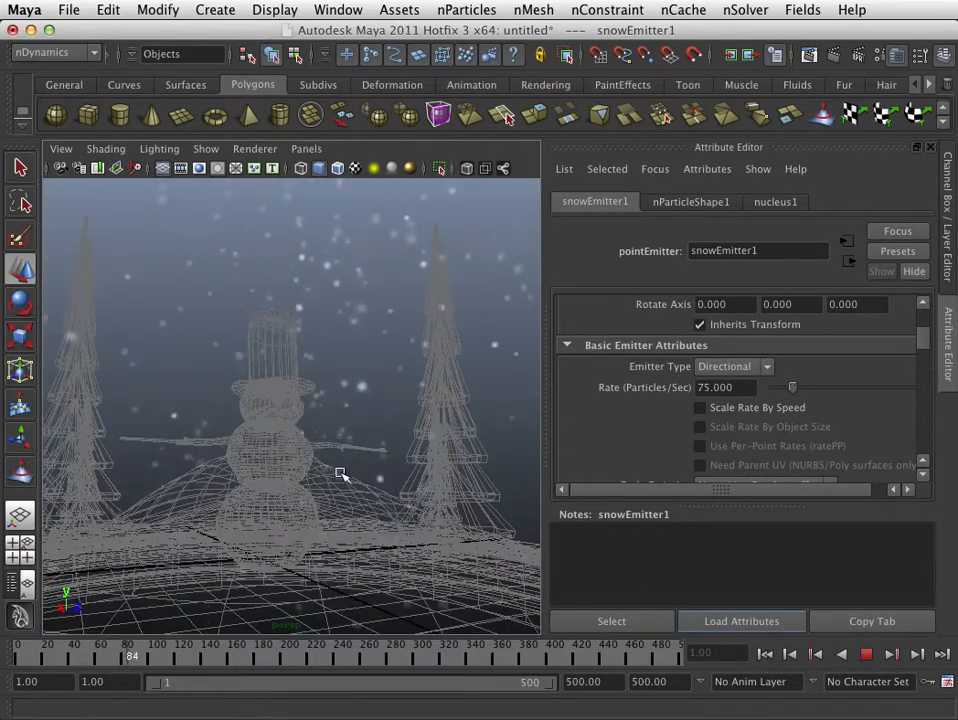
{"action": "mouse_move", "coordinate": [340, 474]}
{"action": "left_mouse_down", "text": "alt"}
{"action": "mouse_move", "coordinate": [396, 481]}
{"action": "mouse_move", "coordinate": [345, 484]}
{"action": "left_mouse_up", "text": "alt"}
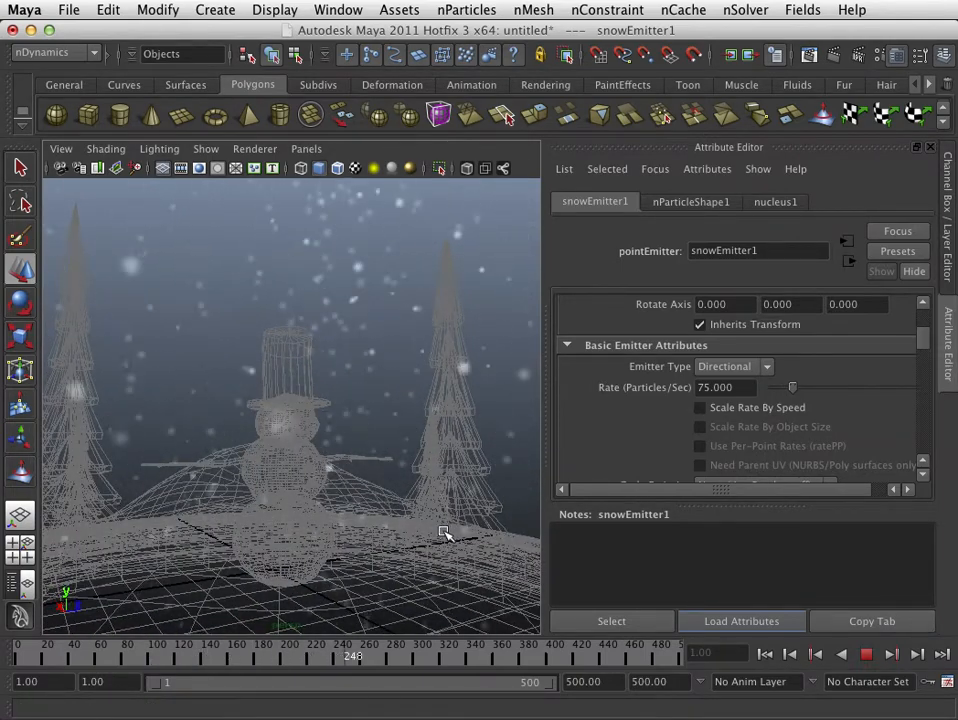
{"action": "left_click_drag", "start_coordinate": [366, 553], "coordinate": [385, 528], "text": "alt"}
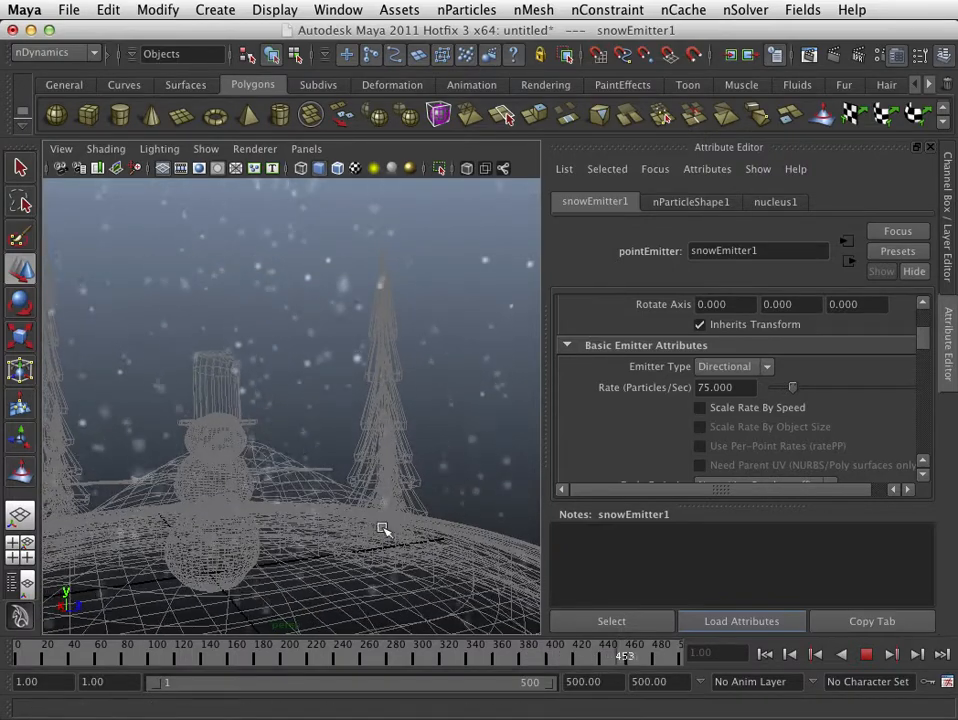
{"action": "mouse_move", "coordinate": [385, 528]}
{"action": "right_mouse_down", "text": "alt"}
{"action": "mouse_move", "coordinate": [316, 527]}
{"action": "mouse_move", "coordinate": [368, 522]}
{"action": "right_mouse_up", "text": "alt"}
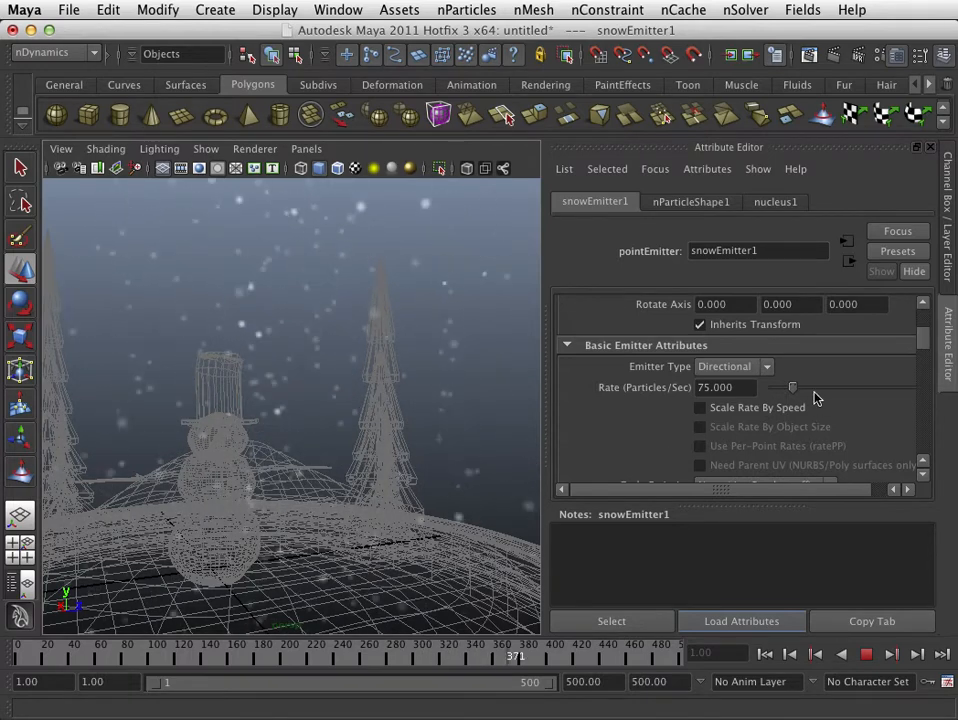
{"action": "left_click", "coordinate": [866, 655]}
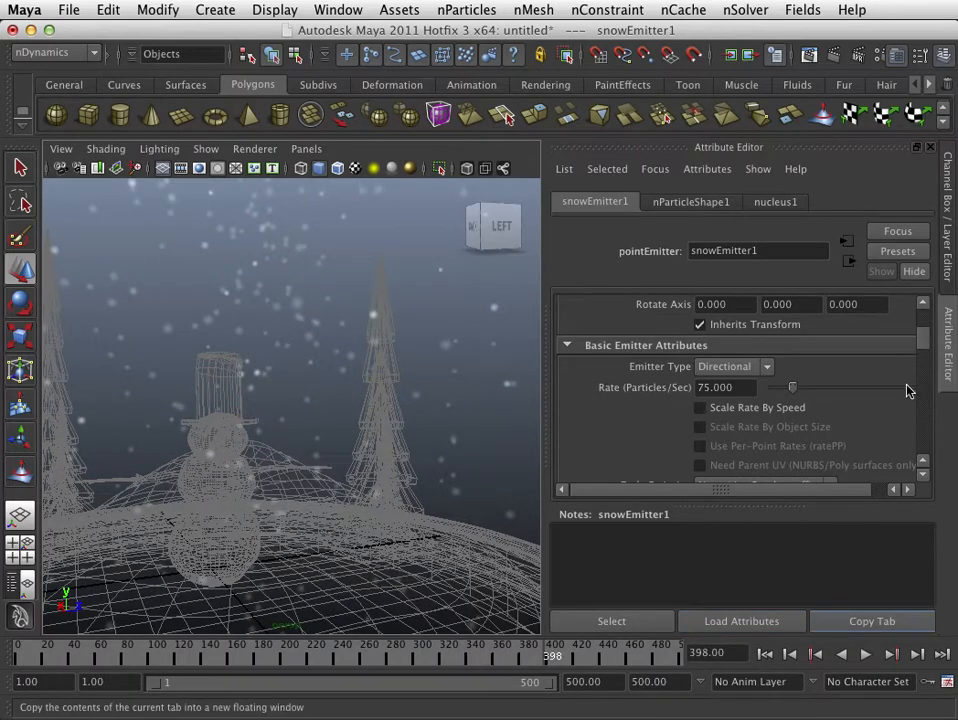
- Reshape nParticleShape1's Opacity Scale ramp to fall from 1.000 at position 0.017 to 0.000 at position 1.000
{"action": "left_click_drag", "start_coordinate": [922, 341], "coordinate": [926, 441]}
{"action": "left_click", "coordinate": [690, 203]}
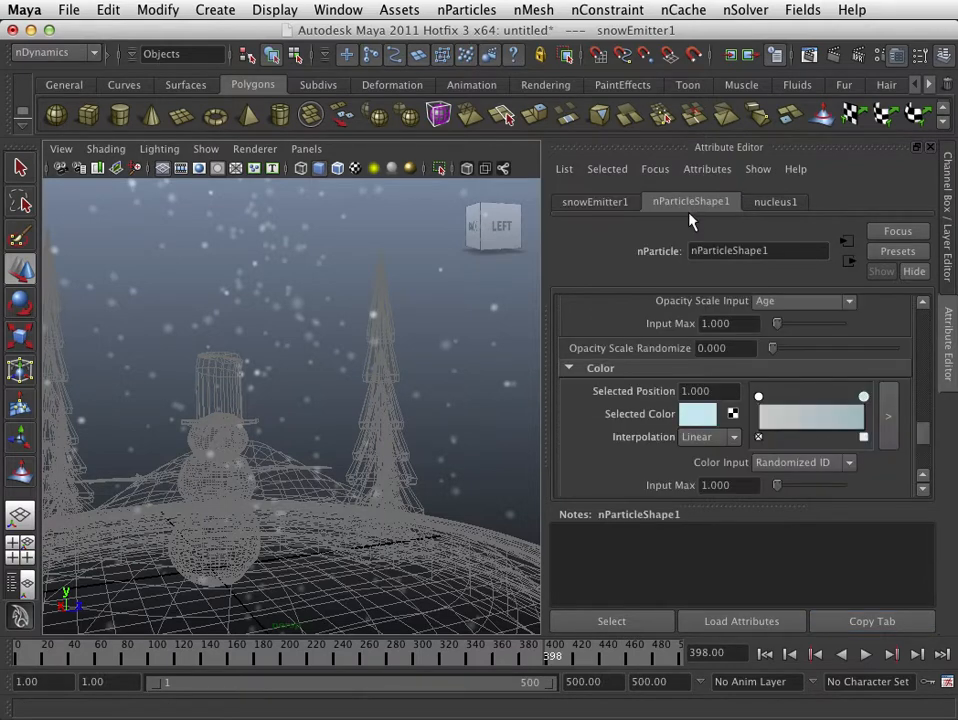
{"action": "scroll", "coordinate": [800, 462], "scroll_direction": "down", "scroll_amount": 2}
{"action": "scroll", "coordinate": [795, 461], "scroll_direction": "up", "scroll_amount": 4}
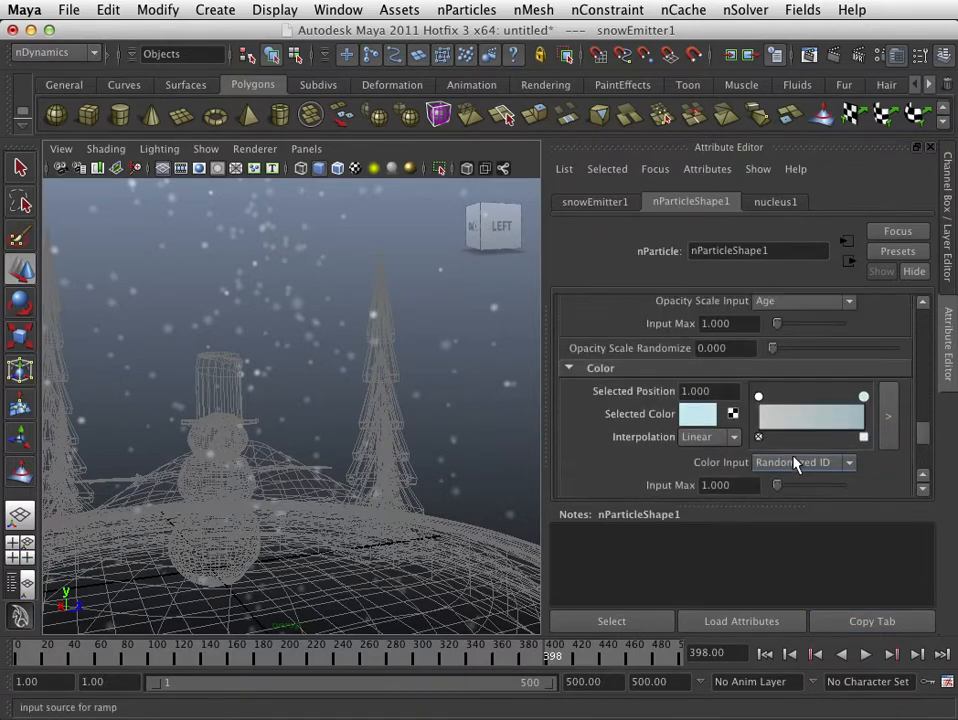
{"action": "scroll", "coordinate": [795, 462], "scroll_direction": "up", "scroll_amount": 2}
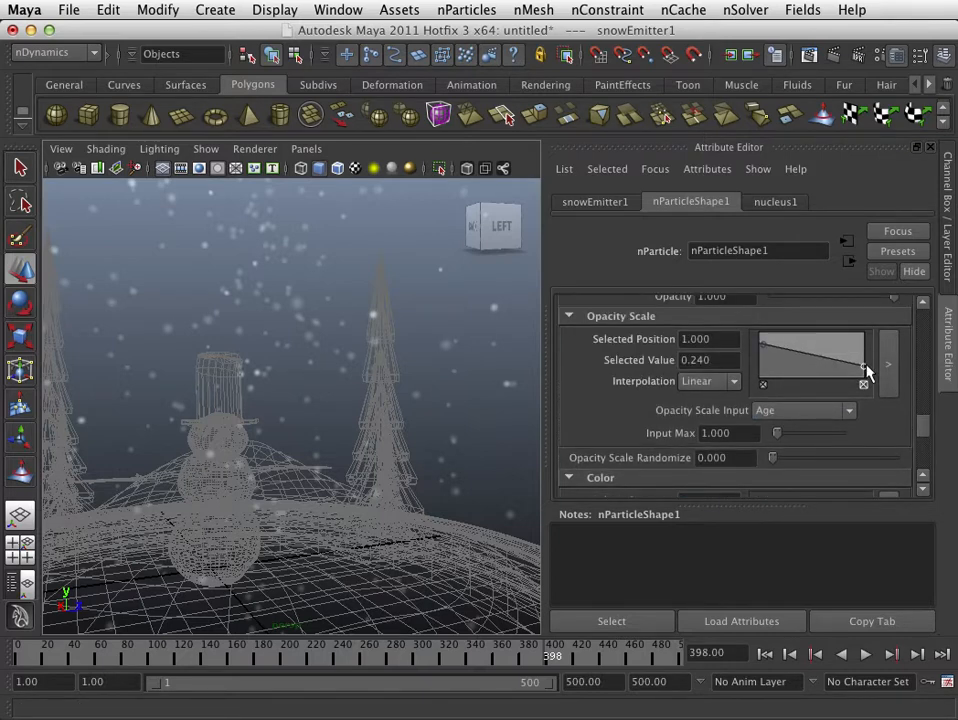
{"action": "left_click_drag", "start_coordinate": [865, 367], "coordinate": [865, 385]}
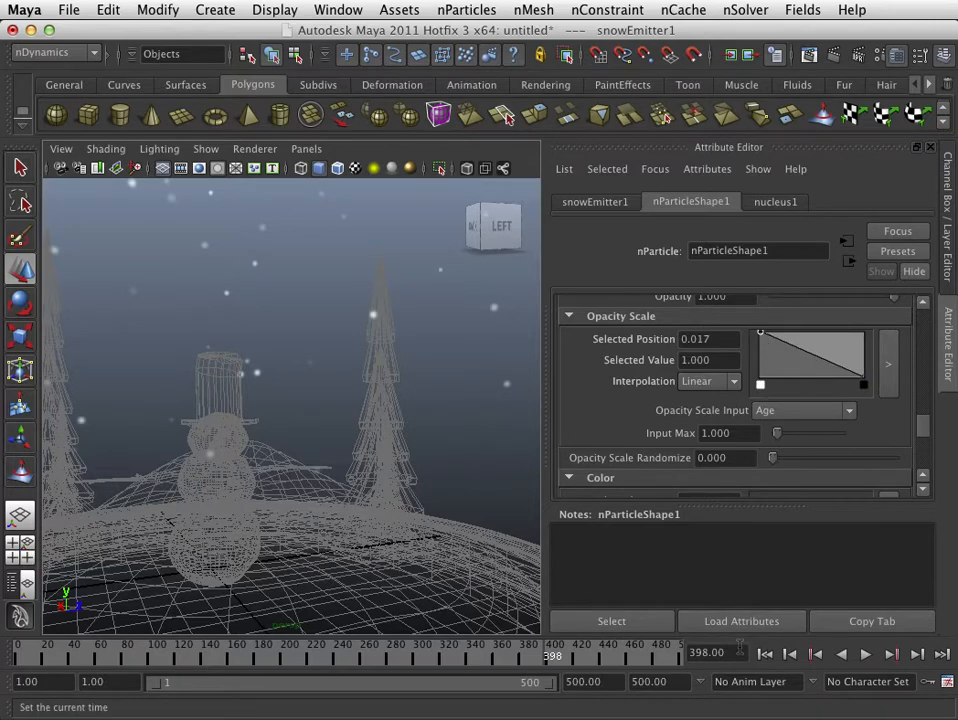
- Play the simulation and raise the Opacity Scale ramp's end point to a value of 0.100
{"action": "left_click", "coordinate": [865, 654]}
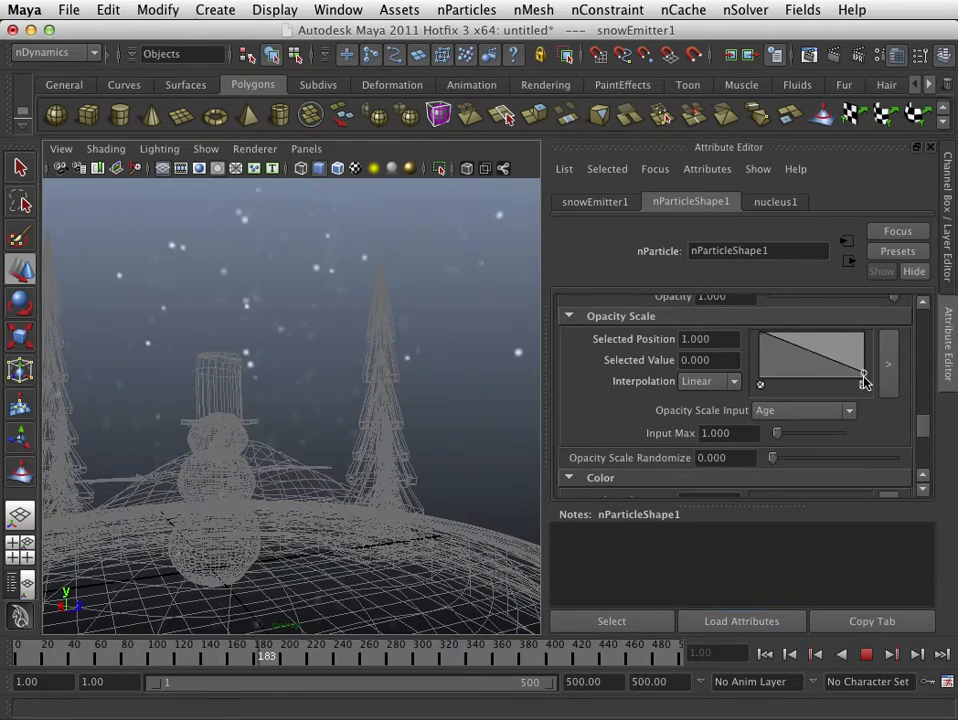
{"action": "mouse_move", "coordinate": [865, 382]}
{"action": "left_mouse_down"}
{"action": "mouse_move", "coordinate": [872, 314]}
{"action": "mouse_move", "coordinate": [866, 385]}
{"action": "mouse_move", "coordinate": [870, 337]}
{"action": "mouse_move", "coordinate": [866, 385]}
{"action": "mouse_move", "coordinate": [870, 359]}
{"action": "mouse_move", "coordinate": [868, 368]}
{"action": "left_mouse_up"}
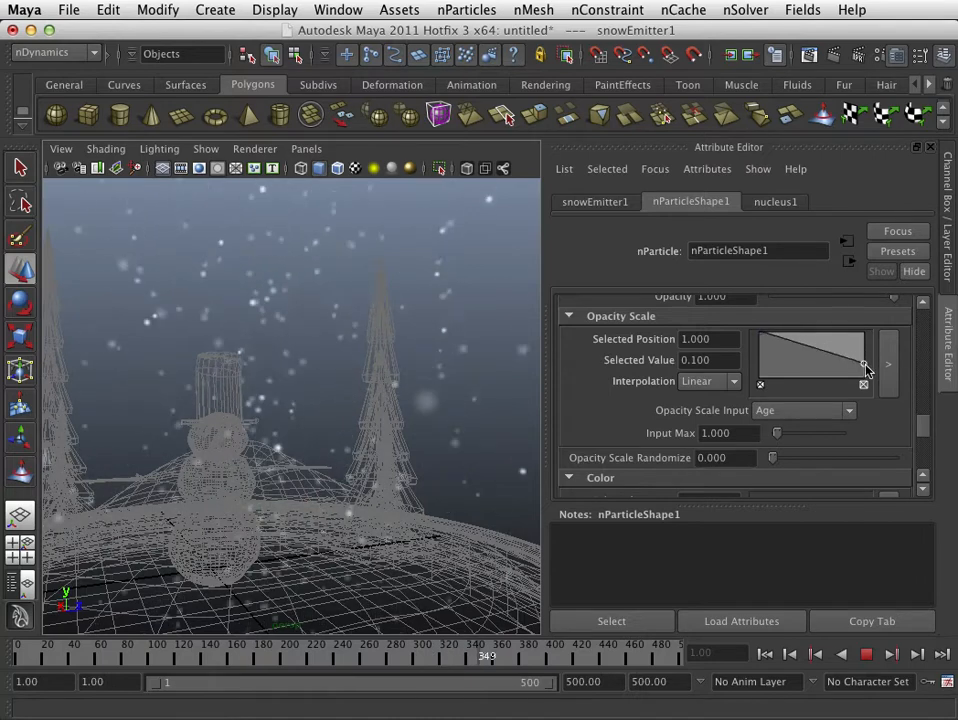
- Keep the Opacity Scale Input at Age and raise the opacity ramp's end point to a value of 0.320
{"action": "left_click", "coordinate": [775, 412]}
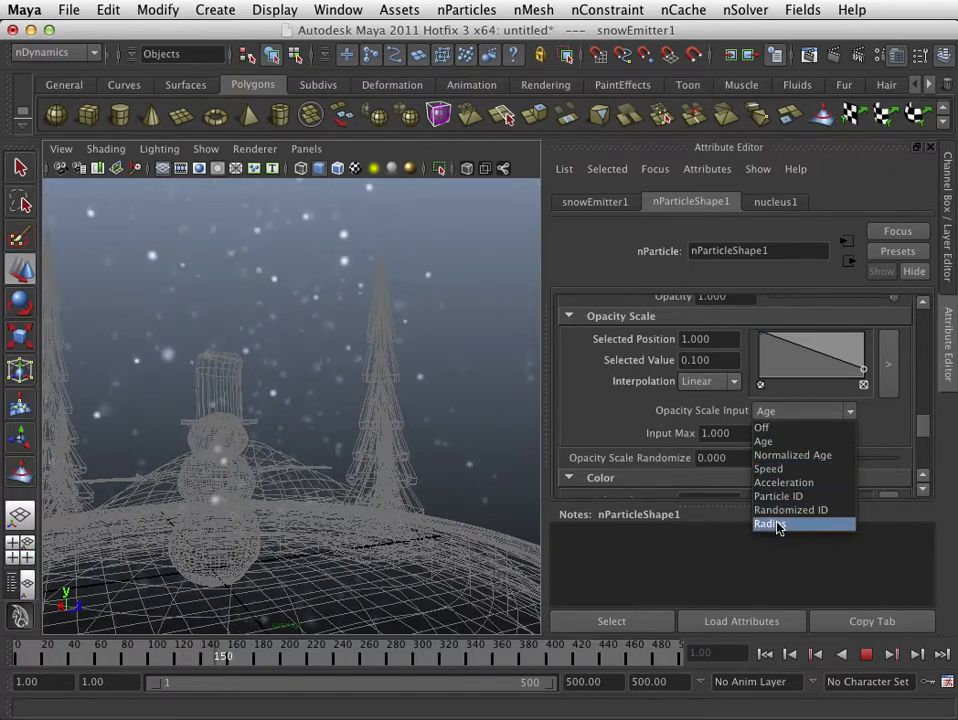
{"action": "left_click", "coordinate": [768, 441]}
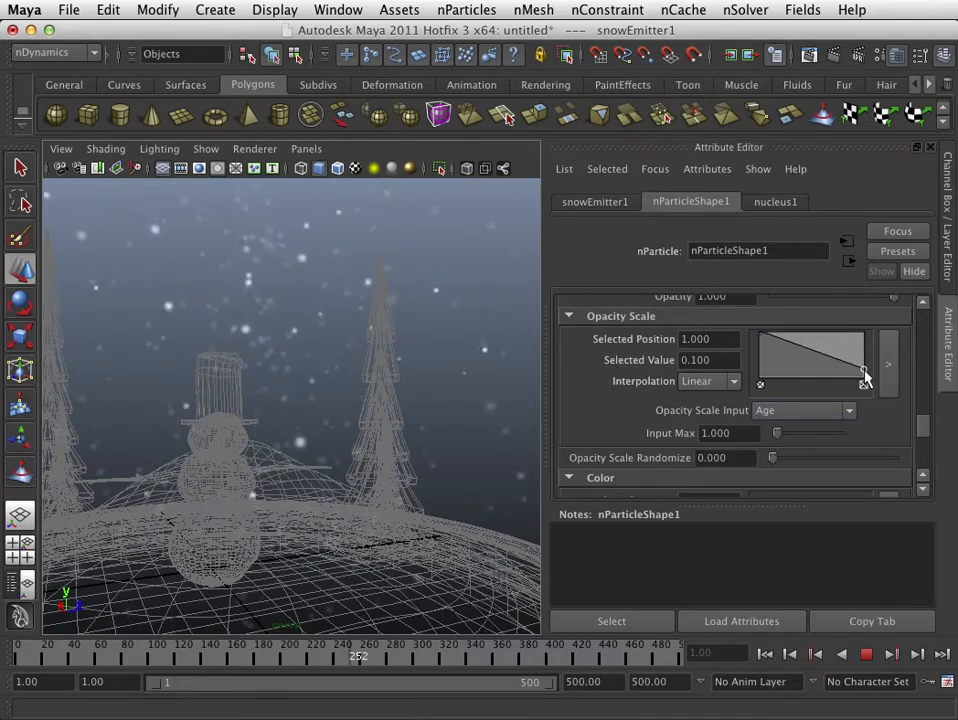
{"action": "left_click_drag", "start_coordinate": [864, 372], "coordinate": [864, 366]}
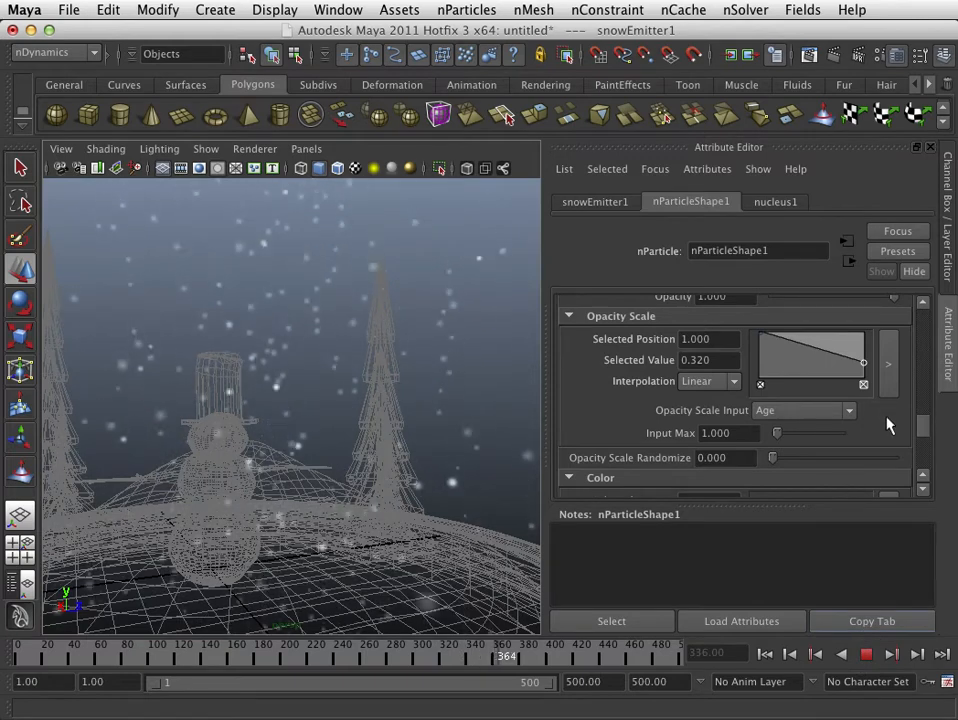
- Review nParticleShape1's lifespan and particle size settings, and play the snowfall to examine the flakes around the snowman from other angles
{"action": "scroll", "coordinate": [887, 425], "scroll_direction": "up", "scroll_amount": 4}
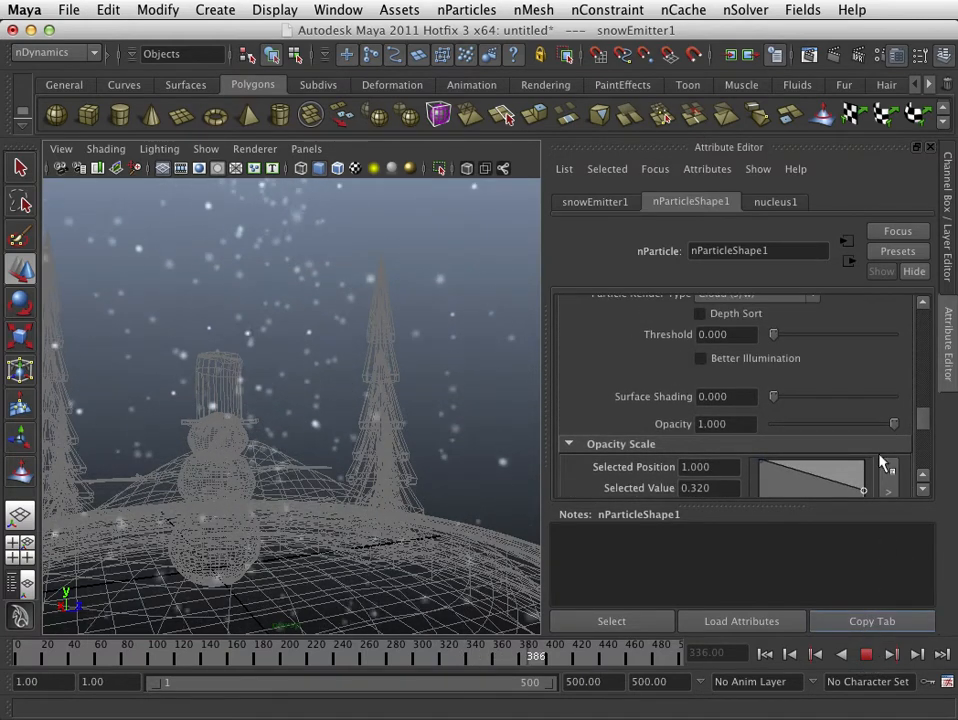
{"action": "scroll", "coordinate": [922, 430], "scroll_direction": "up", "scroll_amount": 3}
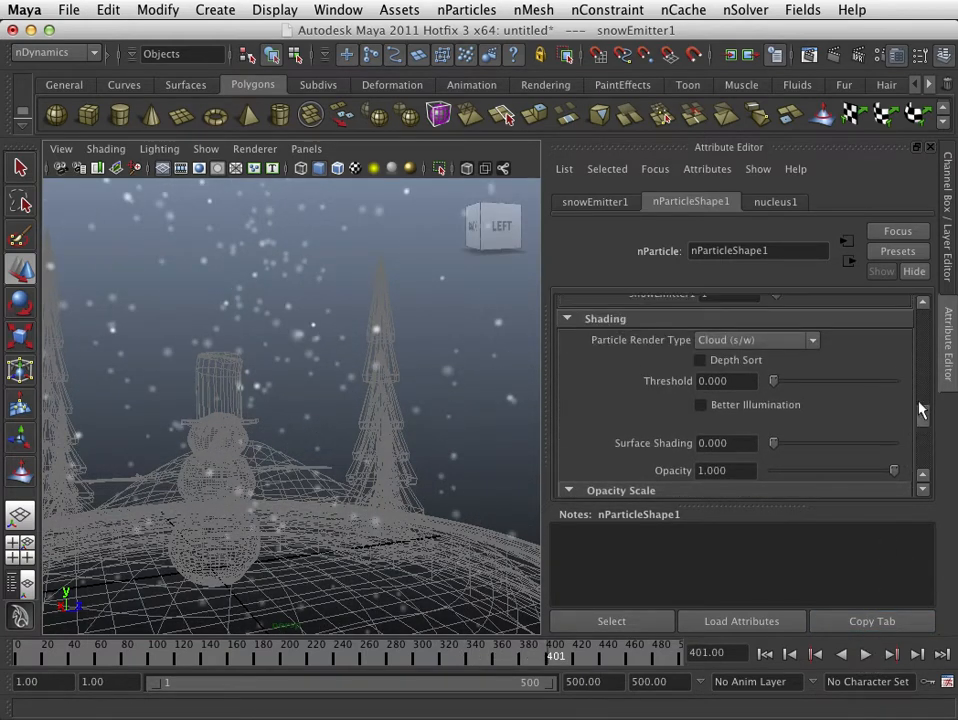
{"action": "scroll", "coordinate": [898, 330], "scroll_direction": "up", "scroll_amount": 15}
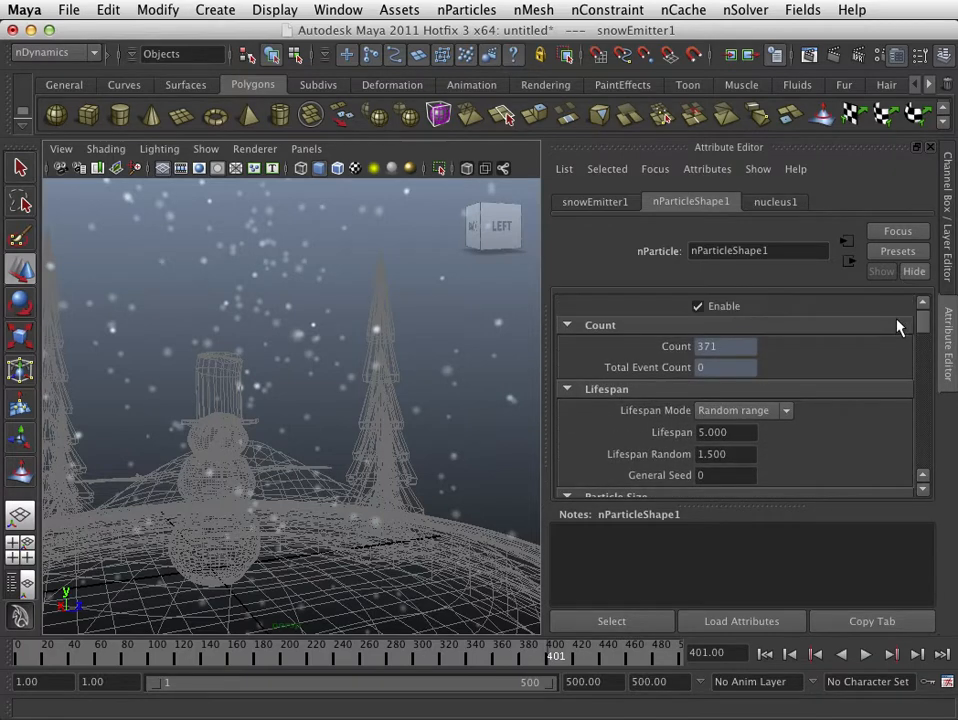
{"action": "scroll", "coordinate": [896, 330], "scroll_direction": "down", "scroll_amount": 1}
{"action": "scroll", "coordinate": [897, 333], "scroll_direction": "down", "scroll_amount": 2}
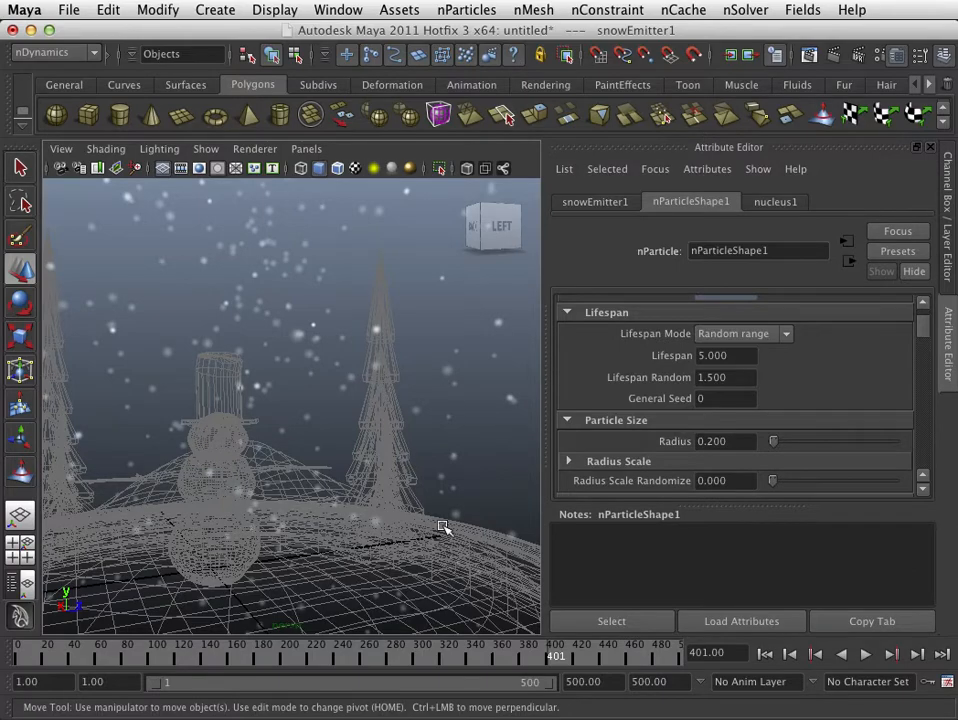
{"action": "right_click_drag", "start_coordinate": [443, 527], "coordinate": [363, 524], "text": "alt"}
{"action": "mouse_move", "coordinate": [363, 524]}
{"action": "left_mouse_down", "text": "alt"}
{"action": "mouse_move", "coordinate": [336, 528]}
{"action": "mouse_move", "coordinate": [366, 534]}
{"action": "left_mouse_up", "text": "alt"}
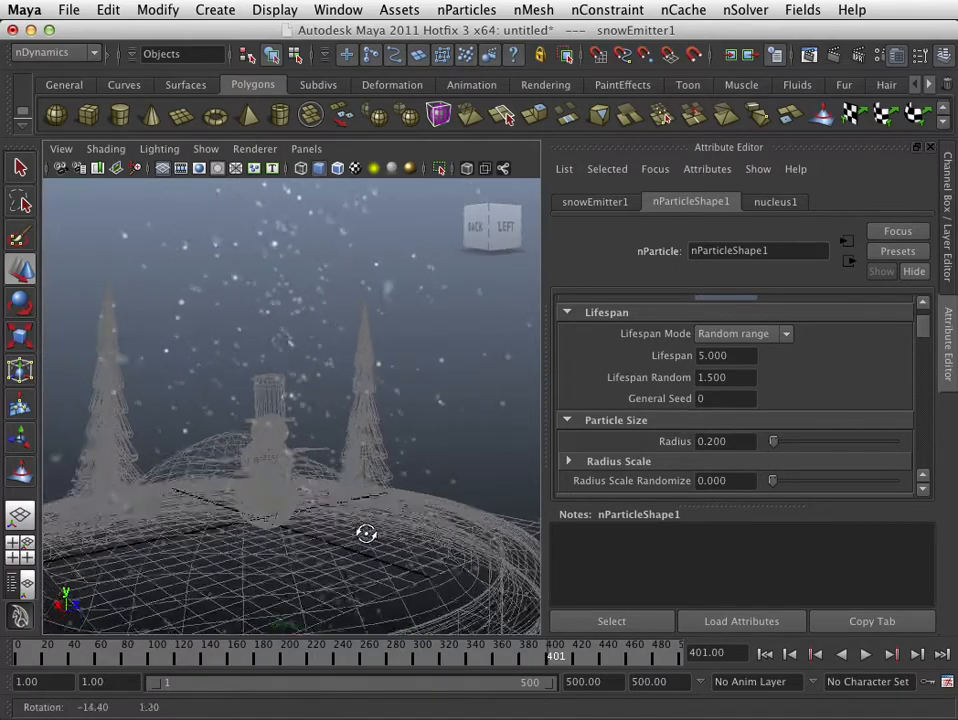
{"action": "scroll", "coordinate": [325, 392], "scroll_direction": "up", "scroll_amount": 5}
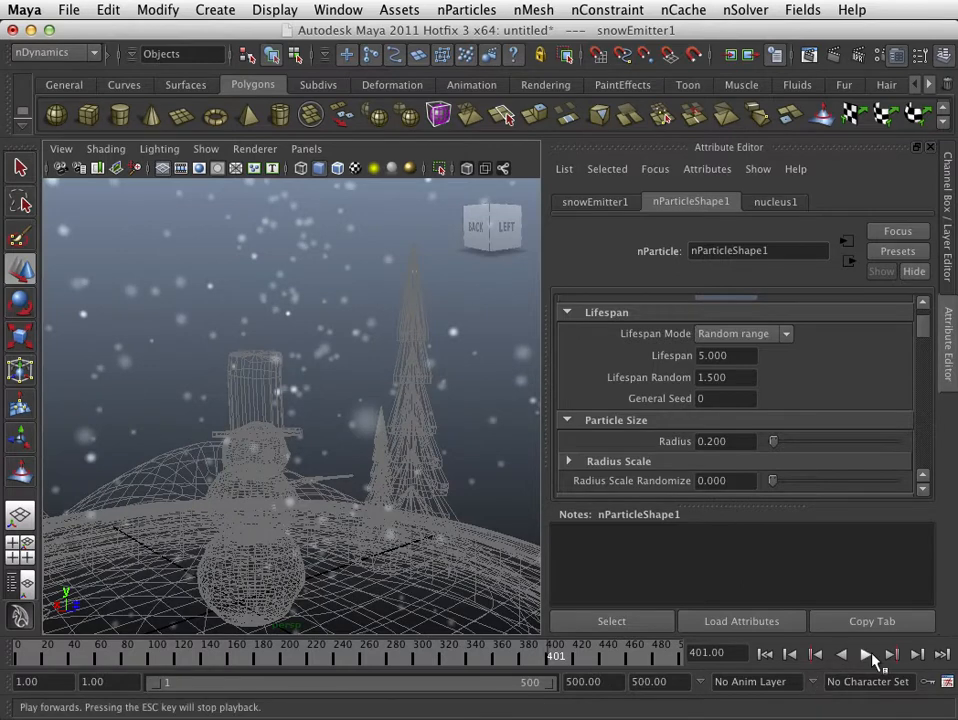
{"action": "left_click", "coordinate": [872, 655]}
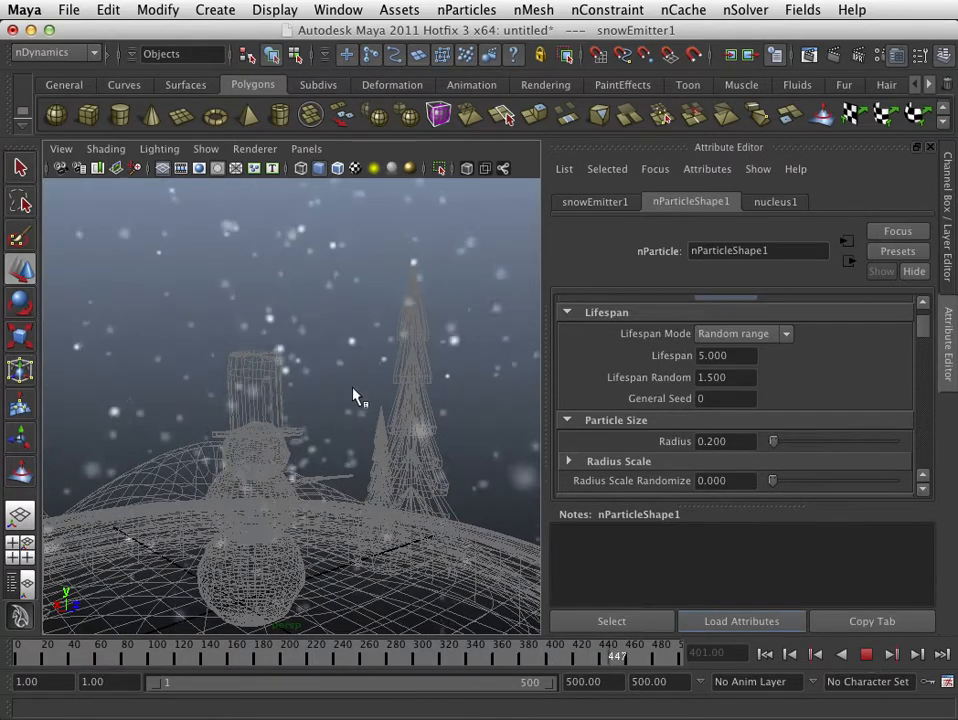
{"action": "left_click", "coordinate": [867, 655]}
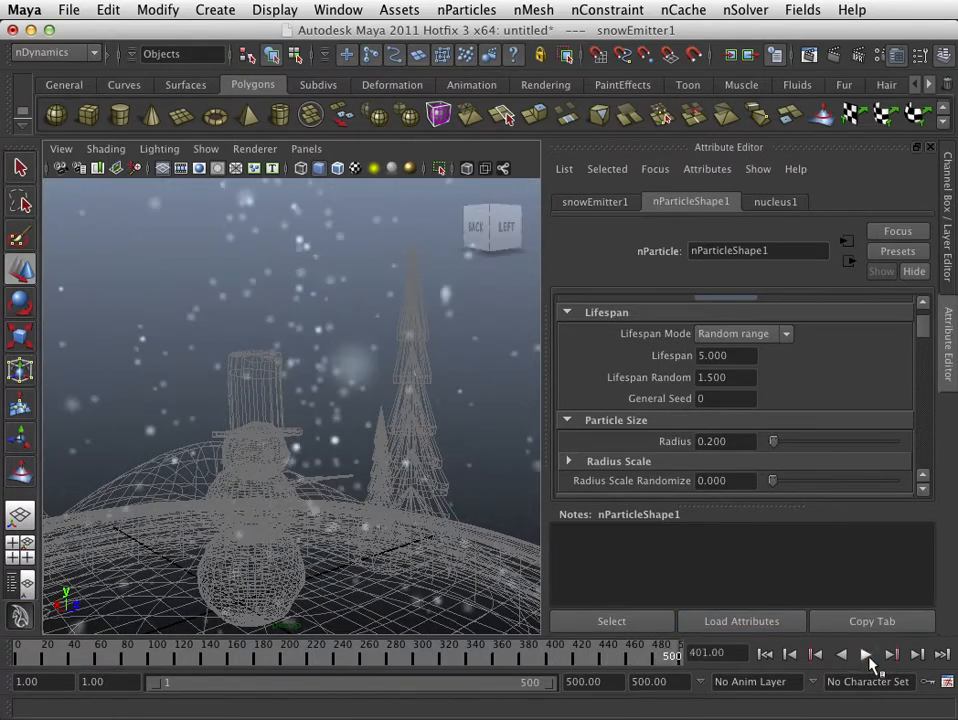
{"action": "right_click_drag", "start_coordinate": [385, 470], "coordinate": [329, 472], "text": "alt"}
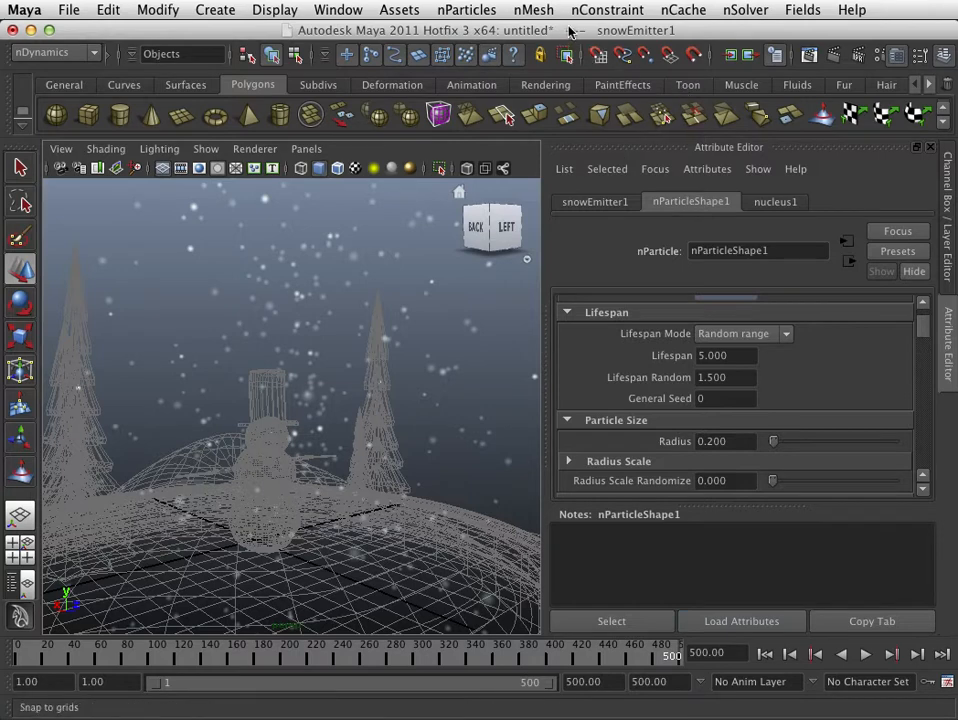
- Select the snow nParticles and add a Turbulence field that affects them
{"action": "left_click", "coordinate": [802, 10]}
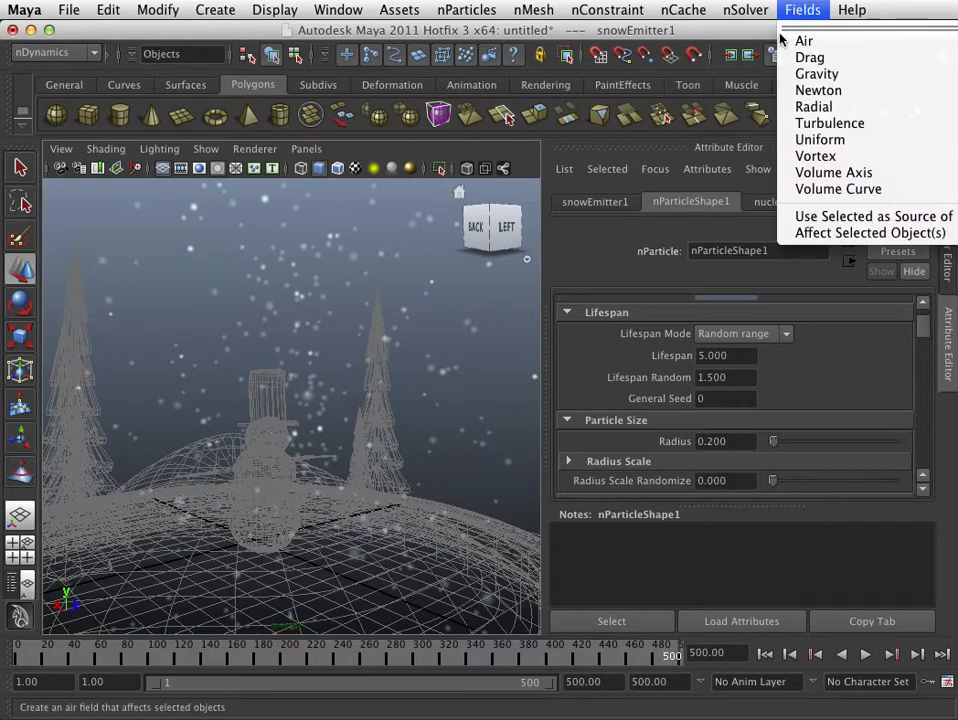
{"action": "left_click", "coordinate": [363, 265]}
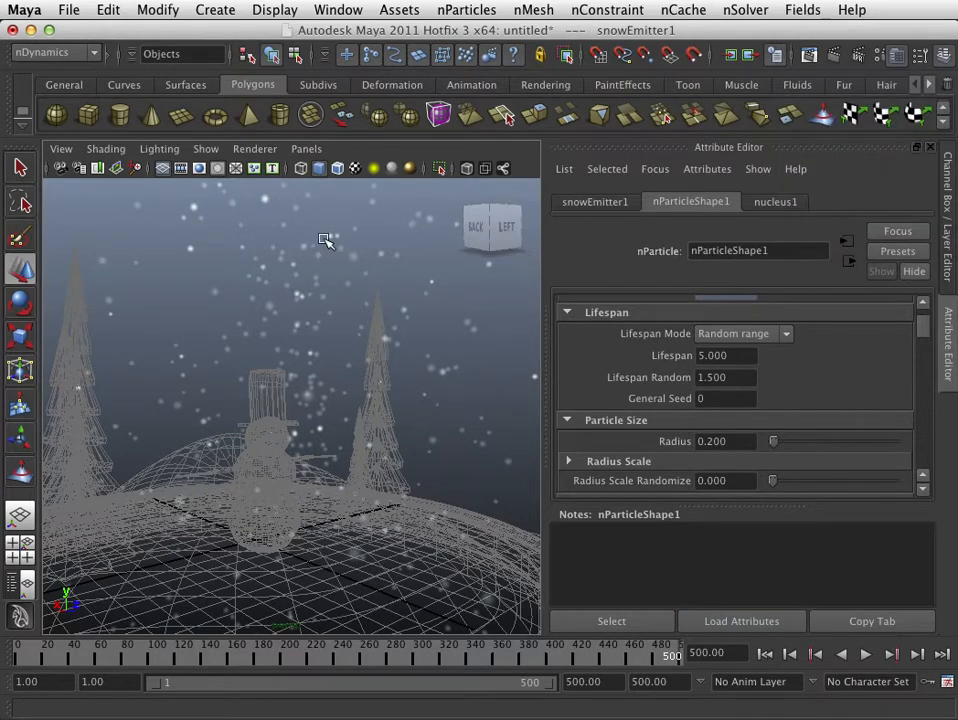
{"action": "left_click", "coordinate": [287, 305]}
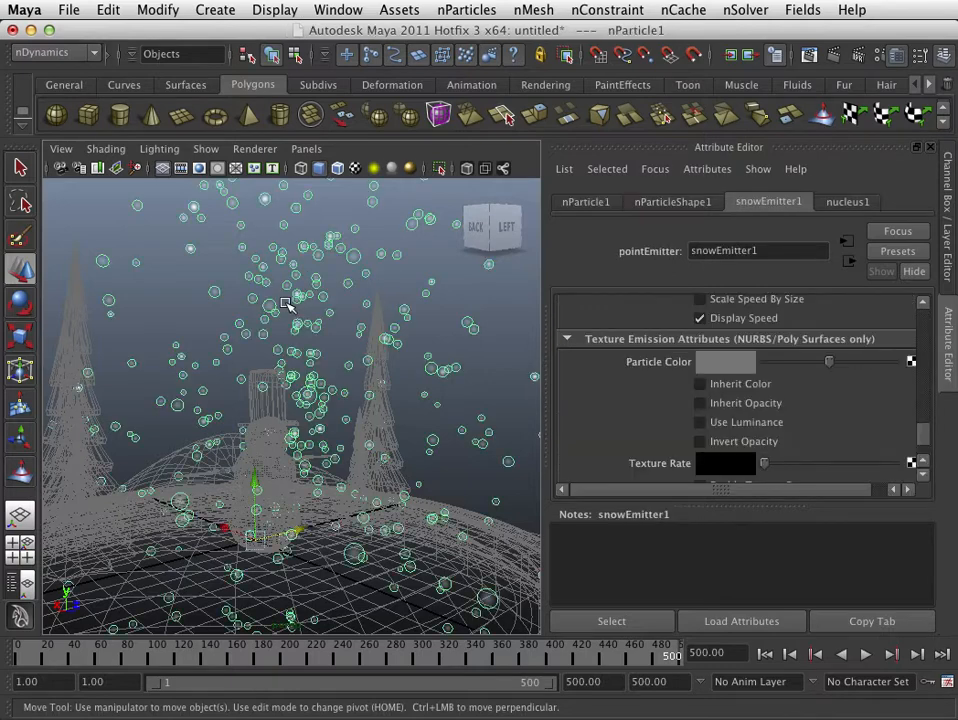
{"action": "left_click", "coordinate": [812, 12]}
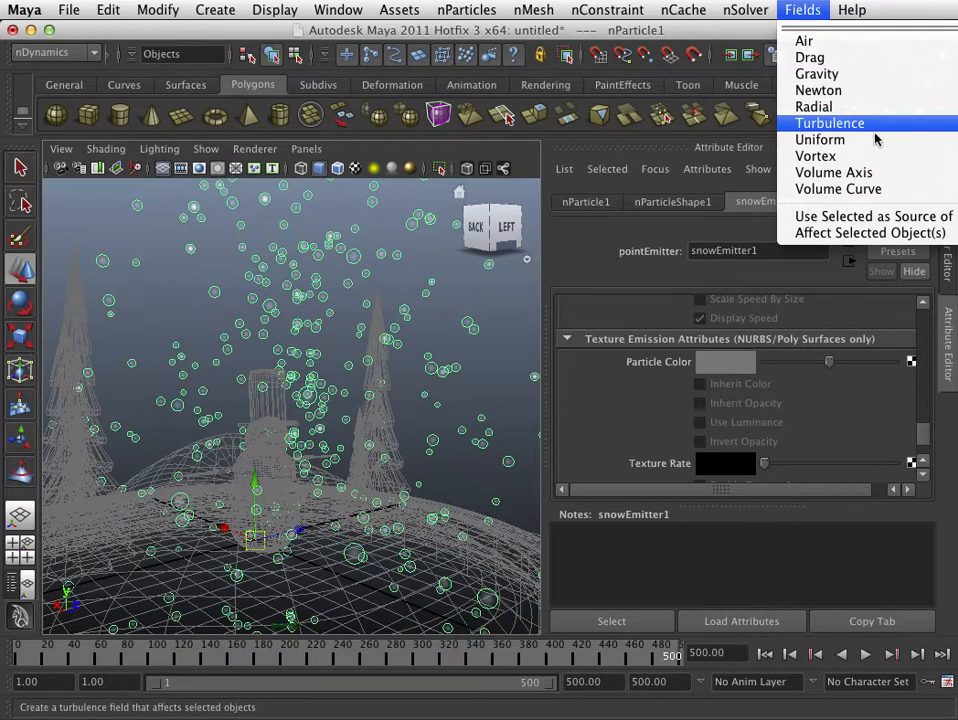
{"action": "left_click", "coordinate": [875, 128]}
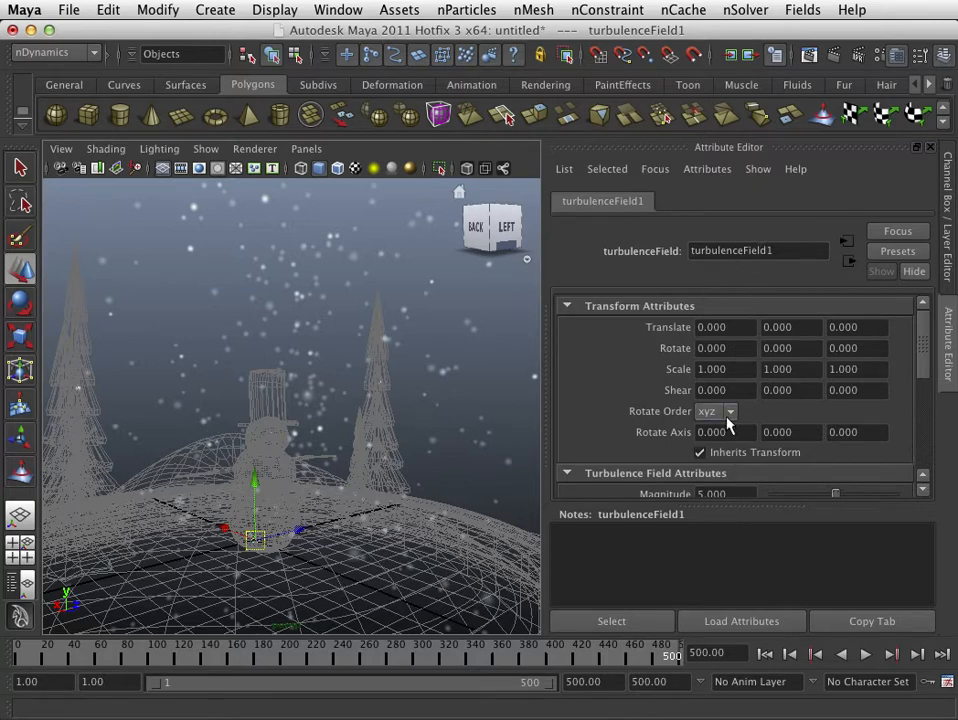
- Open the Outliner to check the turbulence field in the scene's object list, and move the window out of the way
{"action": "left_click", "coordinate": [338, 10]}
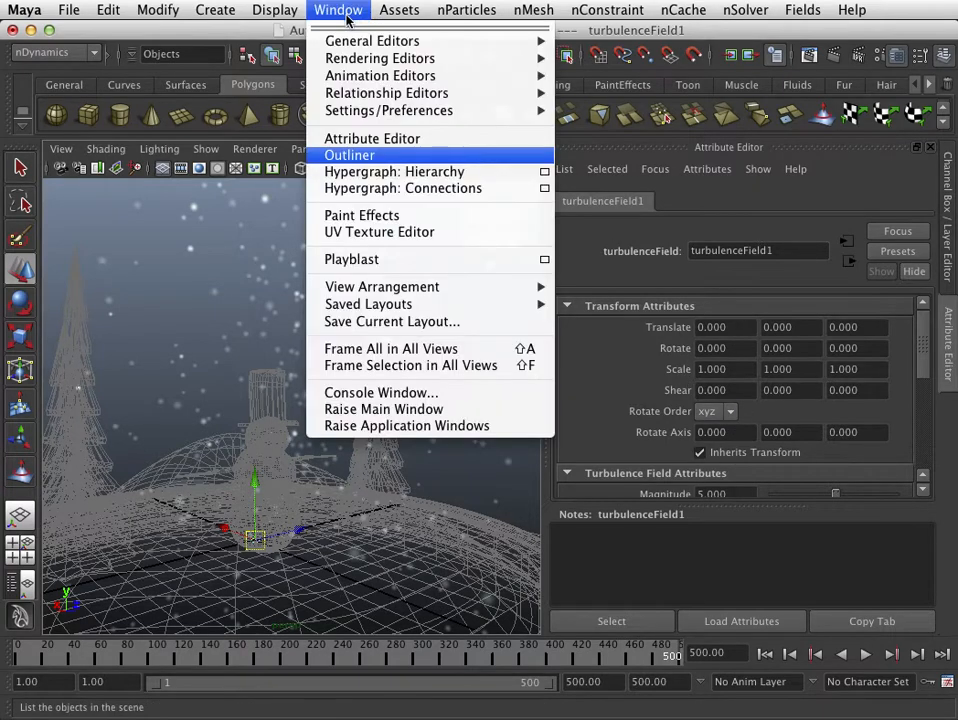
{"action": "left_click", "coordinate": [350, 155]}
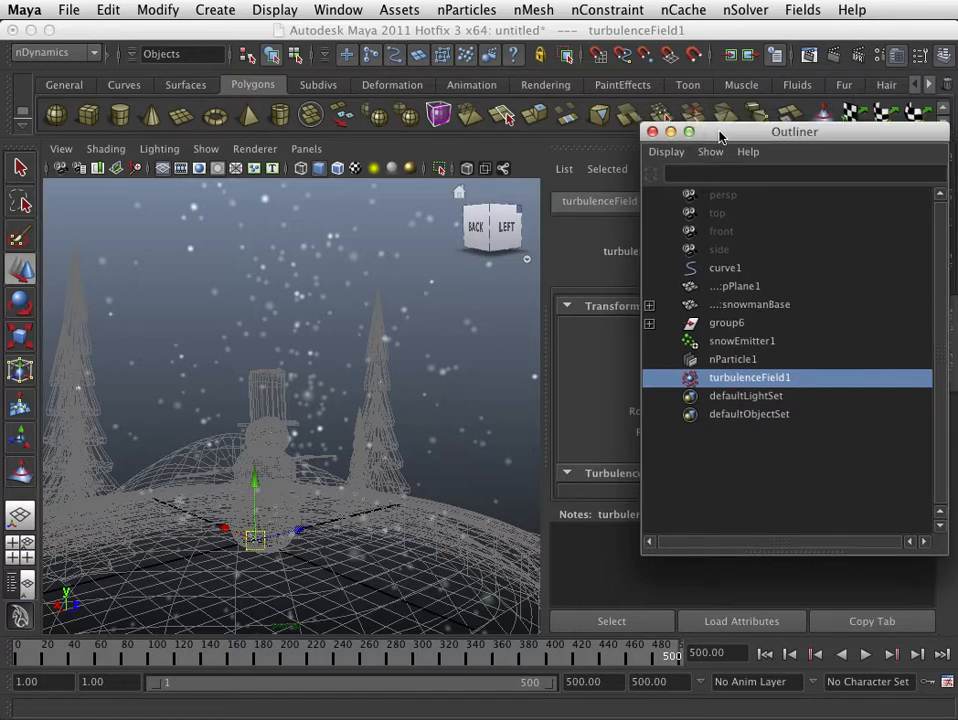
{"action": "left_click_drag", "start_coordinate": [725, 137], "coordinate": [957, 180]}
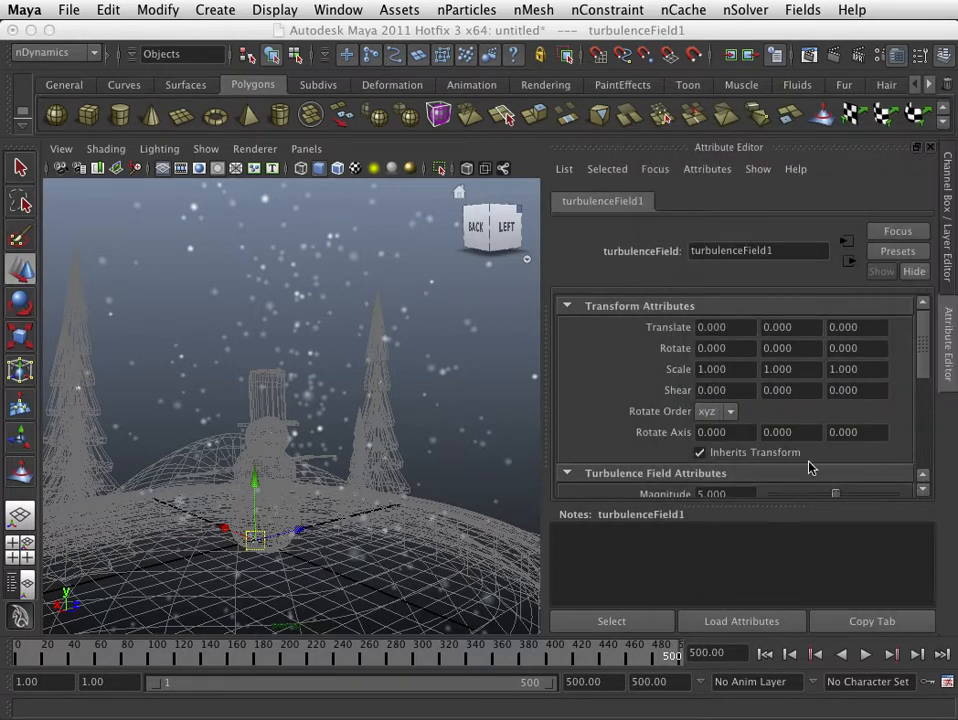
- Play the simulation from the first frame to examine the turbulence field's effect at its default Magnitude, and stop playback
{"action": "scroll", "coordinate": [810, 467], "scroll_direction": "down", "scroll_amount": 3}
{"action": "left_click", "coordinate": [726, 405]}
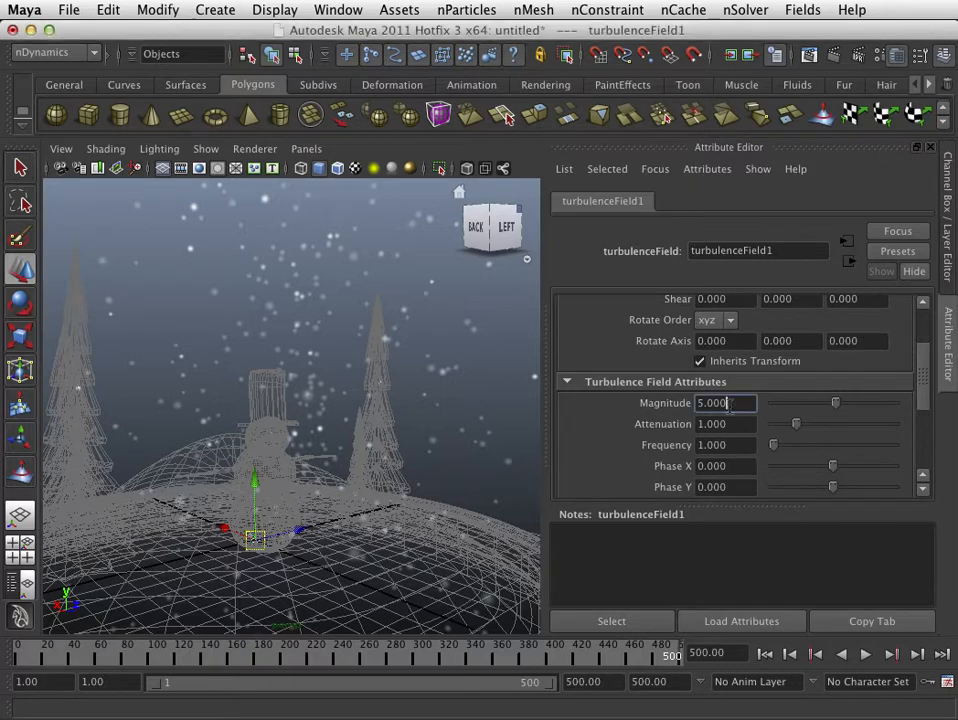
{"action": "left_click", "coordinate": [763, 654]}
{"action": "left_click", "coordinate": [866, 654]}
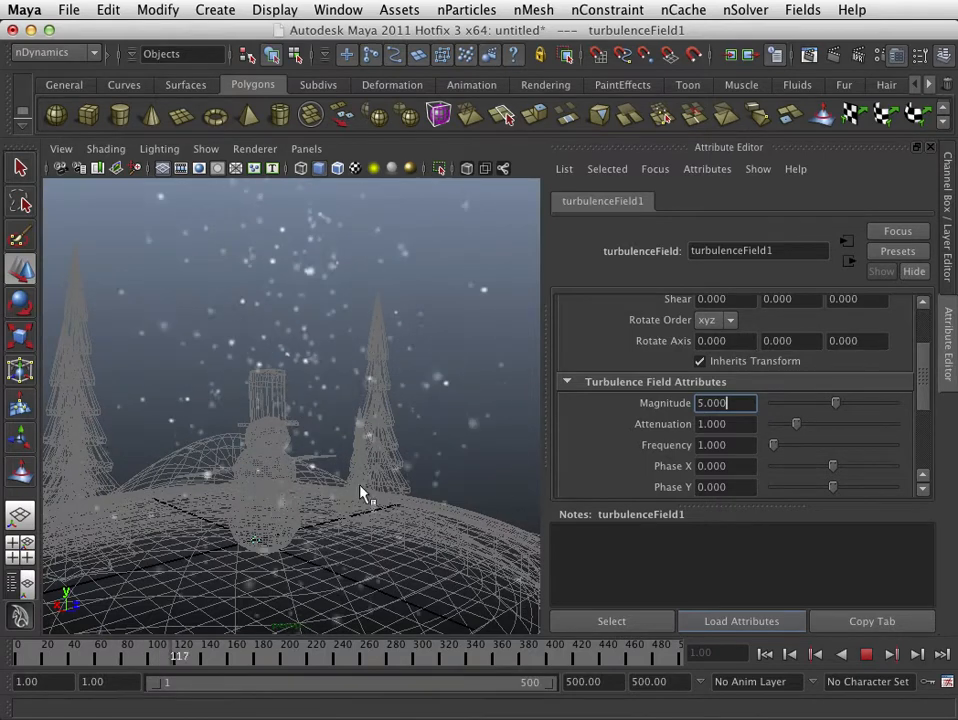
{"action": "left_click", "coordinate": [866, 654]}
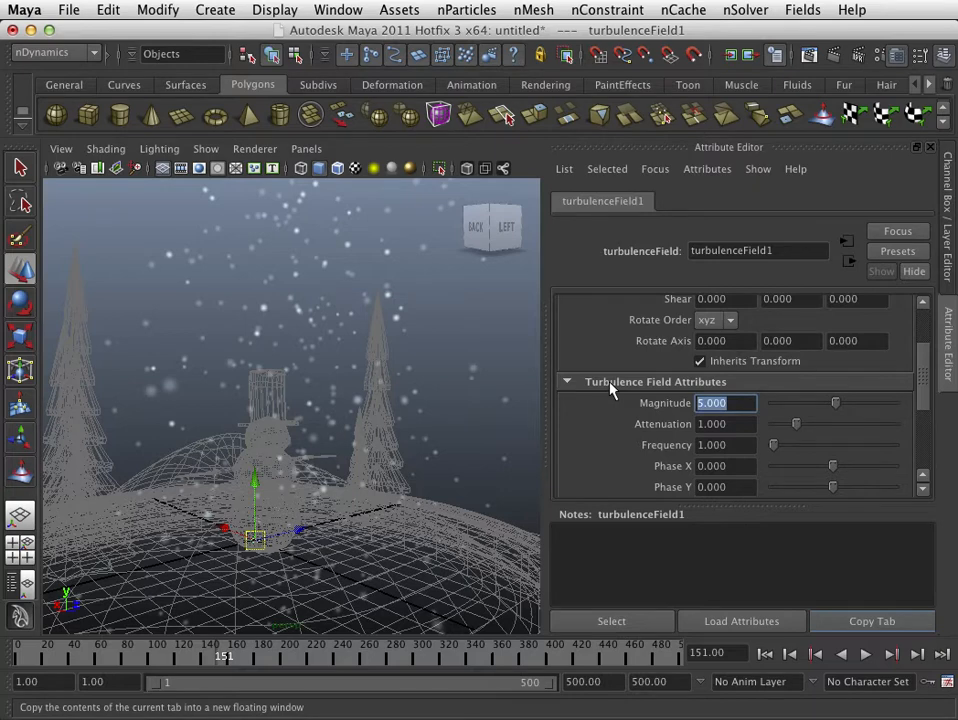
- Set the turbulence field's Magnitude to 50 and replay the snowfall from the first frame
{"action": "type", "text": "50"}
{"action": "key", "text": "Return"}
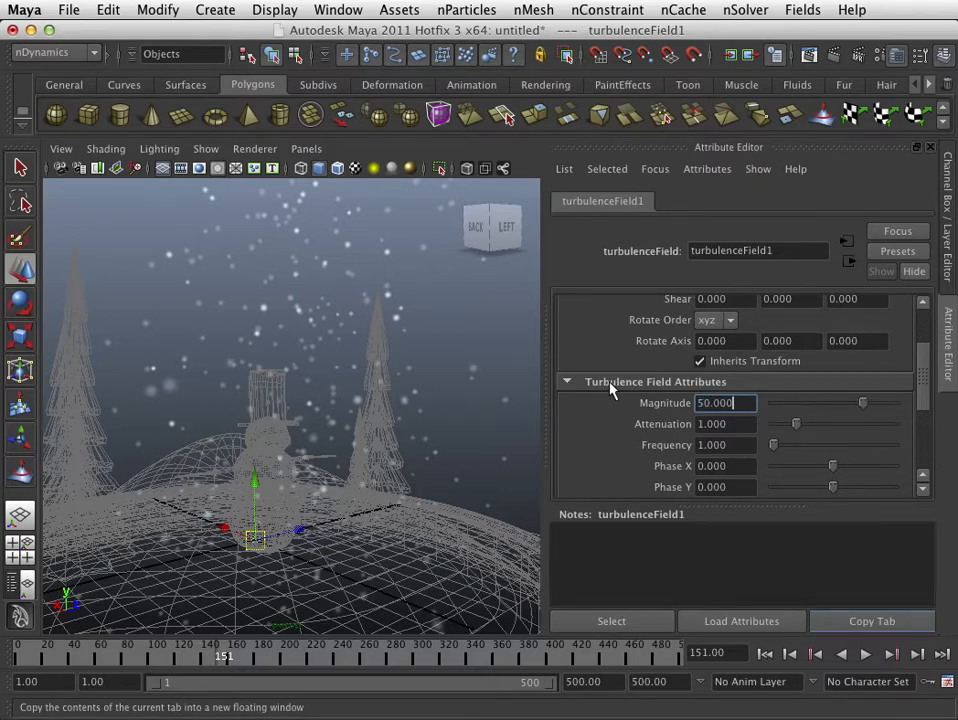
{"action": "left_click", "coordinate": [766, 656]}
{"action": "left_click", "coordinate": [866, 656]}
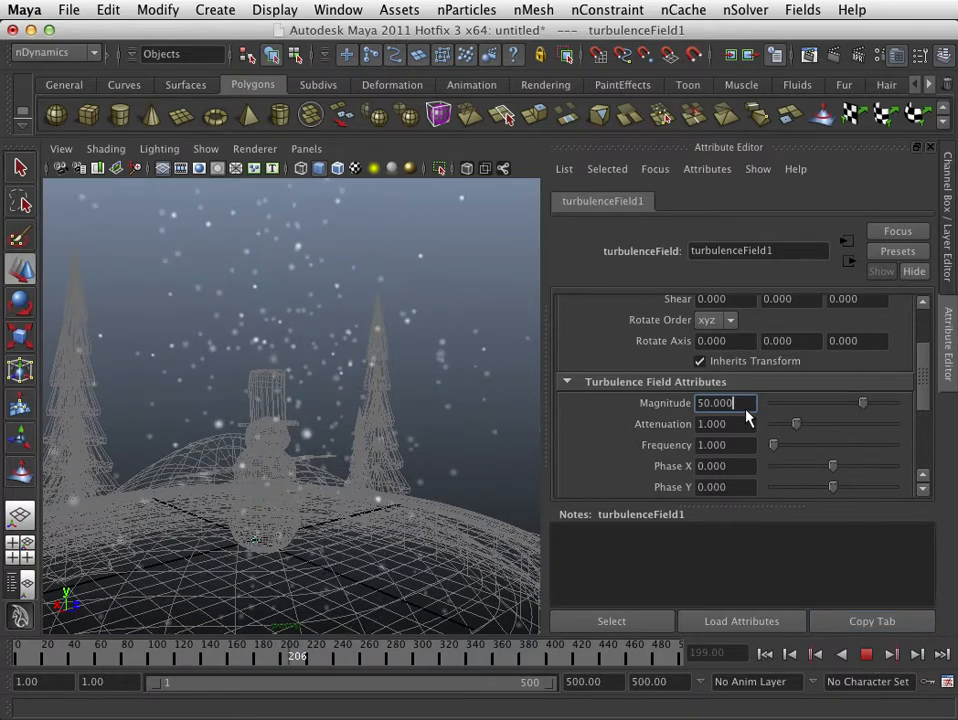
{"action": "key", "text": "Escape"}
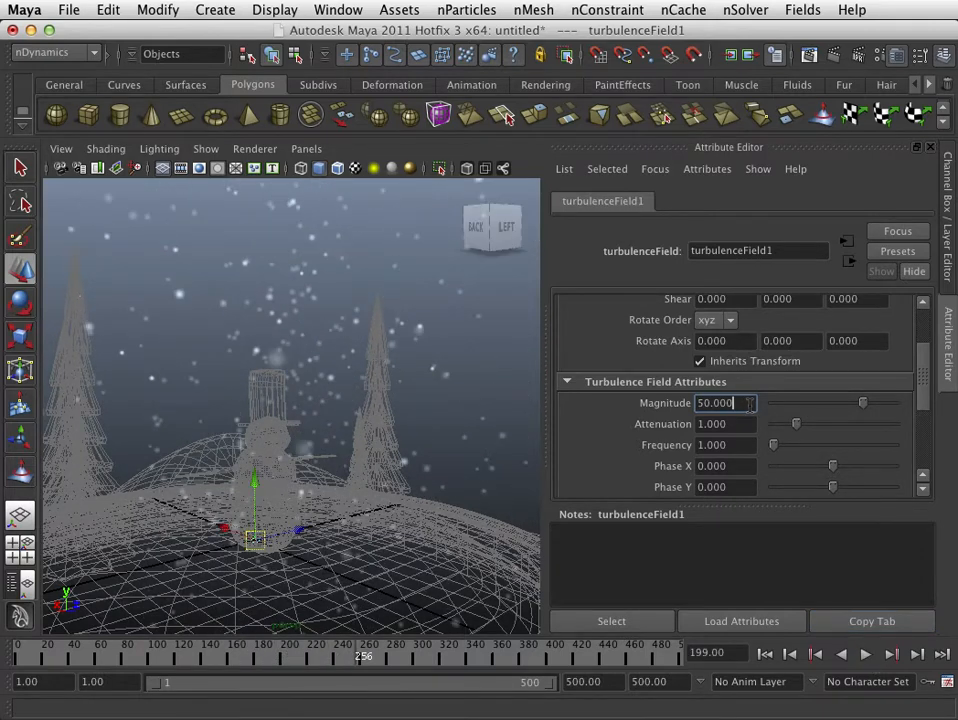
- Set the turbulence field's Magnitude to 300 and replay the snowfall from the first frame, inspecting it from different angles
{"action": "type", "text": "300"}
{"action": "key", "text": "Return"}
{"action": "left_click", "coordinate": [765, 654]}
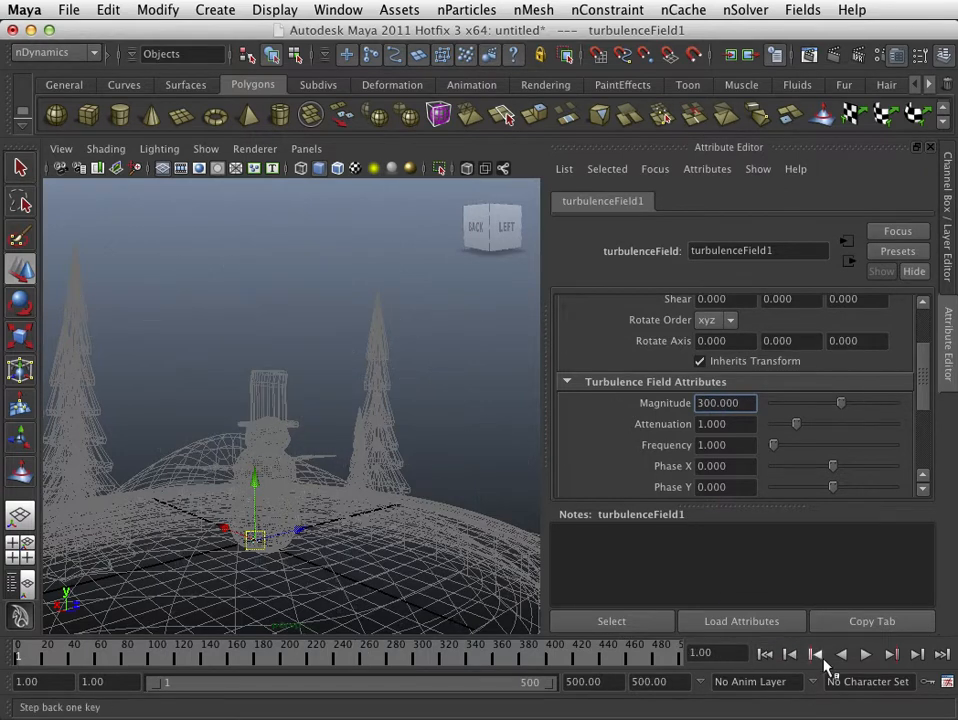
{"action": "left_click", "coordinate": [866, 654]}
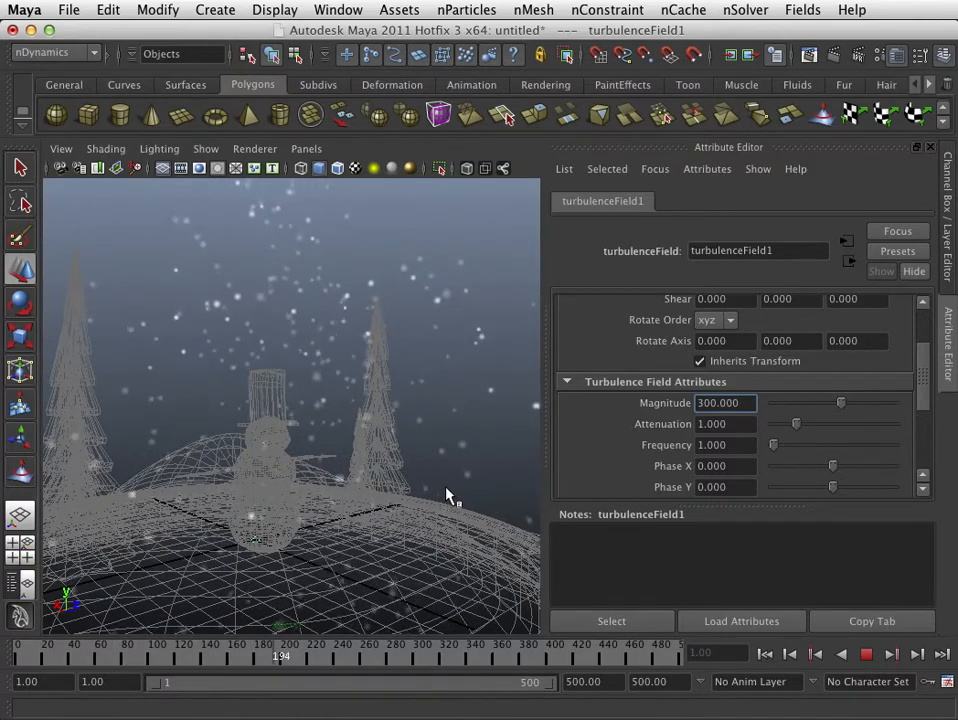
{"action": "left_click_drag", "start_coordinate": [393, 494], "coordinate": [386, 455], "text": "alt"}
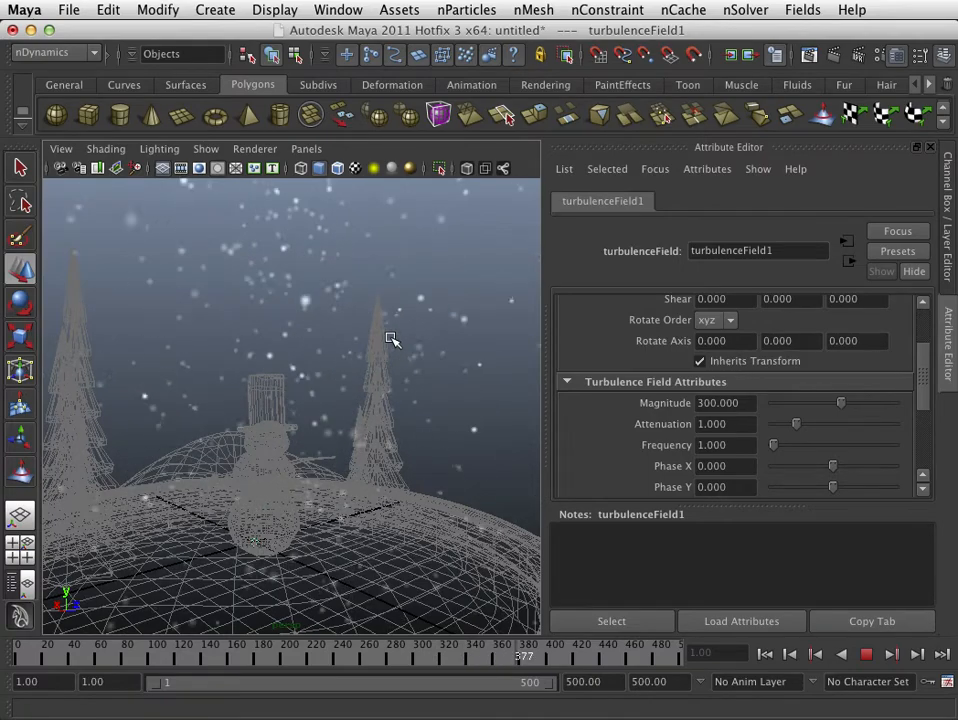
{"action": "left_click_drag", "start_coordinate": [300, 395], "coordinate": [331, 400], "text": "alt"}
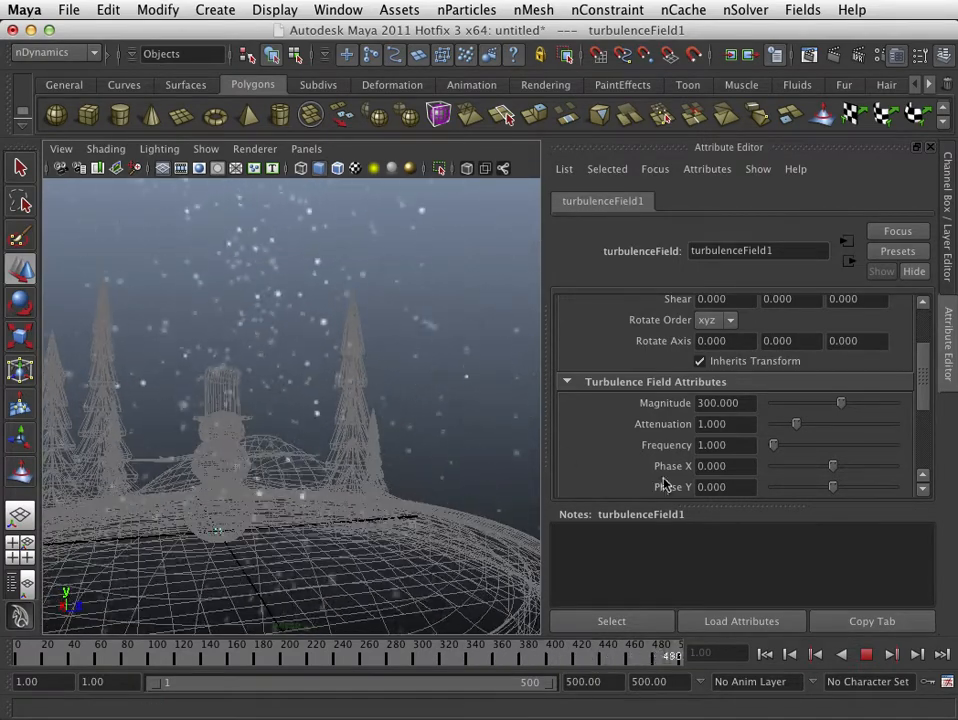
- Change layer1's display type to show the snowman scene shaded instead of wireframe, and frame a low view of the snowman and trees
{"action": "left_click", "coordinate": [948, 358]}
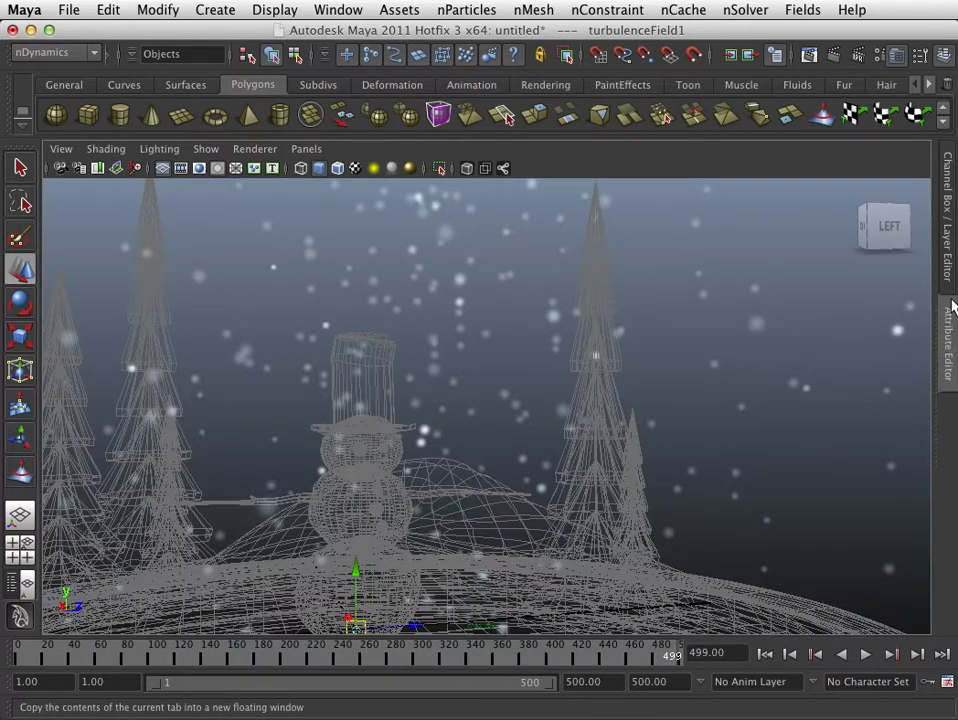
{"action": "left_click", "coordinate": [947, 272]}
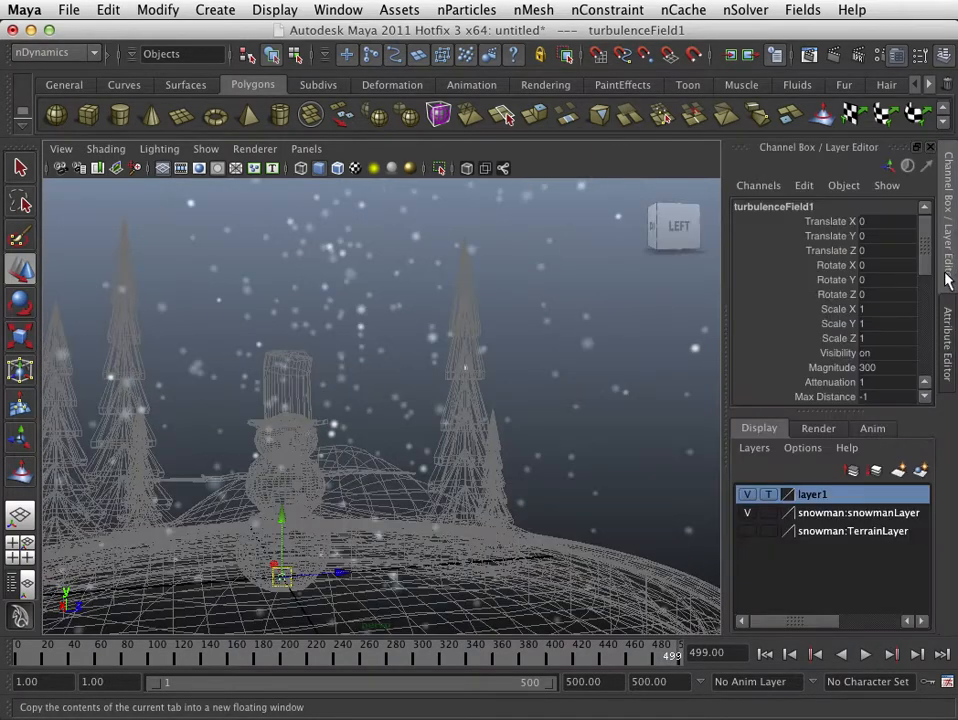
{"action": "left_click", "coordinate": [767, 495]}
{"action": "left_click_drag", "start_coordinate": [455, 560], "coordinate": [480, 515], "text": "alt"}
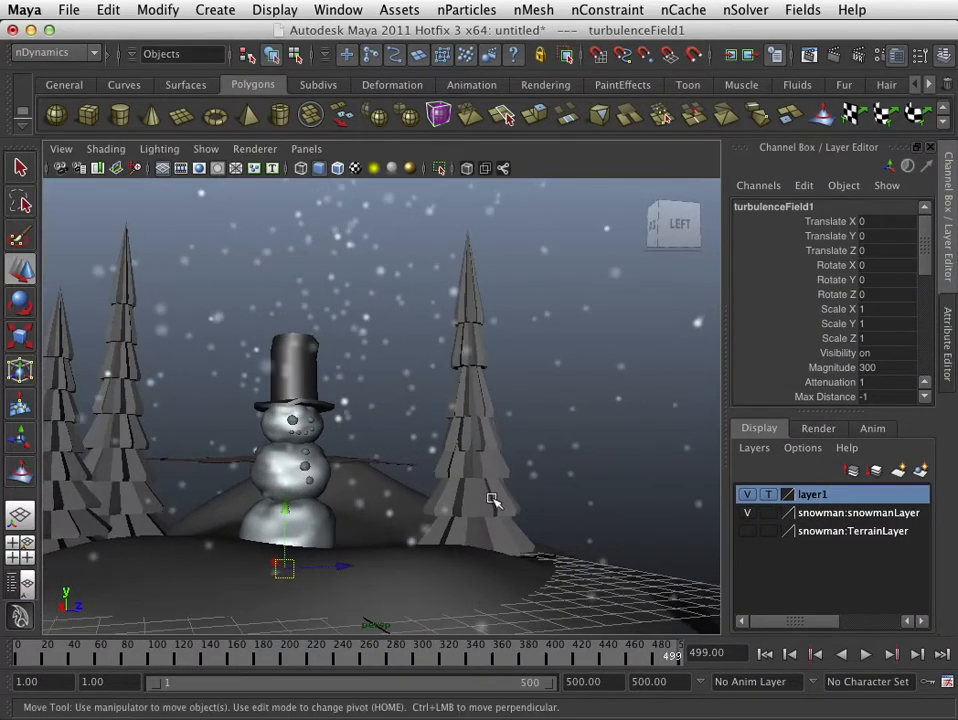
- Render frame 499 with Maya Software, compare the rendered snow with the viewport, and close the render window
{"action": "left_click", "coordinate": [832, 55]}
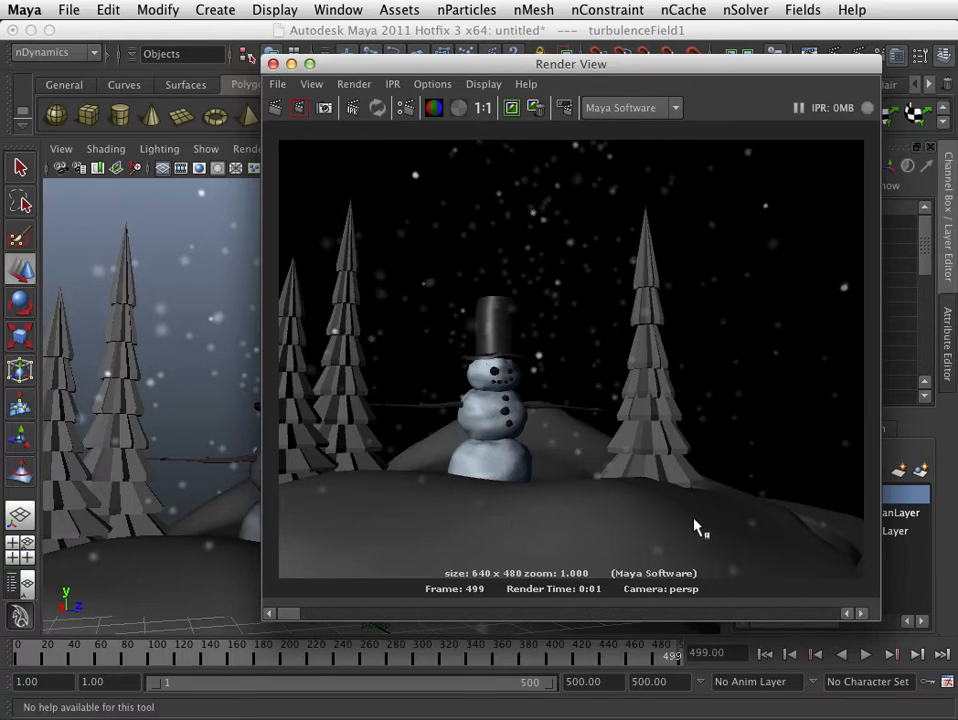
{"action": "left_click_drag", "start_coordinate": [363, 64], "coordinate": [529, 122]}
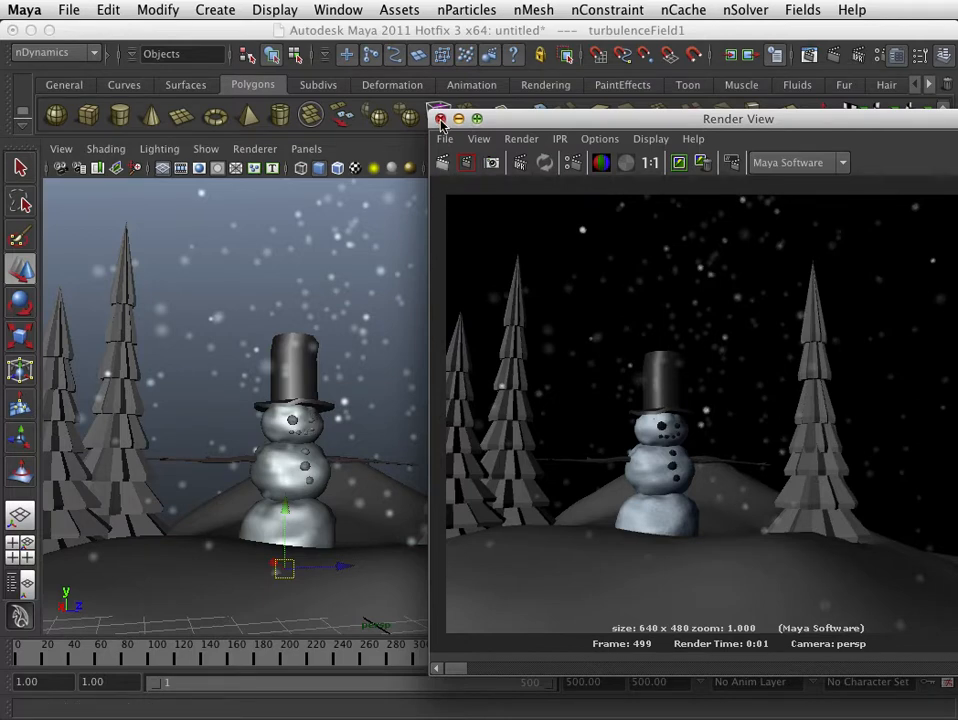
{"action": "left_click_drag", "start_coordinate": [588, 124], "coordinate": [464, 100]}
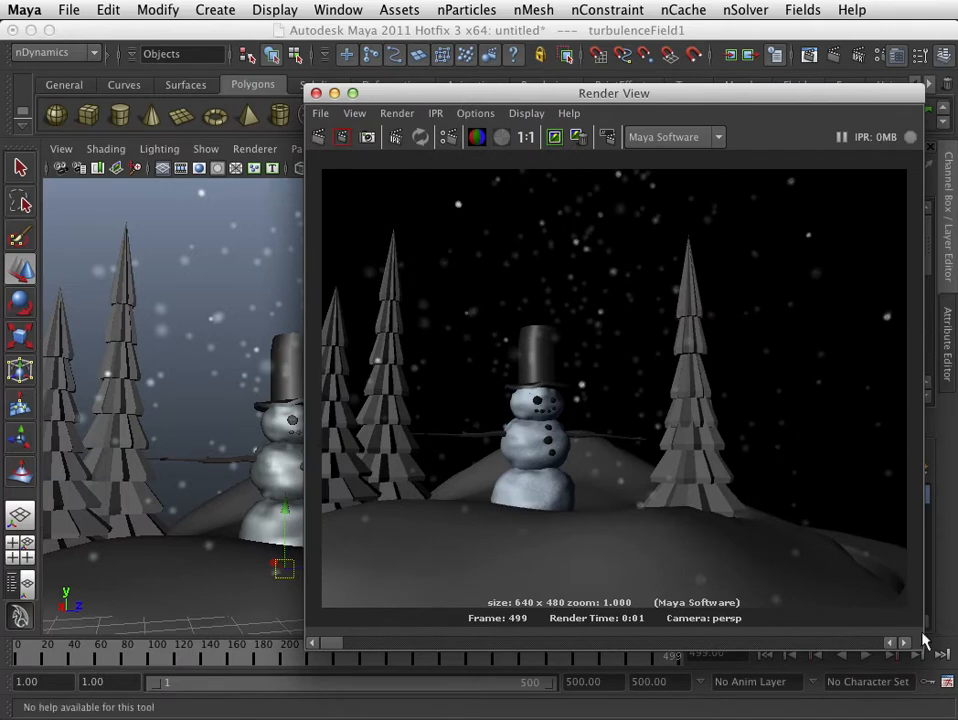
{"action": "left_click_drag", "start_coordinate": [925, 652], "coordinate": [793, 558]}
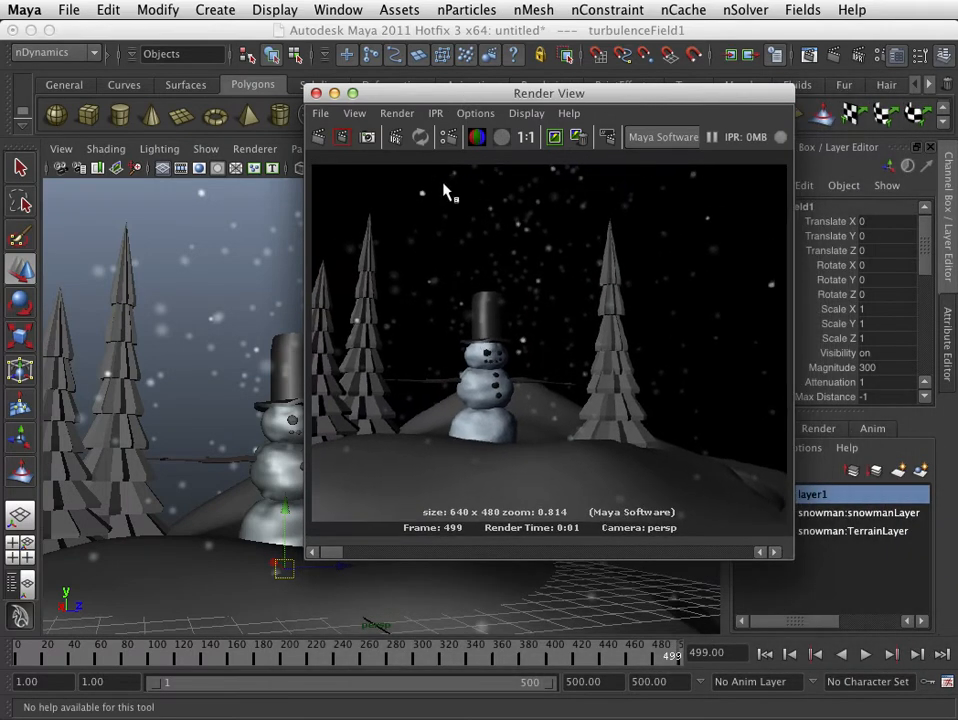
{"action": "left_click_drag", "start_coordinate": [387, 96], "coordinate": [451, 136]}
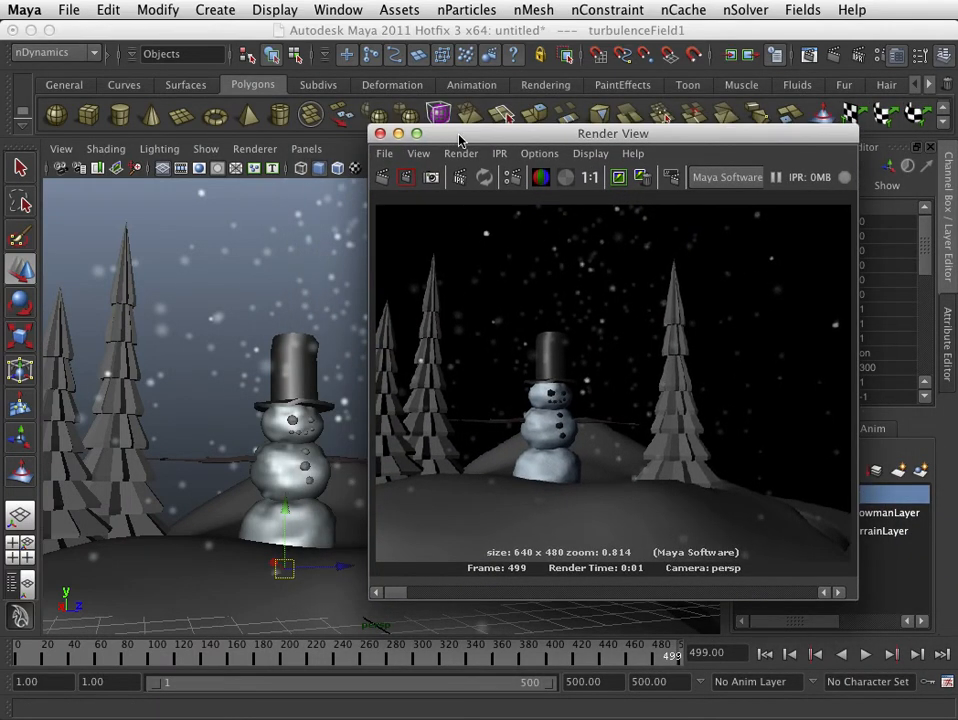
{"action": "left_click", "coordinate": [380, 134]}
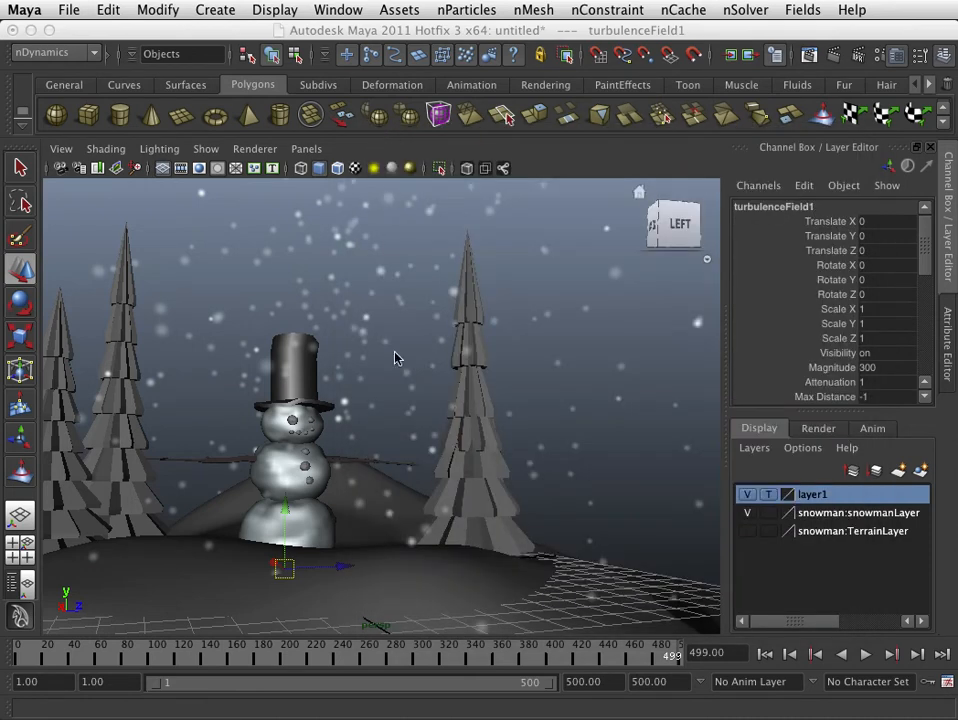